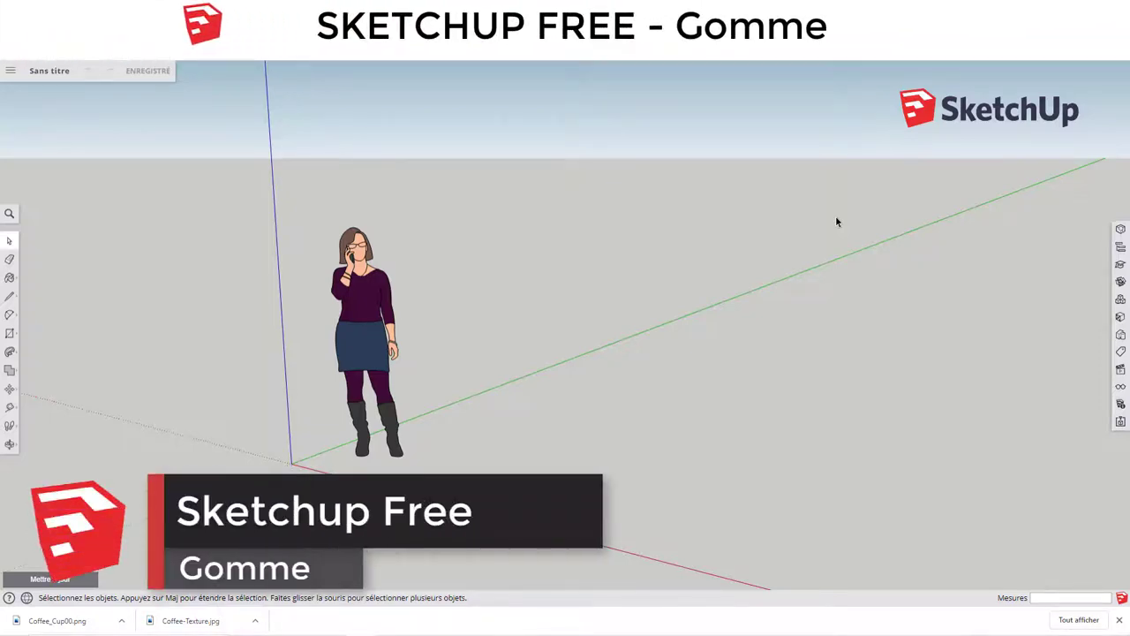
# Step: Delete the standing figure from the scene
pyautogui.moveTo(651, 323); pyautogui.dragTo(510, 356, button='middle')
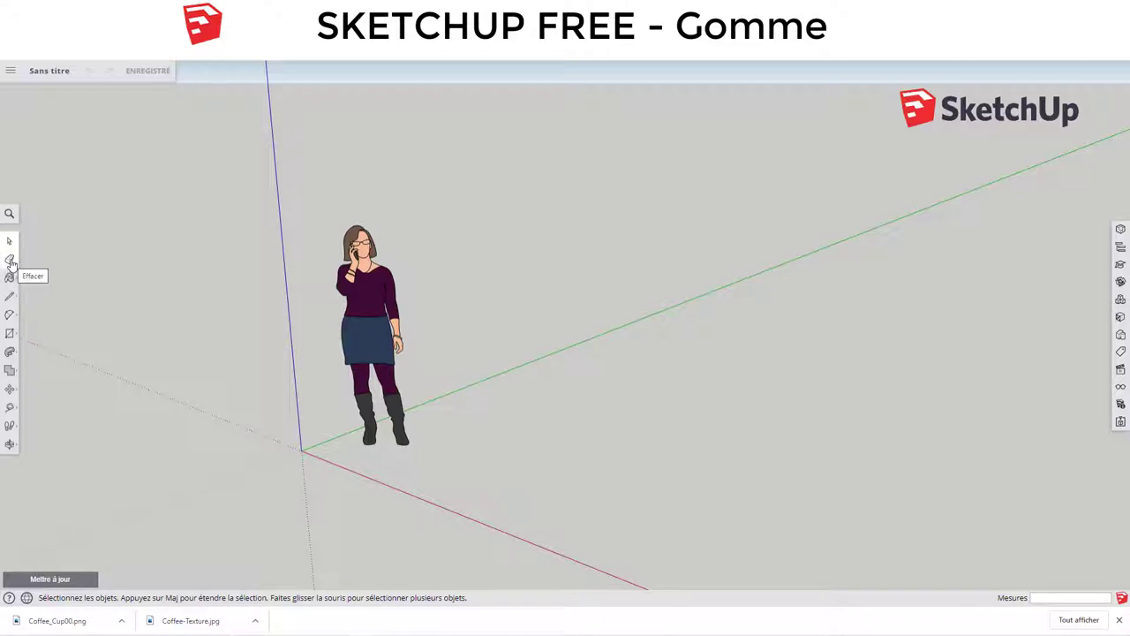
pyautogui.click(359, 307)
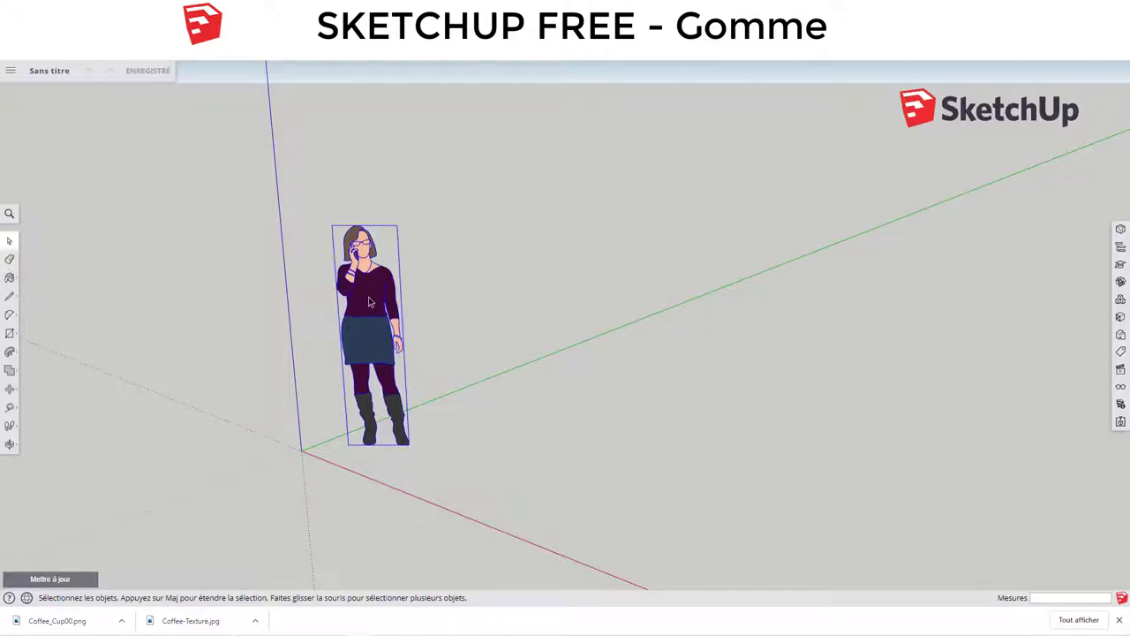
pyautogui.press('Delete')
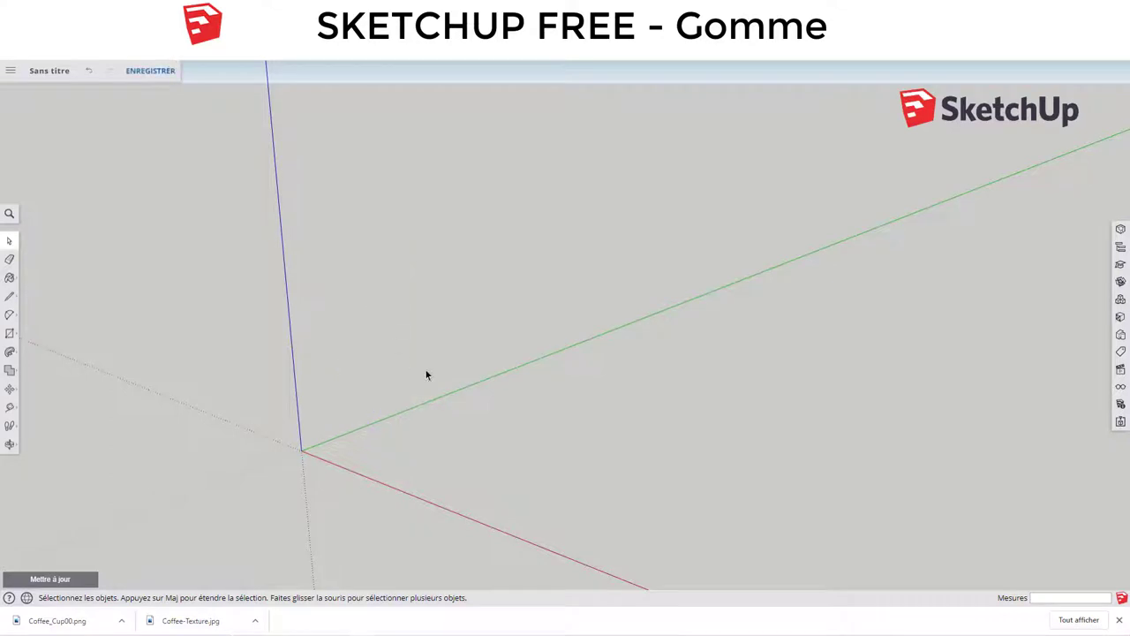
# Step: Draw a rectangle on the ground and push it up into a box about 1.41 m tall
pyautogui.moveTo(370, 403)
pyautogui.mouseDown(button='middle')
pyautogui.moveTo(441, 359)
pyautogui.moveTo(406, 356)
pyautogui.mouseUp(button='middle')
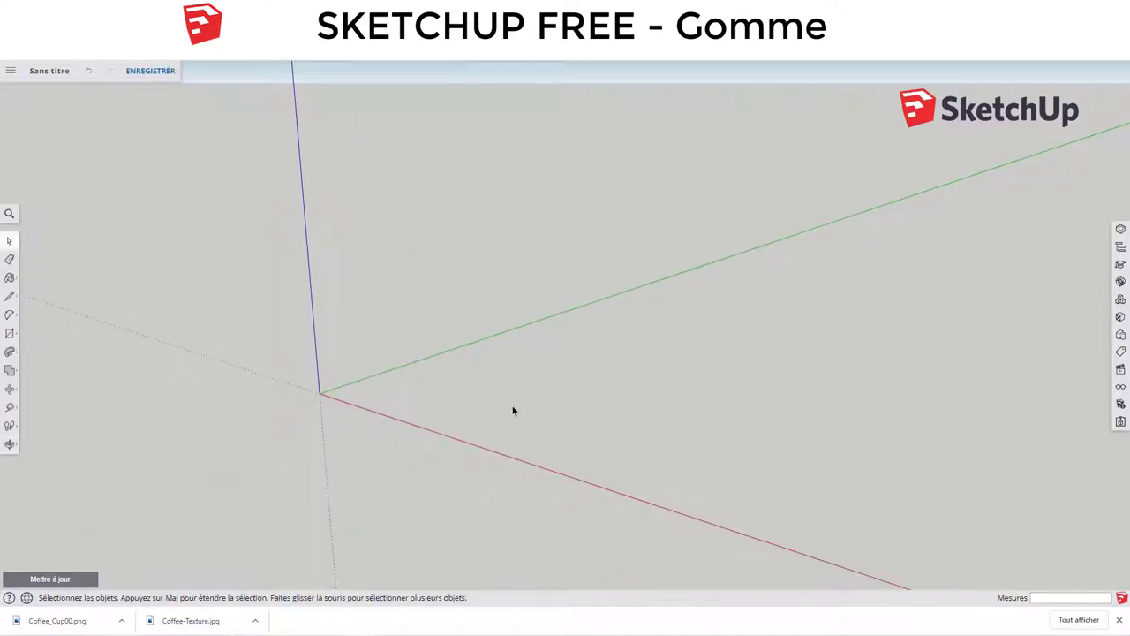
pyautogui.press('r')
pyautogui.click(527, 341)
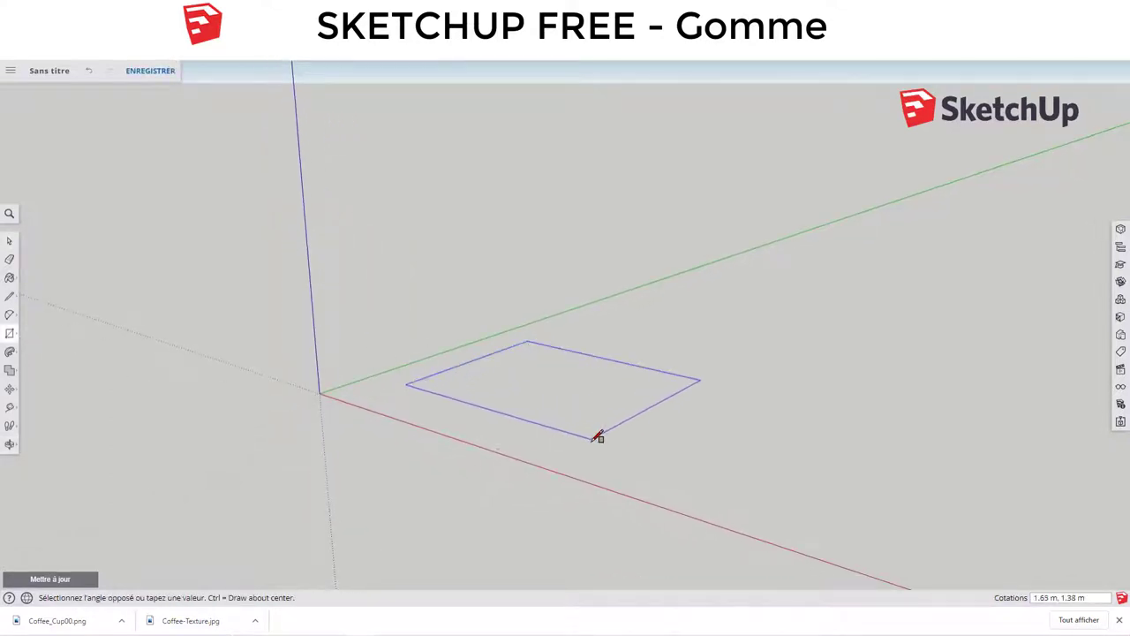
pyautogui.click(591, 443)
pyautogui.press('p')
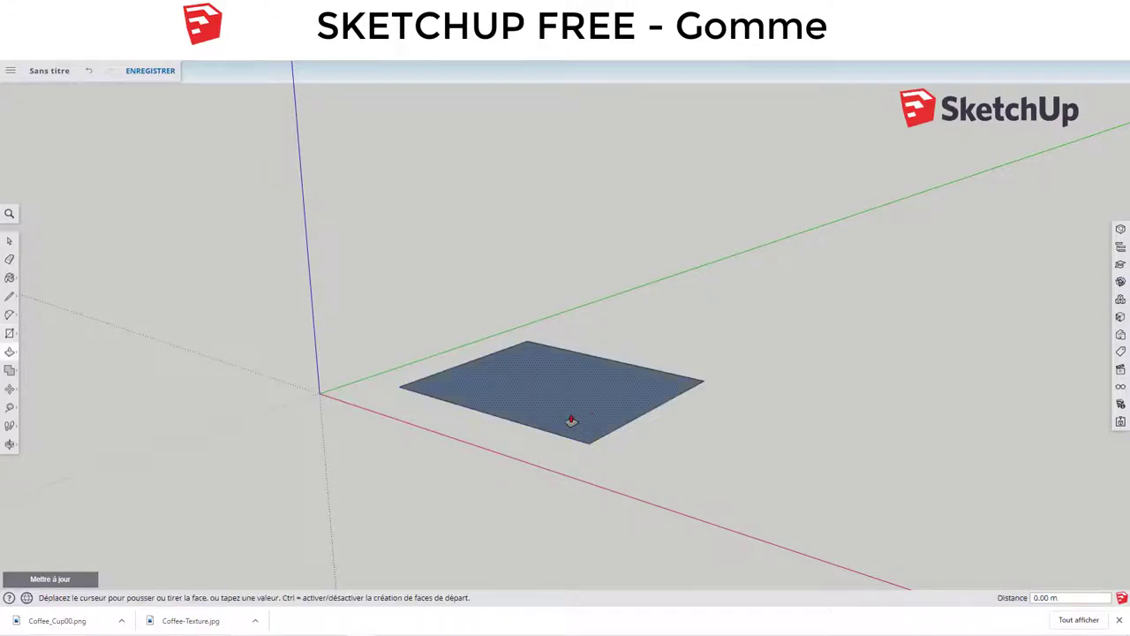
pyautogui.click(573, 421)
pyautogui.click(580, 202)
pyautogui.press('space')
pyautogui.moveTo(644, 257); pyautogui.dragTo(676, 347, button='middle')
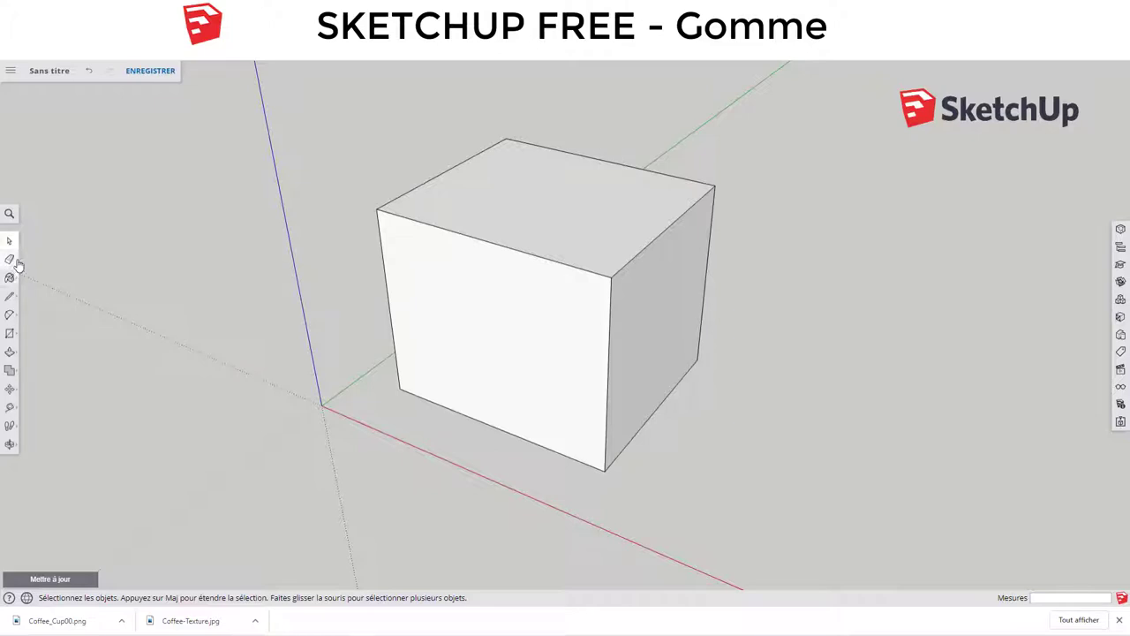
pyautogui.click(9, 261)
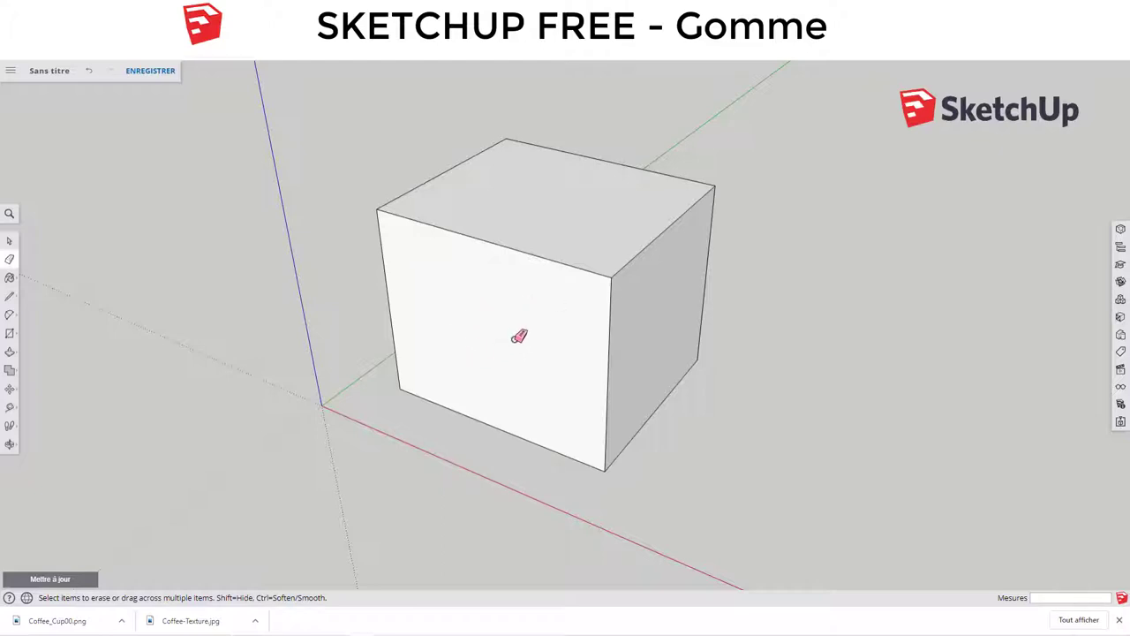
# Step: Erase the box's top front edge, opening up the box
pyautogui.moveTo(700, 310)
pyautogui.mouseDown(button='middle')
pyautogui.moveTo(495, 293)
pyautogui.moveTo(747, 335)
pyautogui.mouseUp(button='middle')
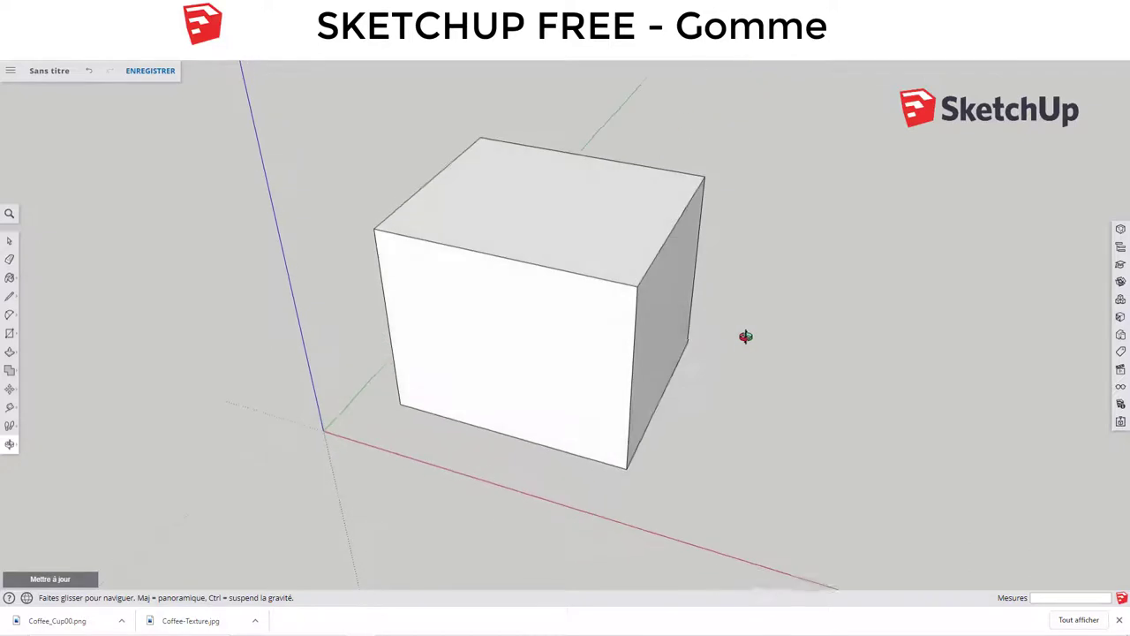
pyautogui.click(580, 274)
pyautogui.moveTo(585, 305); pyautogui.dragTo(671, 323, button='middle')
# Step: Redraw the edge between the two top corners with a line to close the box
pyautogui.press('l')
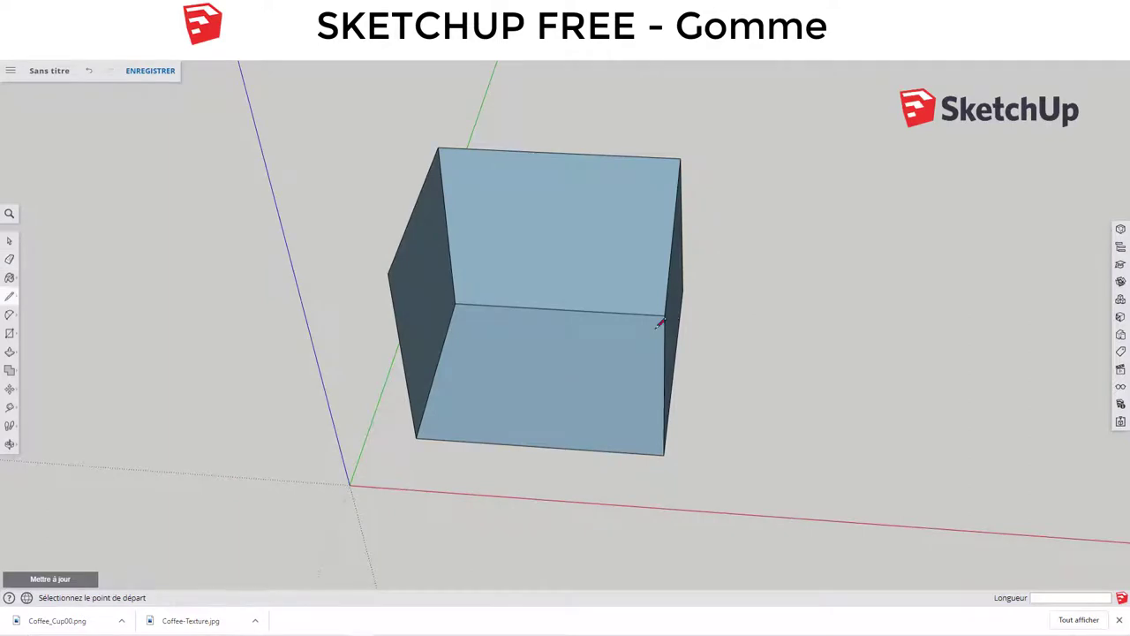
pyautogui.click(389, 273)
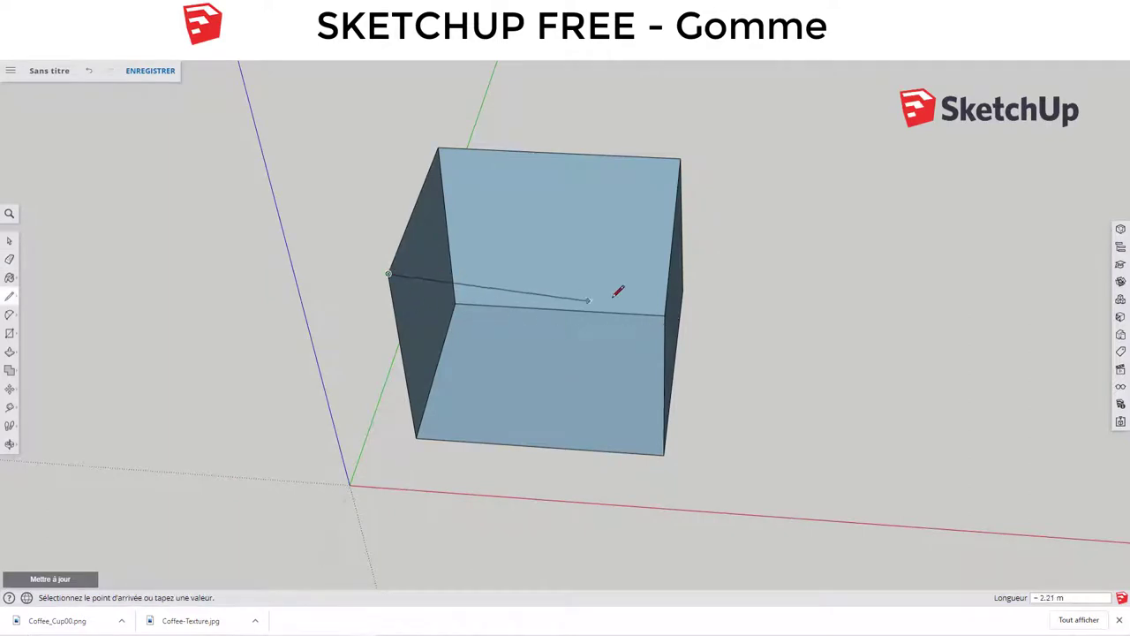
pyautogui.moveTo(706, 284); pyautogui.dragTo(1004, 232, button='middle')
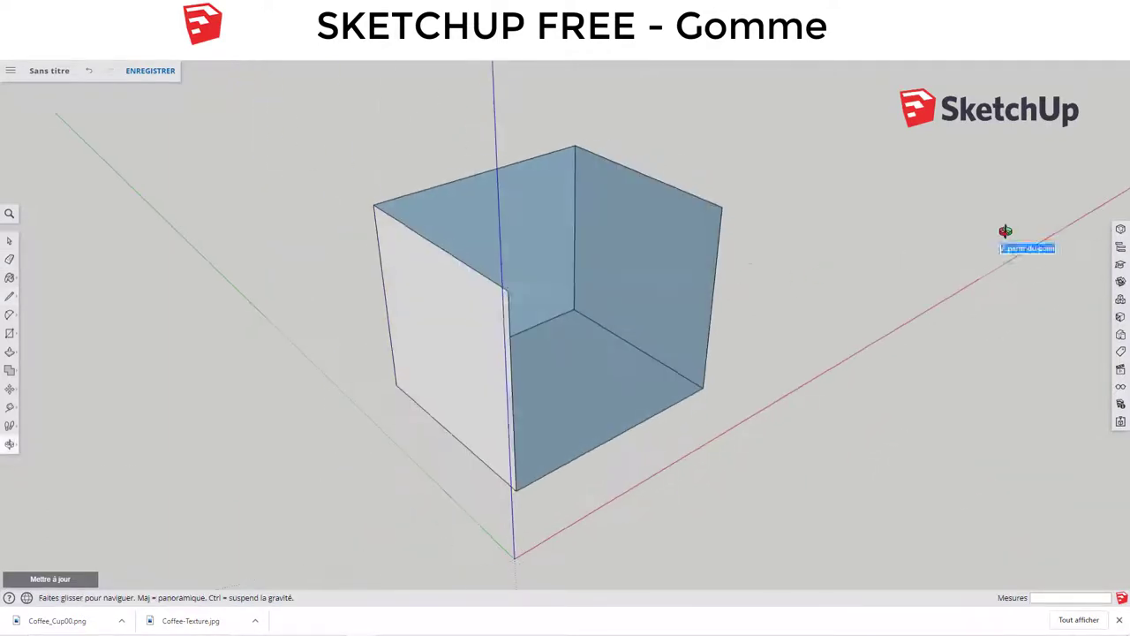
pyautogui.click(724, 203)
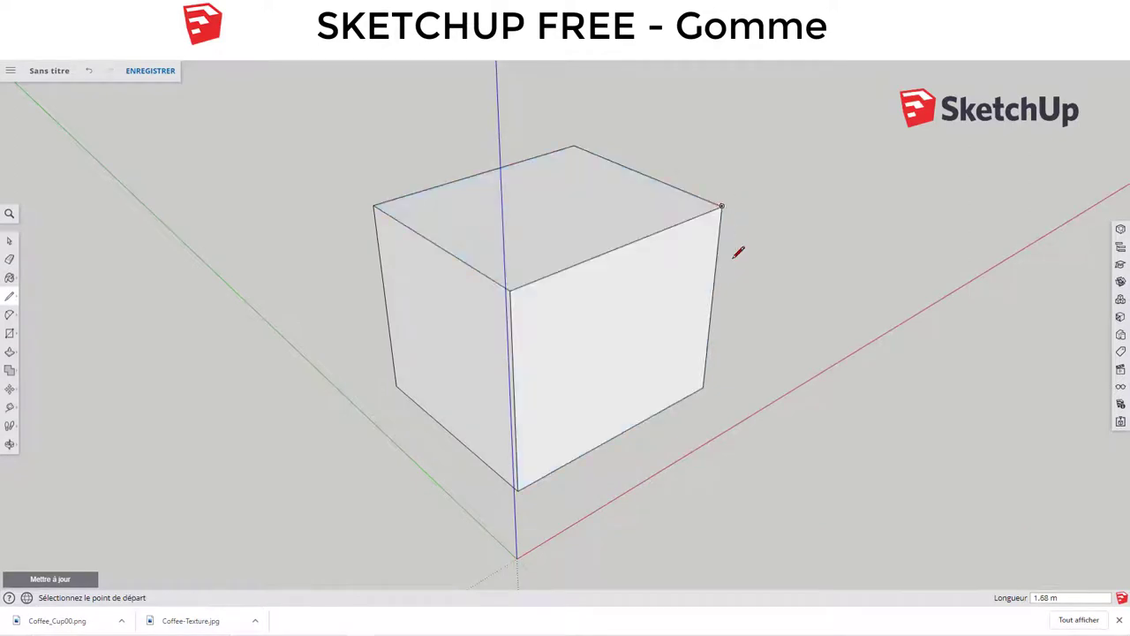
pyautogui.moveTo(736, 250)
pyautogui.mouseDown(button='middle')
pyautogui.moveTo(177, 262)
pyautogui.moveTo(538, 281)
pyautogui.moveTo(492, 277)
pyautogui.mouseUp(button='middle')
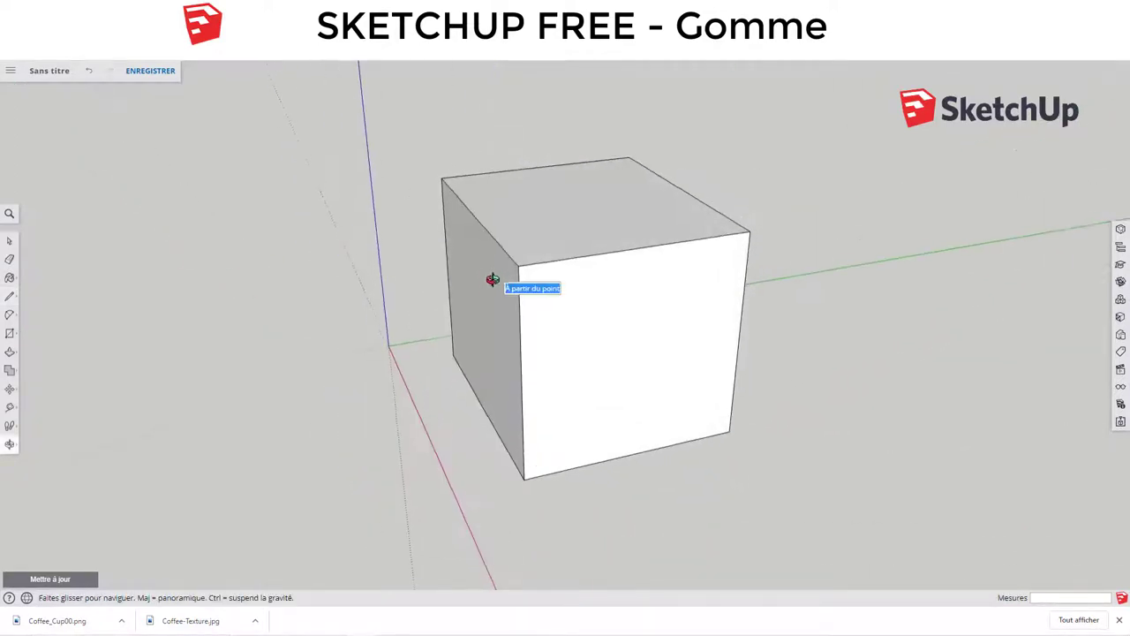
pyautogui.press('space')
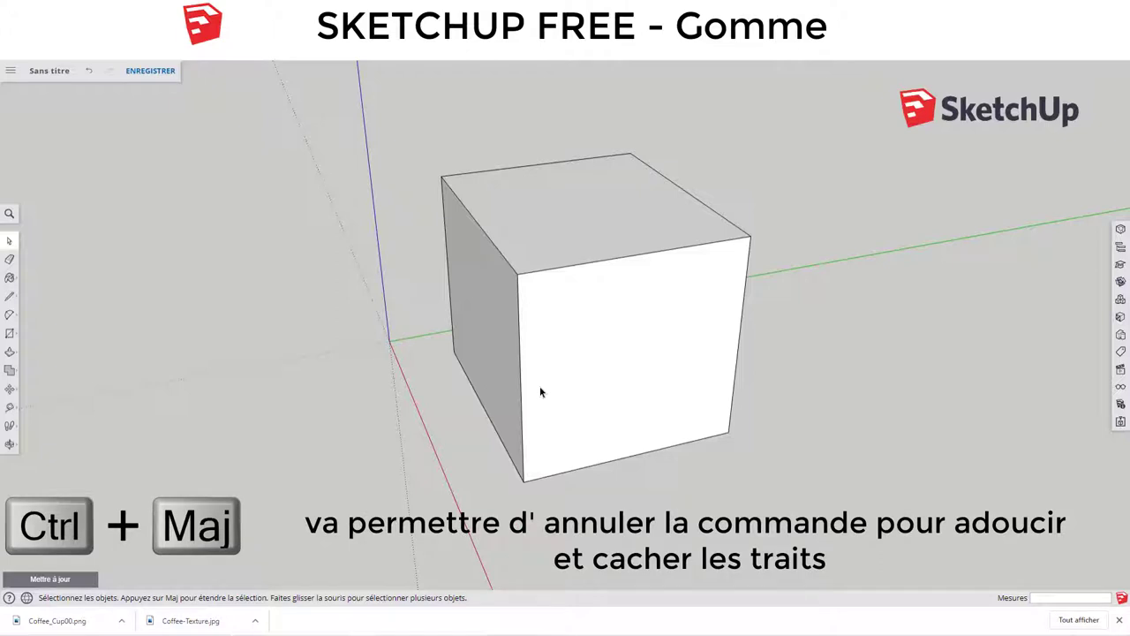
pyautogui.moveTo(557, 429); pyautogui.dragTo(828, 315, button='middle')
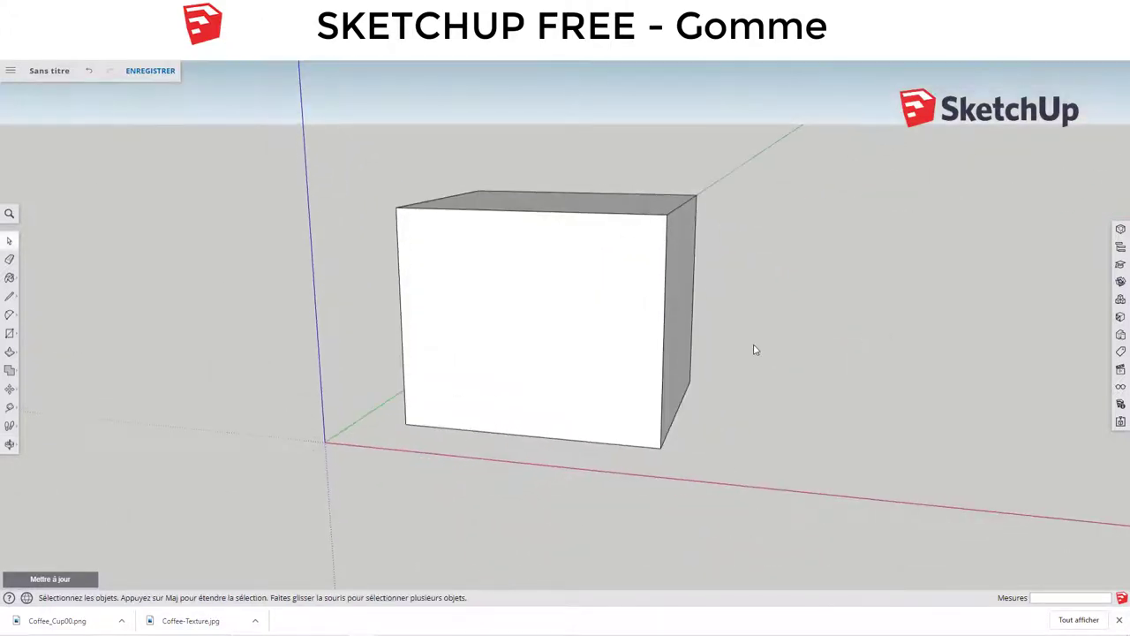
pyautogui.moveTo(750, 350)
pyautogui.mouseDown(button='middle')
pyautogui.moveTo(680, 227)
pyautogui.moveTo(596, 249)
pyautogui.mouseUp(button='middle')
pyautogui.moveTo(588, 366)
pyautogui.mouseDown(button='middle')
pyautogui.moveTo(696, 310)
pyautogui.moveTo(683, 330)
pyautogui.mouseUp(button='middle')
# Step: Draw an arc on the box's front face from the top edge to the right edge
pyautogui.press('a')
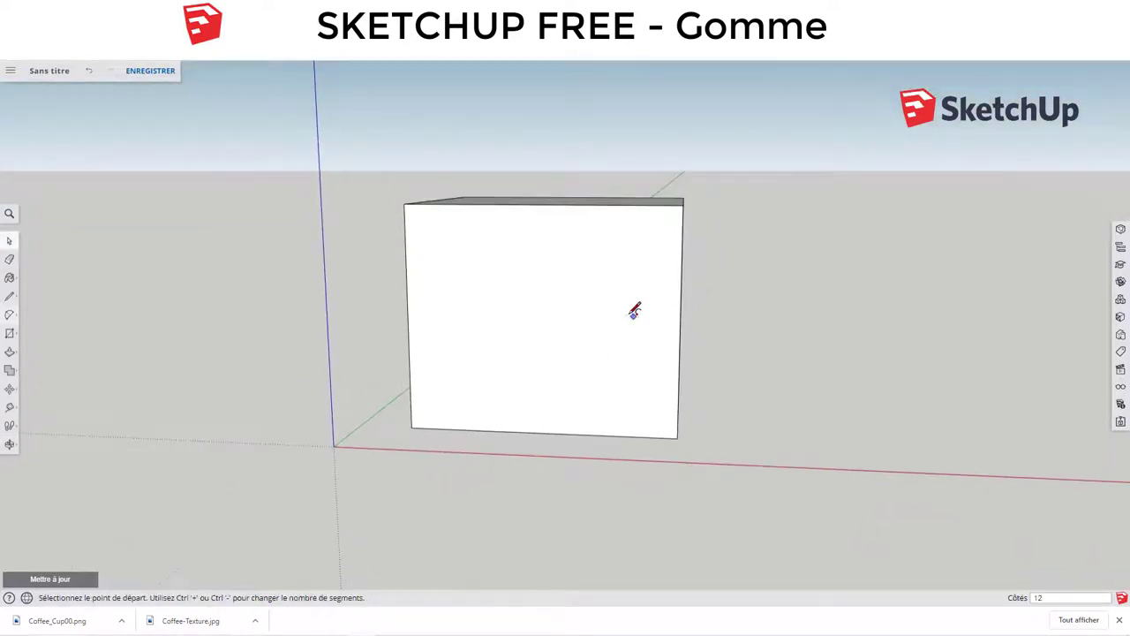
pyautogui.click(578, 204)
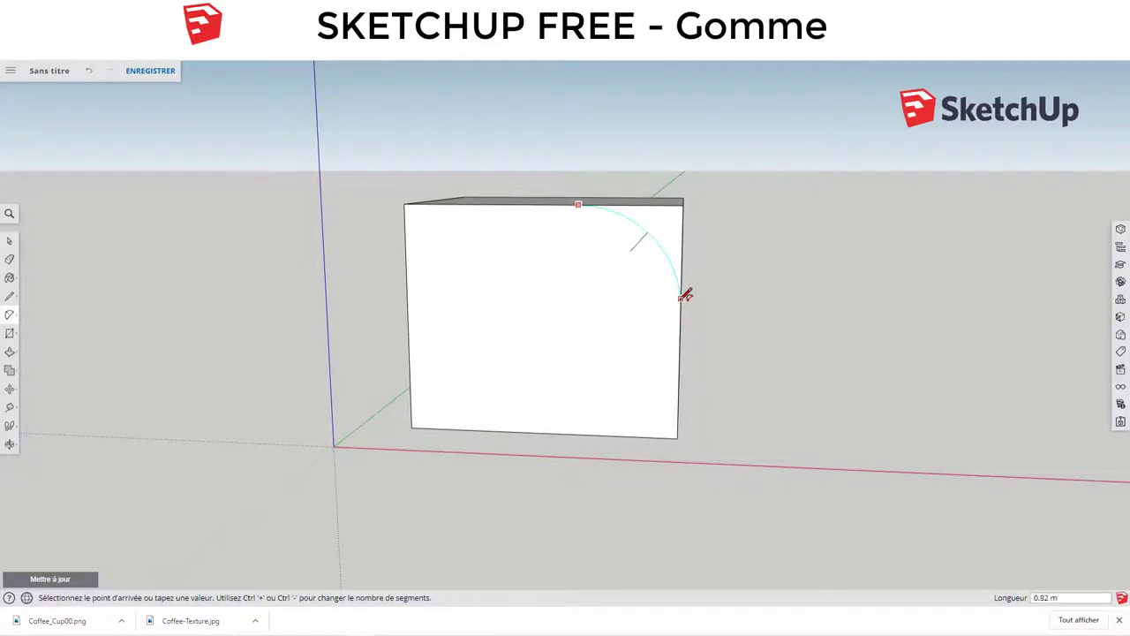
pyautogui.click(683, 311)
pyautogui.moveTo(686, 295); pyautogui.dragTo(680, 237, button='middle')
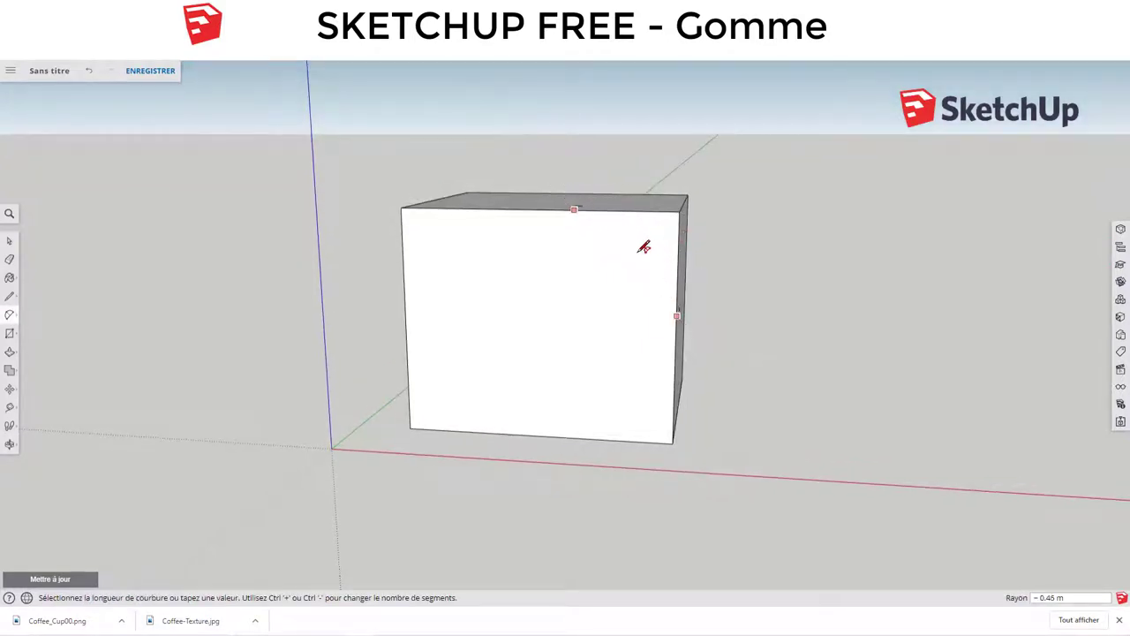
pyautogui.press('Escape')
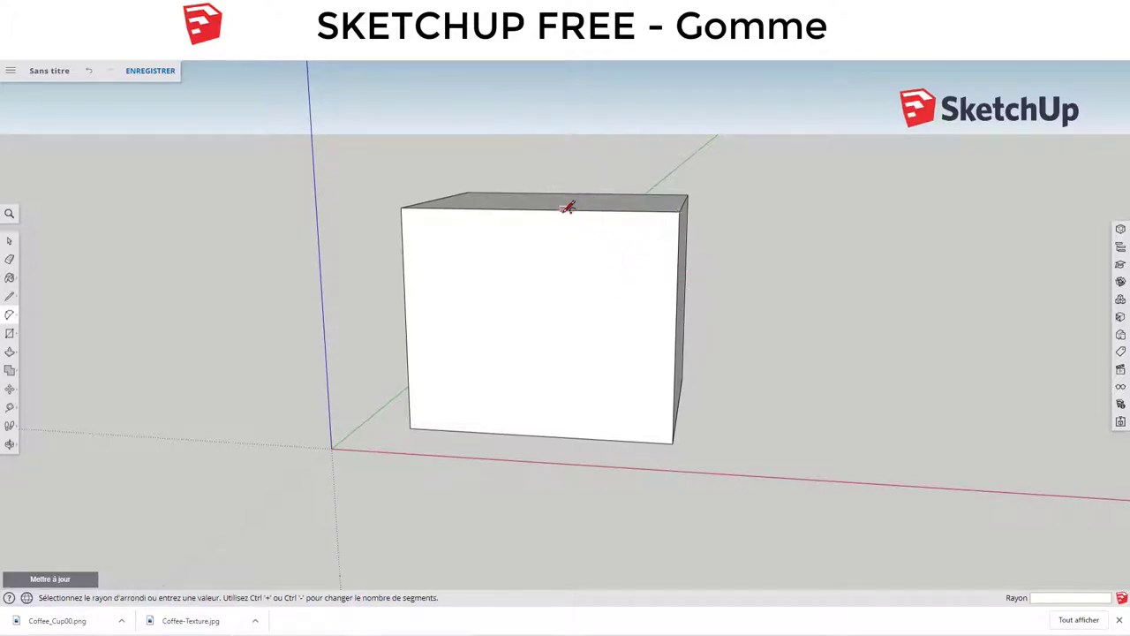
pyautogui.click(562, 209)
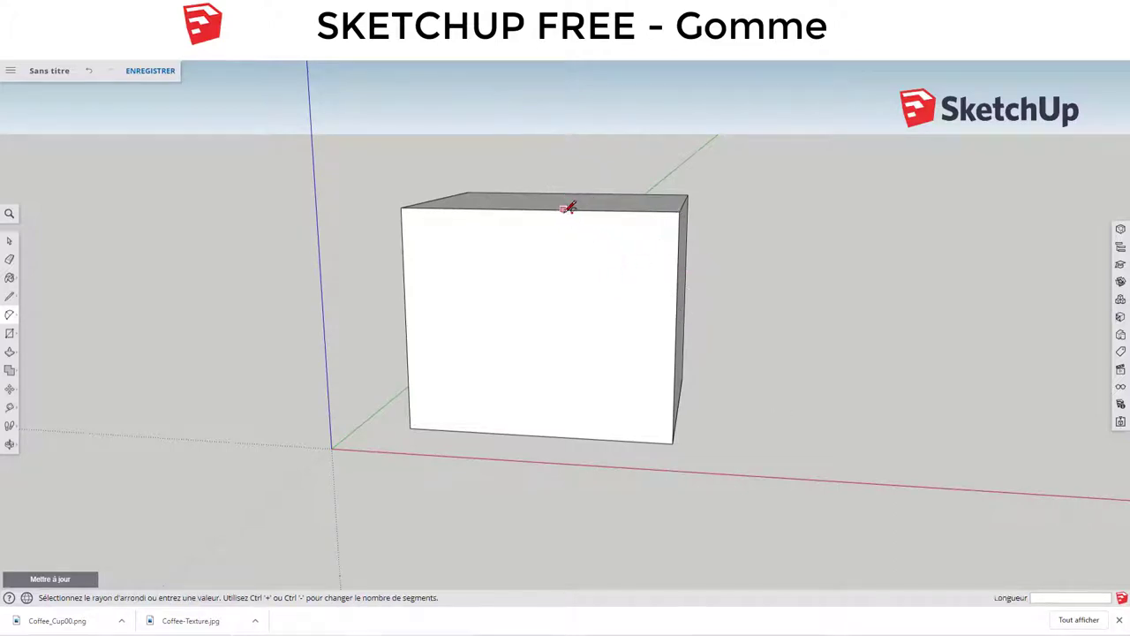
pyautogui.click(680, 326)
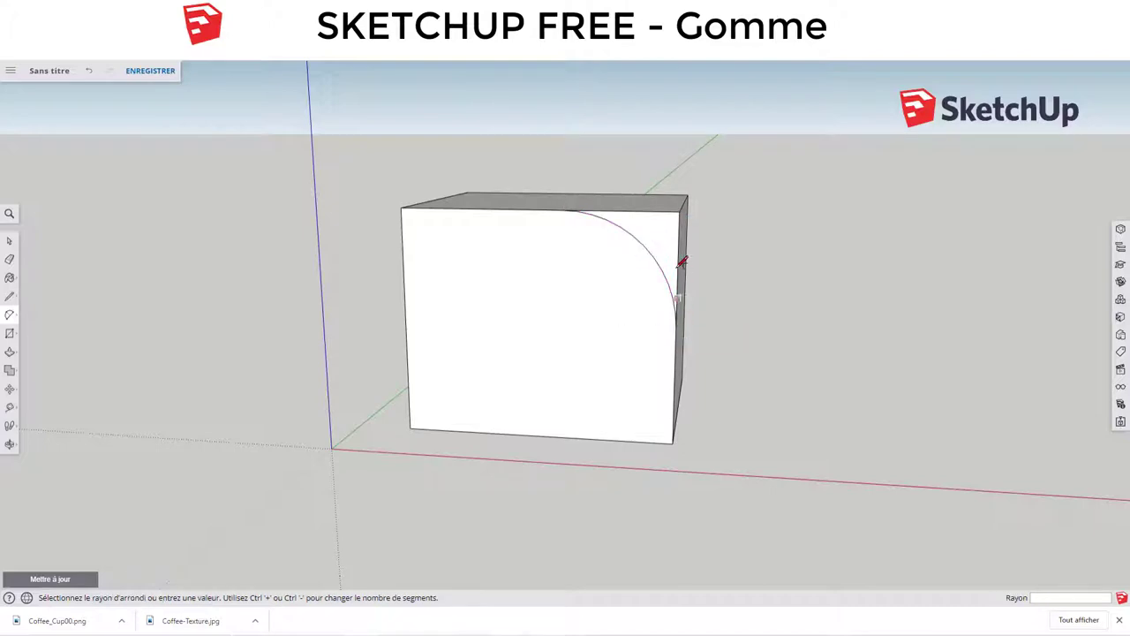
pyautogui.moveTo(681, 256); pyautogui.dragTo(575, 300, button='middle')
# Step: Push the arc-cut corner face back through the box to round the corner
pyautogui.press('p')
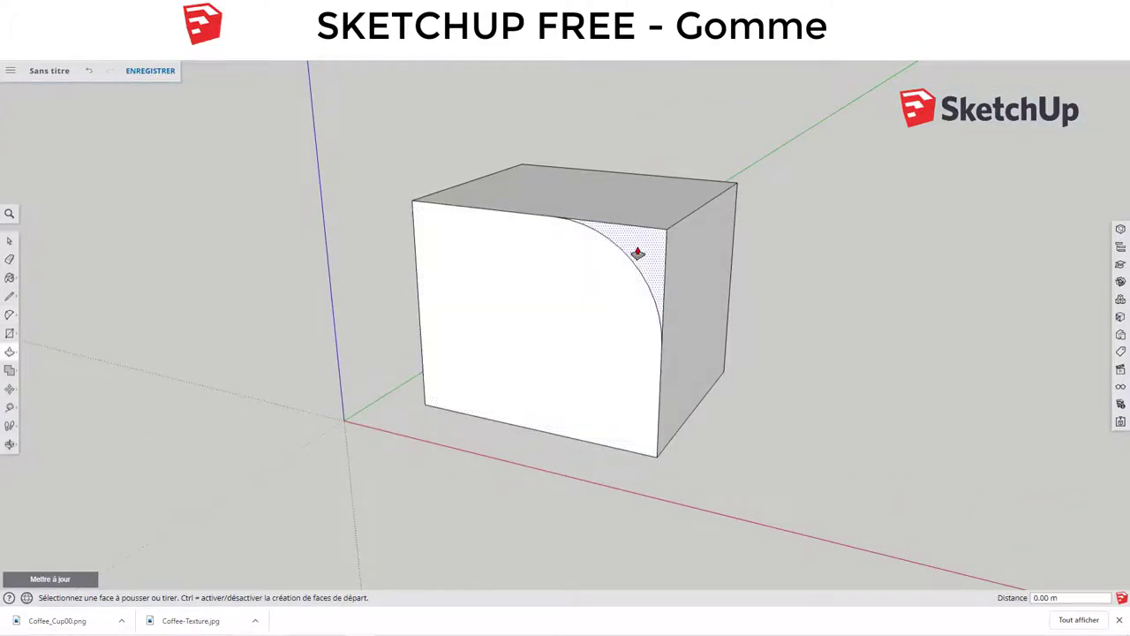
pyautogui.click(638, 253)
pyautogui.click(719, 265)
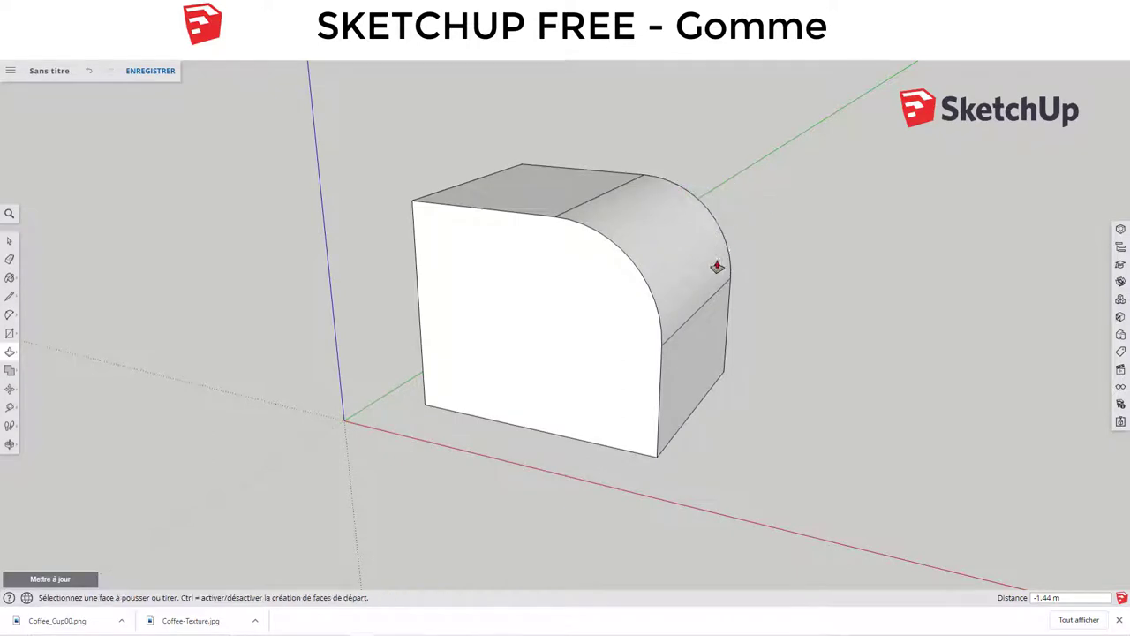
pyautogui.moveTo(719, 265)
pyautogui.mouseDown(button='middle')
pyautogui.moveTo(810, 227)
pyautogui.moveTo(727, 295)
pyautogui.mouseUp(button='middle')
pyautogui.press('space')
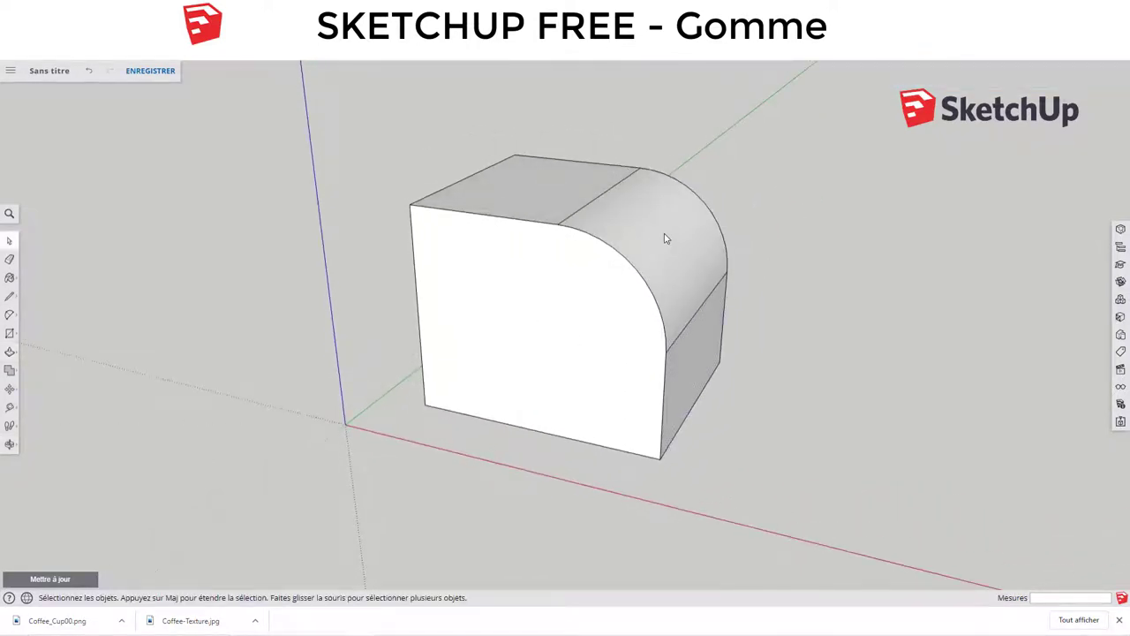
pyautogui.click(666, 239)
pyautogui.press('p')
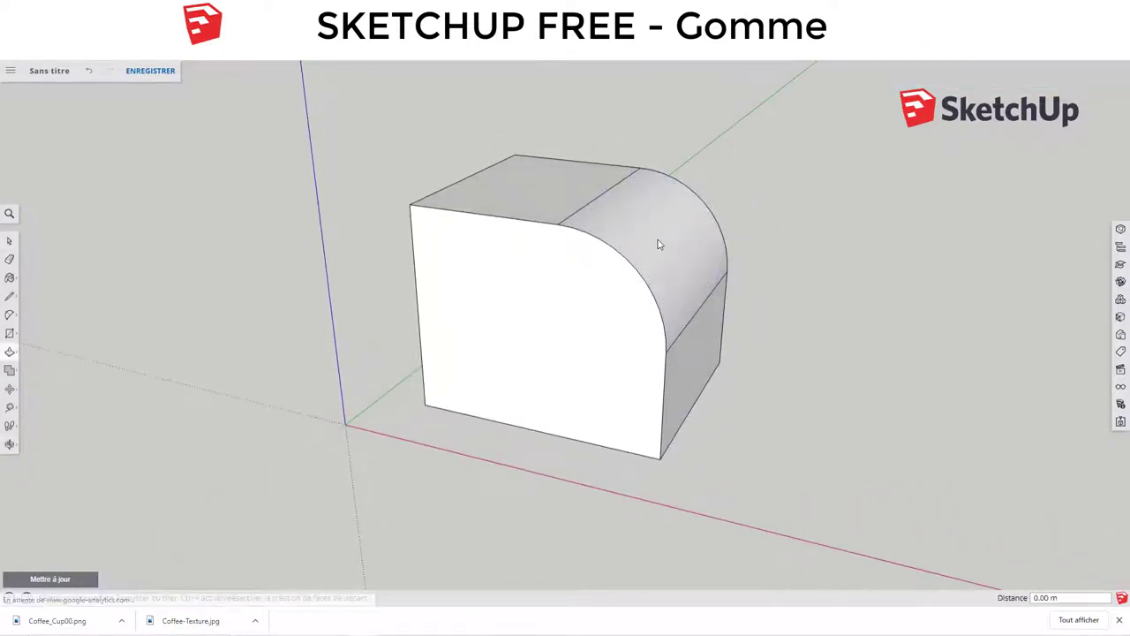
pyautogui.press('space')
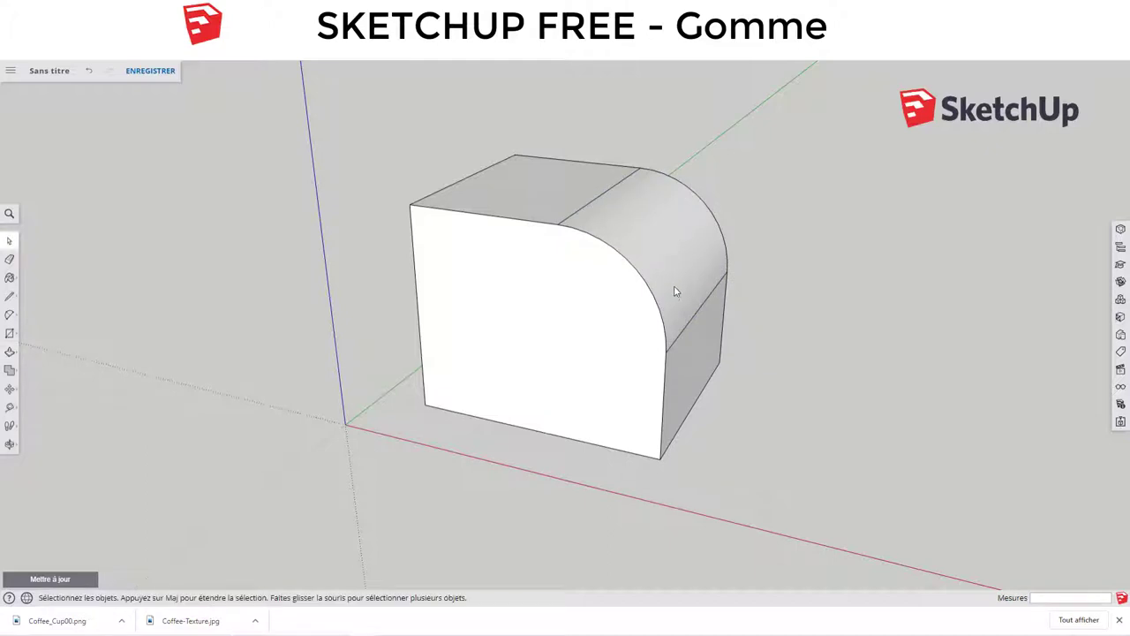
pyautogui.moveTo(676, 292); pyautogui.dragTo(370, 356, button='middle')
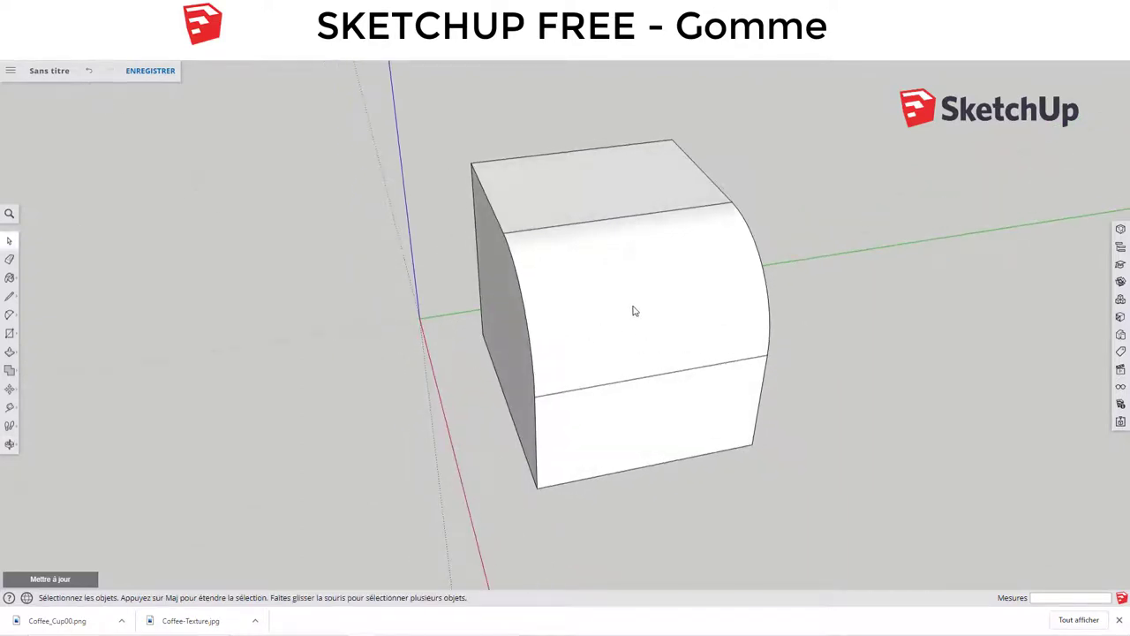
pyautogui.moveTo(658, 360)
pyautogui.mouseDown(button='middle')
pyautogui.moveTo(765, 315)
pyautogui.moveTo(879, 349)
pyautogui.mouseUp(button='middle')
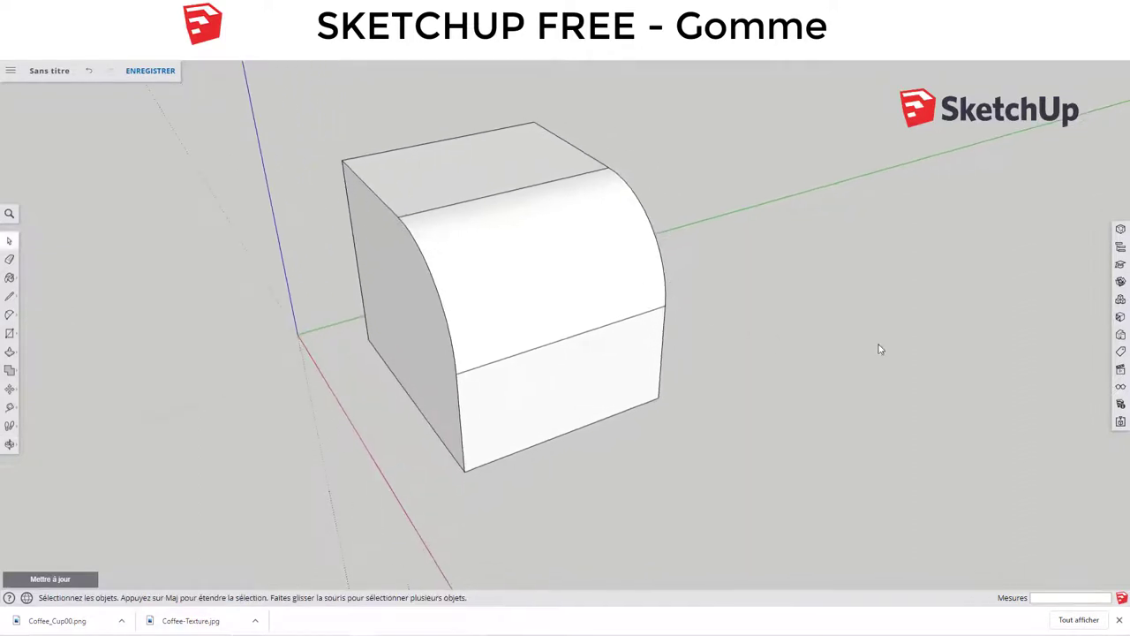
# Step: Turn on Géométrie cachée in the Affichage panel and zoom in on the curved side
pyautogui.click(1120, 370)
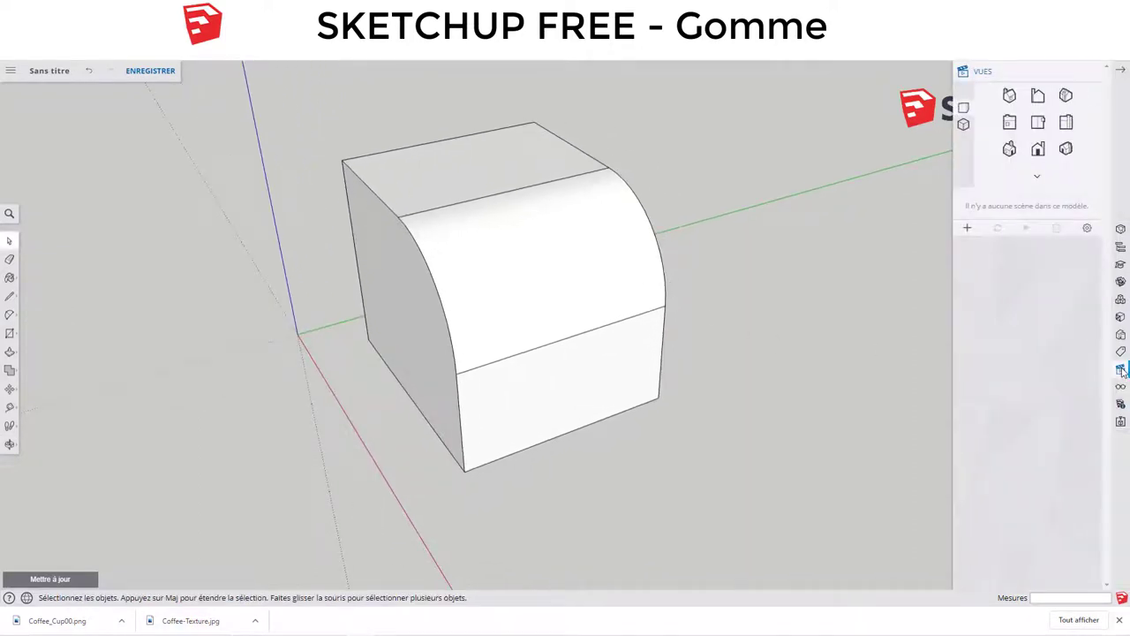
pyautogui.click(1120, 386)
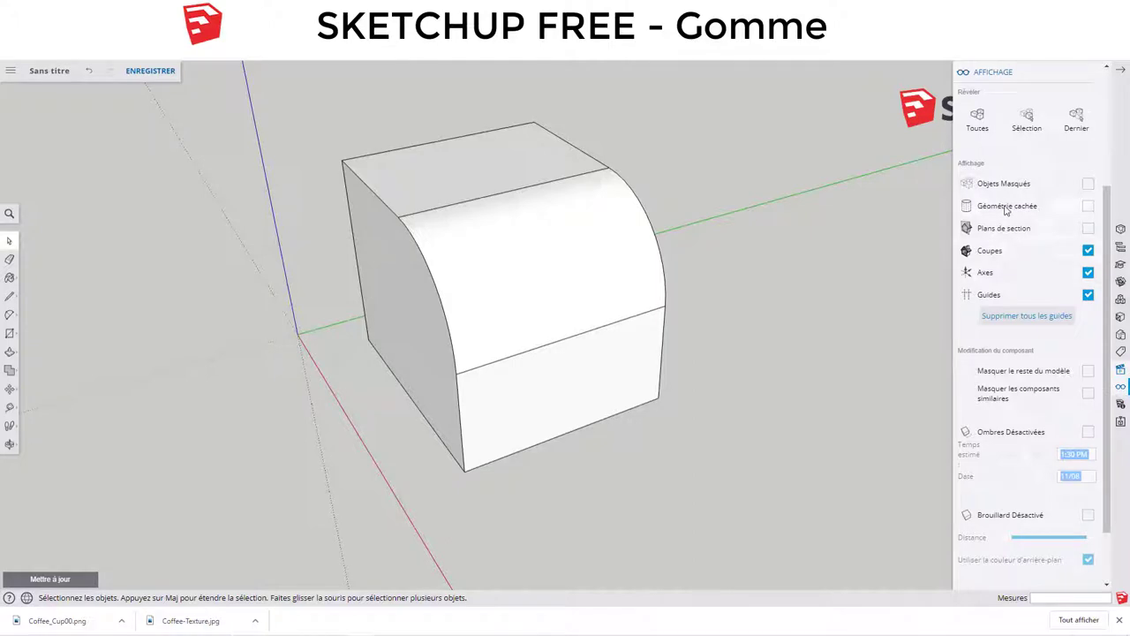
pyautogui.click(1088, 206)
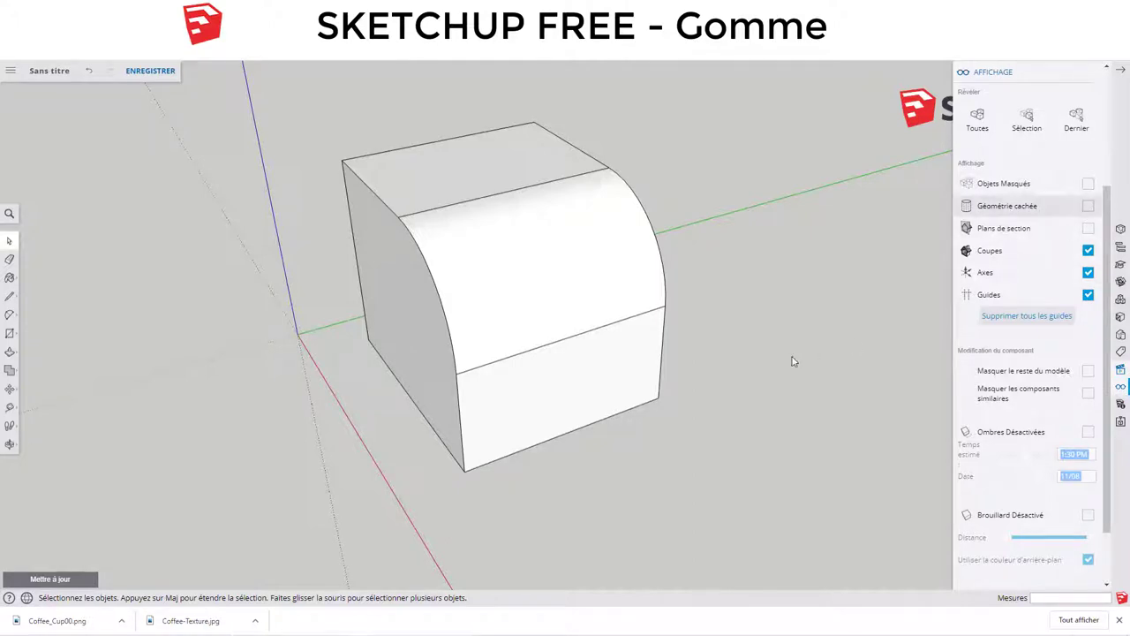
pyautogui.moveTo(736, 378)
pyautogui.mouseDown(button='middle')
pyautogui.moveTo(581, 303)
pyautogui.moveTo(716, 318)
pyautogui.moveTo(588, 305)
pyautogui.moveTo(597, 252)
pyautogui.moveTo(686, 288)
pyautogui.mouseUp(button='middle')
pyautogui.scroll(3, 527, 316)
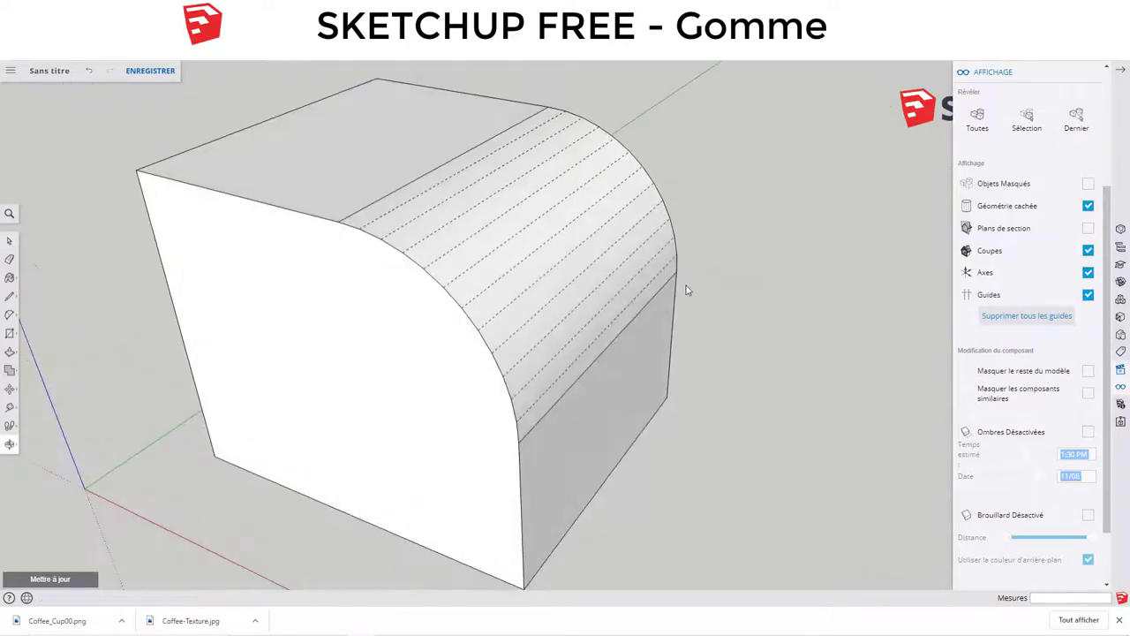
# Step: Pull one facet of the rounded corner outward into a thin slab and inspect it
pyautogui.press('p')
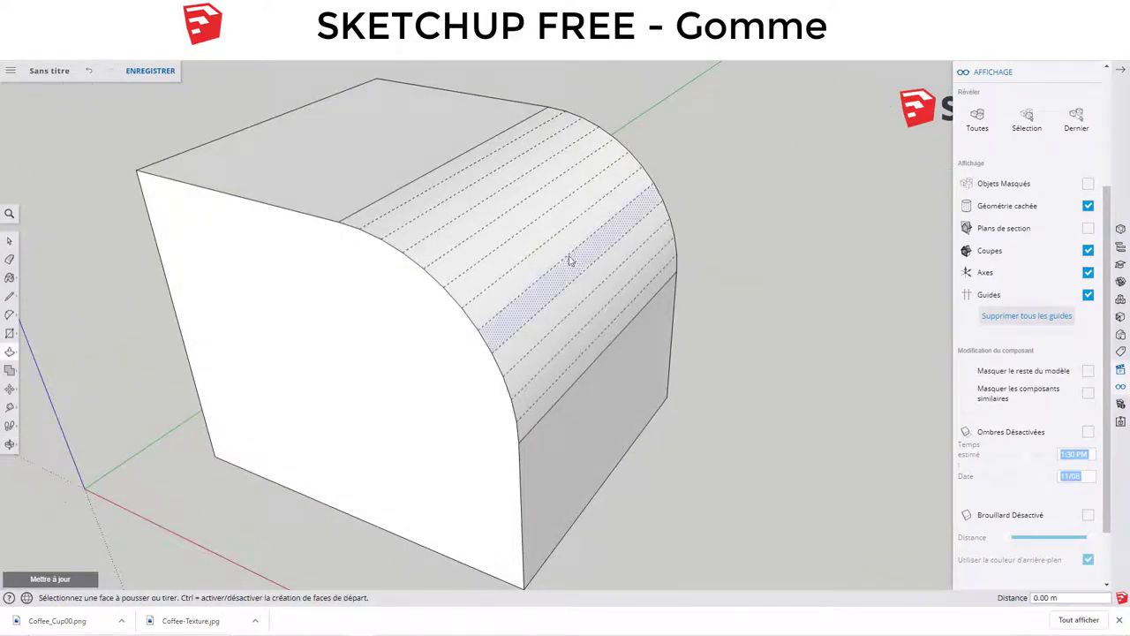
pyautogui.click(542, 253)
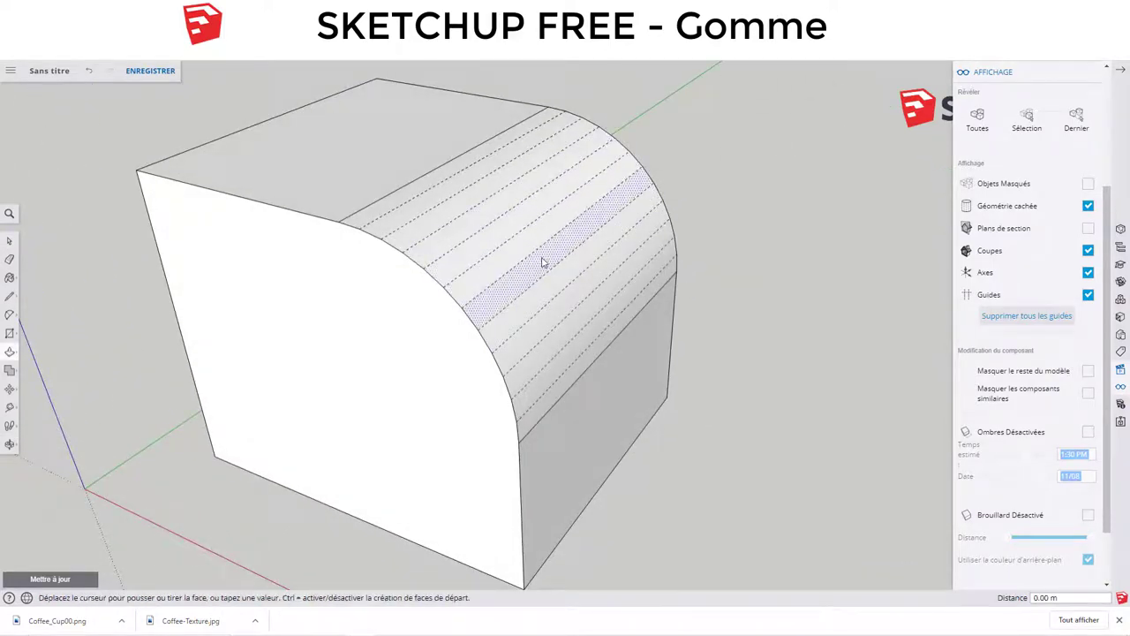
pyautogui.click(766, 145)
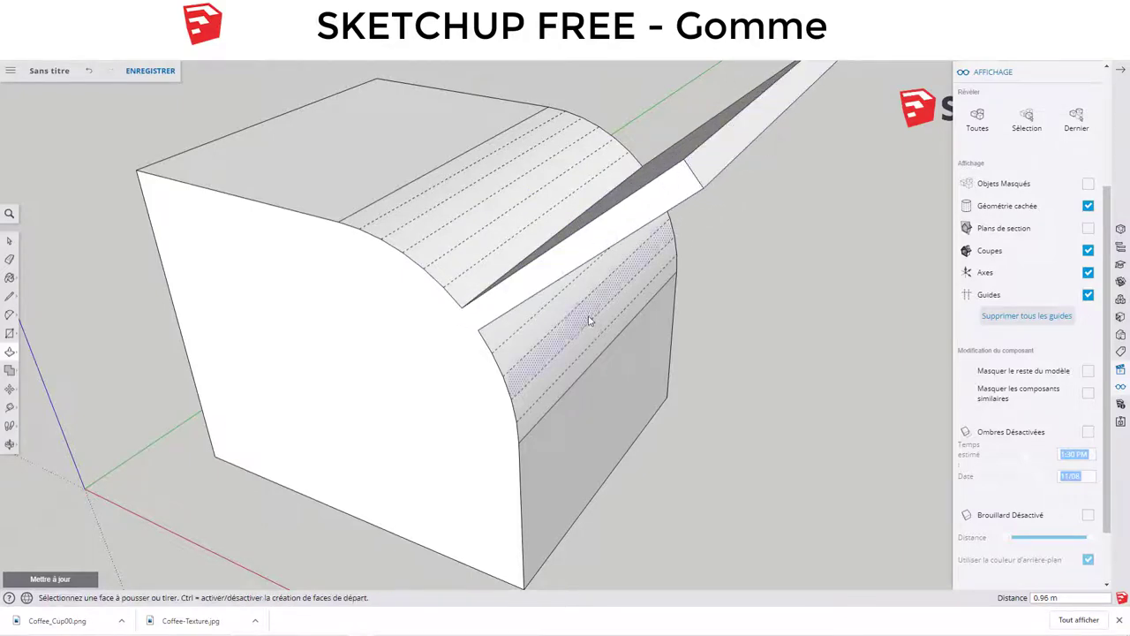
pyautogui.moveTo(653, 232)
pyautogui.mouseDown()
pyautogui.moveTo(747, 184)
pyautogui.moveTo(727, 195)
pyautogui.moveTo(629, 330)
pyautogui.moveTo(573, 379)
pyautogui.moveTo(663, 403)
pyautogui.moveTo(635, 408)
pyautogui.mouseUp()
pyautogui.moveTo(677, 344)
pyautogui.mouseDown()
pyautogui.moveTo(671, 327)
pyautogui.moveTo(605, 336)
pyautogui.moveTo(615, 301)
pyautogui.mouseUp()
pyautogui.press('p')
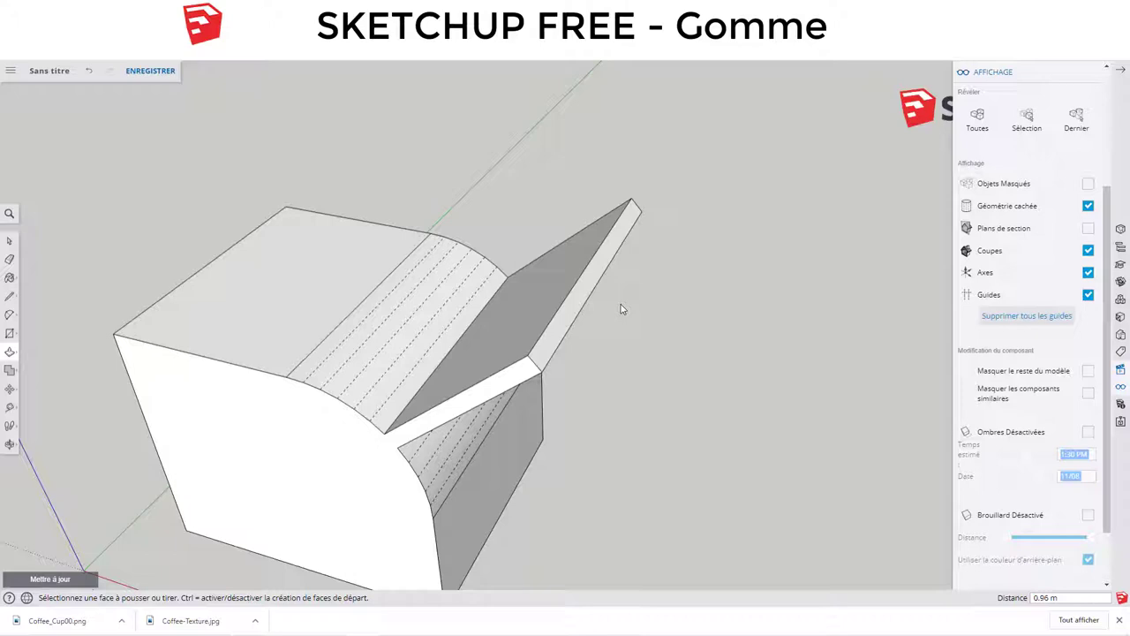
pyautogui.moveTo(632, 325)
pyautogui.mouseDown(button='middle')
pyautogui.moveTo(522, 330)
pyautogui.moveTo(606, 361)
pyautogui.moveTo(742, 373)
pyautogui.mouseUp(button='middle')
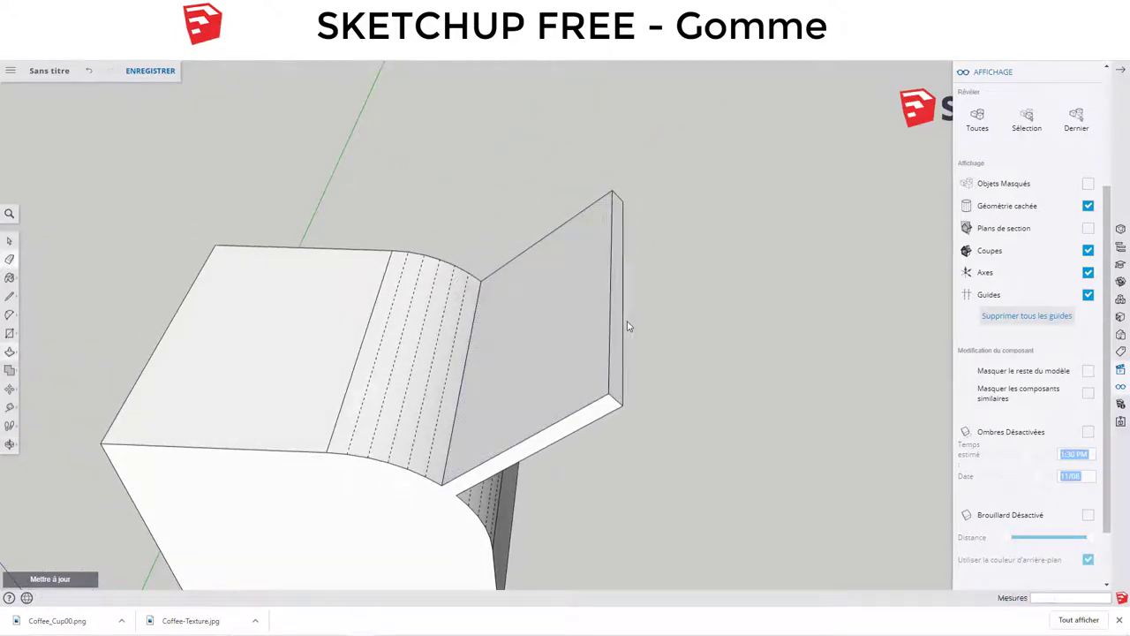
# Step: With the Eraser, hide hidden geometry and erase the line across the box's top
pyautogui.press('e')
pyautogui.moveTo(623, 294); pyautogui.dragTo(712, 319)
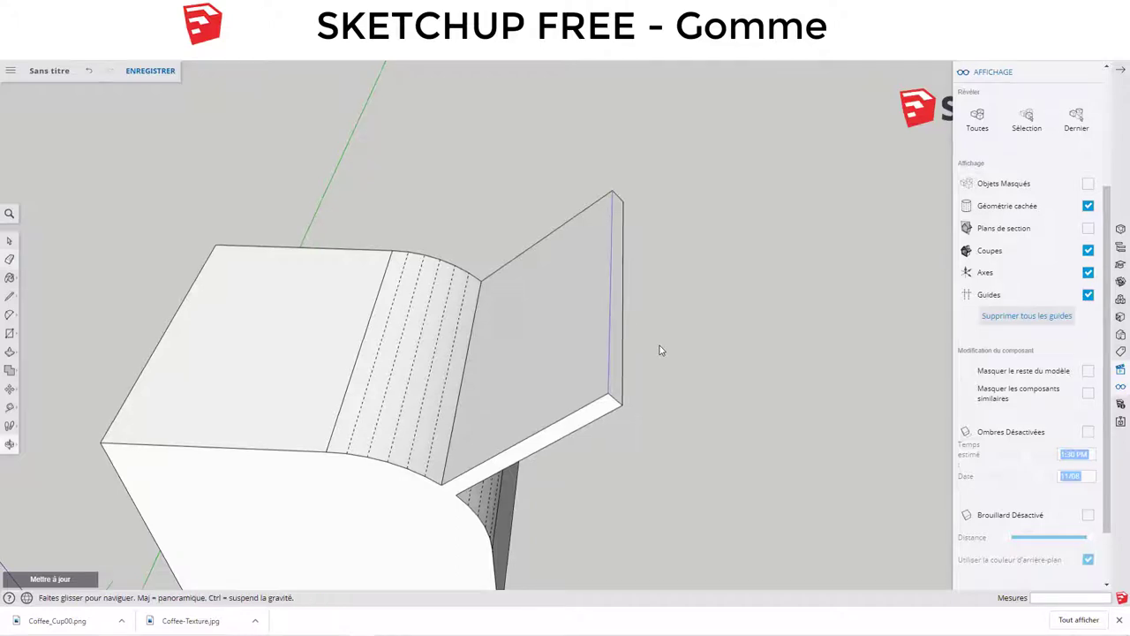
pyautogui.moveTo(659, 345)
pyautogui.mouseDown(button='middle')
pyautogui.moveTo(570, 339)
pyautogui.moveTo(689, 369)
pyautogui.mouseUp(button='middle')
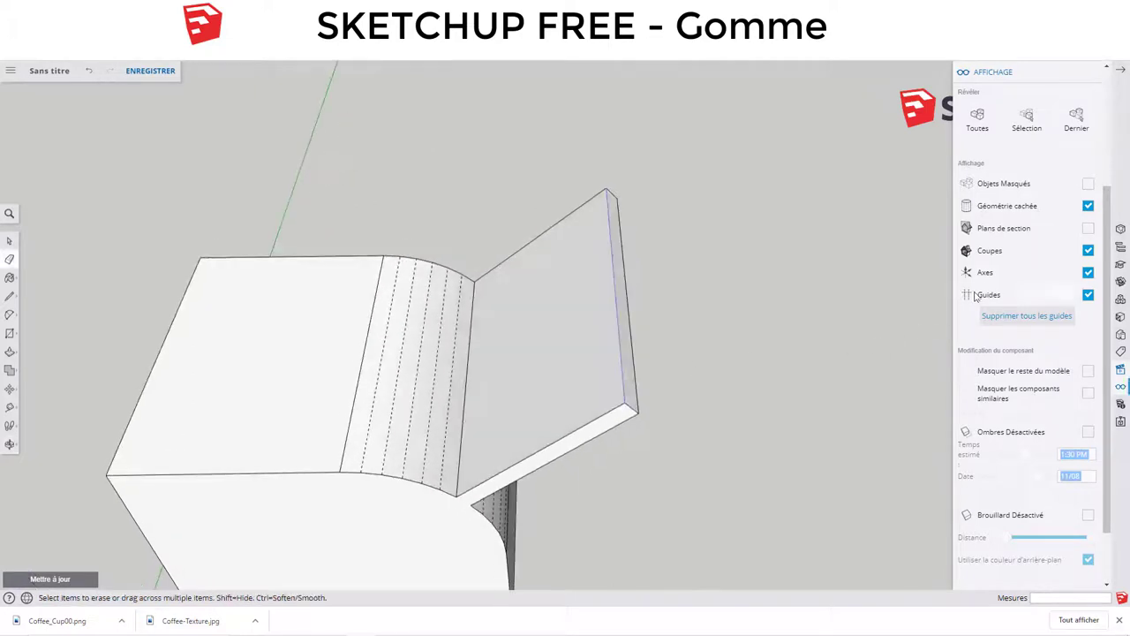
pyautogui.click(1088, 207)
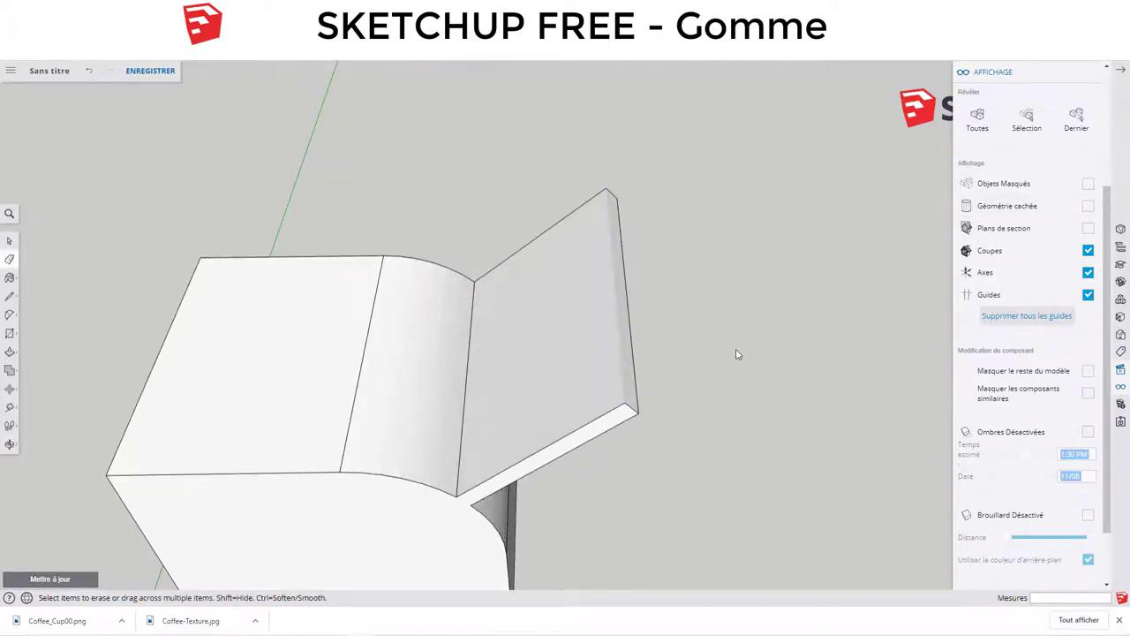
pyautogui.moveTo(757, 352)
pyautogui.mouseDown(button='middle')
pyautogui.moveTo(721, 396)
pyautogui.moveTo(801, 378)
pyautogui.moveTo(517, 416)
pyautogui.mouseUp(button='middle')
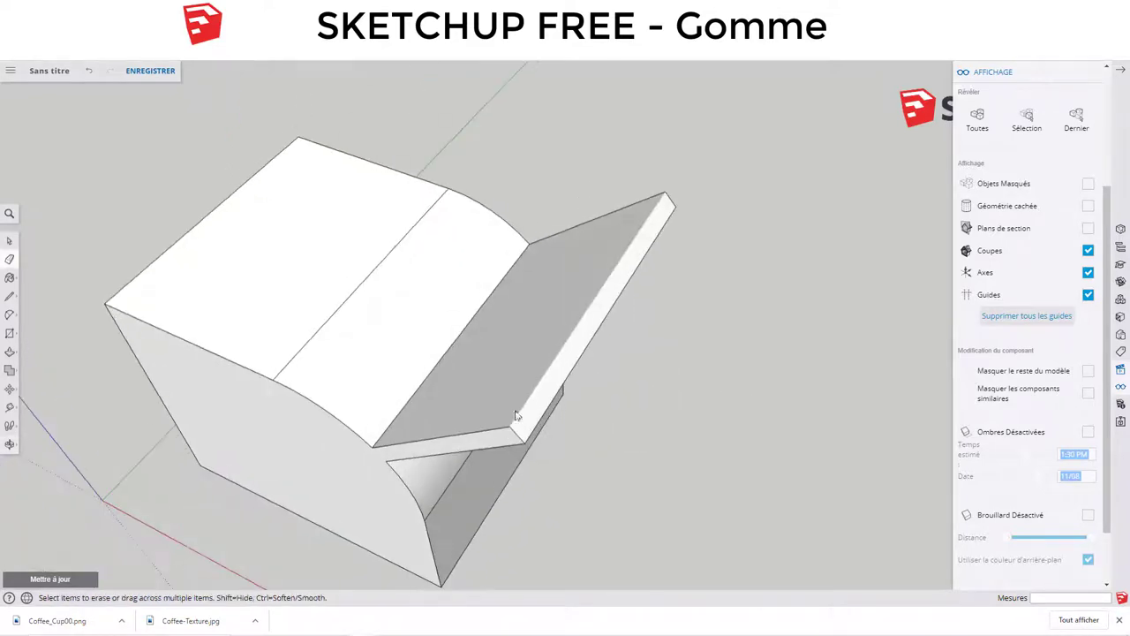
pyautogui.moveTo(716, 411)
pyautogui.mouseDown(button='middle')
pyautogui.moveTo(631, 282)
pyautogui.moveTo(671, 330)
pyautogui.moveTo(767, 377)
pyautogui.moveTo(789, 370)
pyautogui.mouseUp(button='middle')
pyautogui.moveTo(656, 310)
pyautogui.mouseDown(button='middle')
pyautogui.moveTo(711, 302)
pyautogui.moveTo(765, 235)
pyautogui.mouseUp(button='middle')
pyautogui.moveTo(437, 312)
pyautogui.mouseDown(button='middle')
pyautogui.moveTo(348, 373)
pyautogui.moveTo(368, 302)
pyautogui.mouseUp(button='middle')
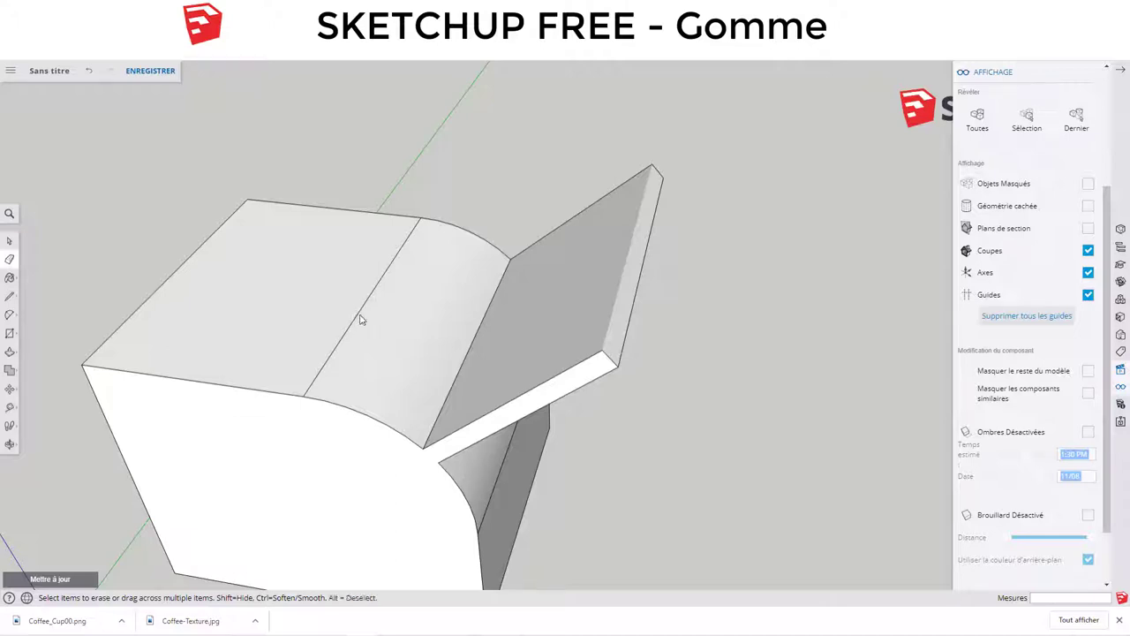
pyautogui.click(358, 316)
pyautogui.moveTo(389, 338)
pyautogui.mouseDown(button='middle')
pyautogui.moveTo(497, 289)
pyautogui.moveTo(449, 314)
pyautogui.mouseUp(button='middle')
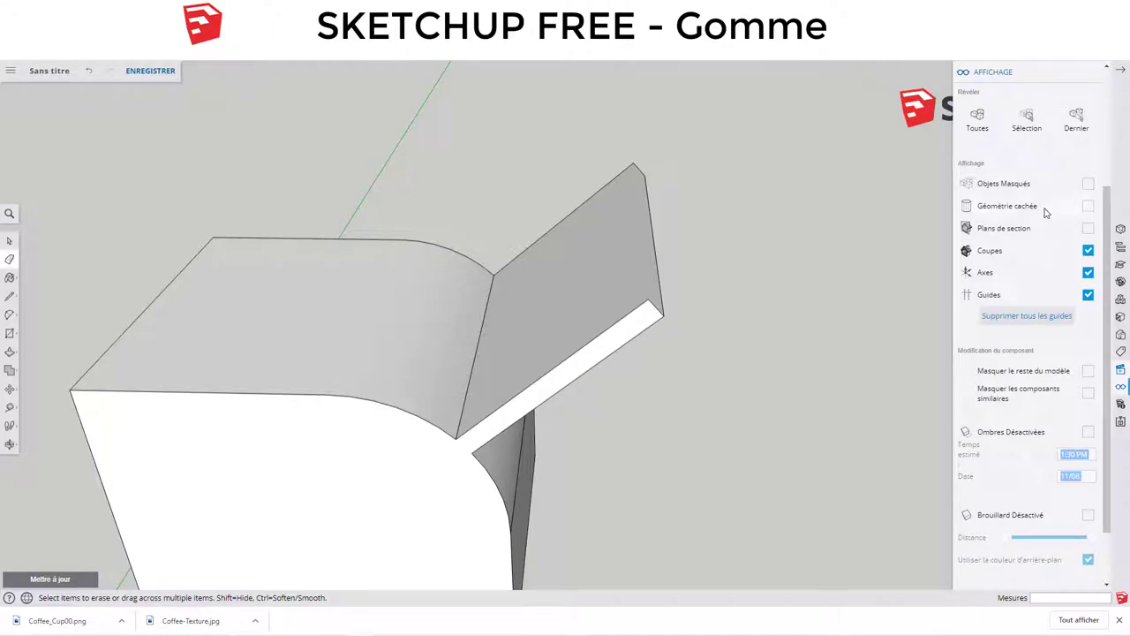
# Step: Show Géométrie cachée again, then turn it off and return to Select
pyautogui.click(1088, 206)
pyautogui.moveTo(680, 301)
pyautogui.mouseDown(button='middle')
pyautogui.moveTo(484, 329)
pyautogui.moveTo(371, 320)
pyautogui.mouseUp(button='middle')
pyautogui.press('e')
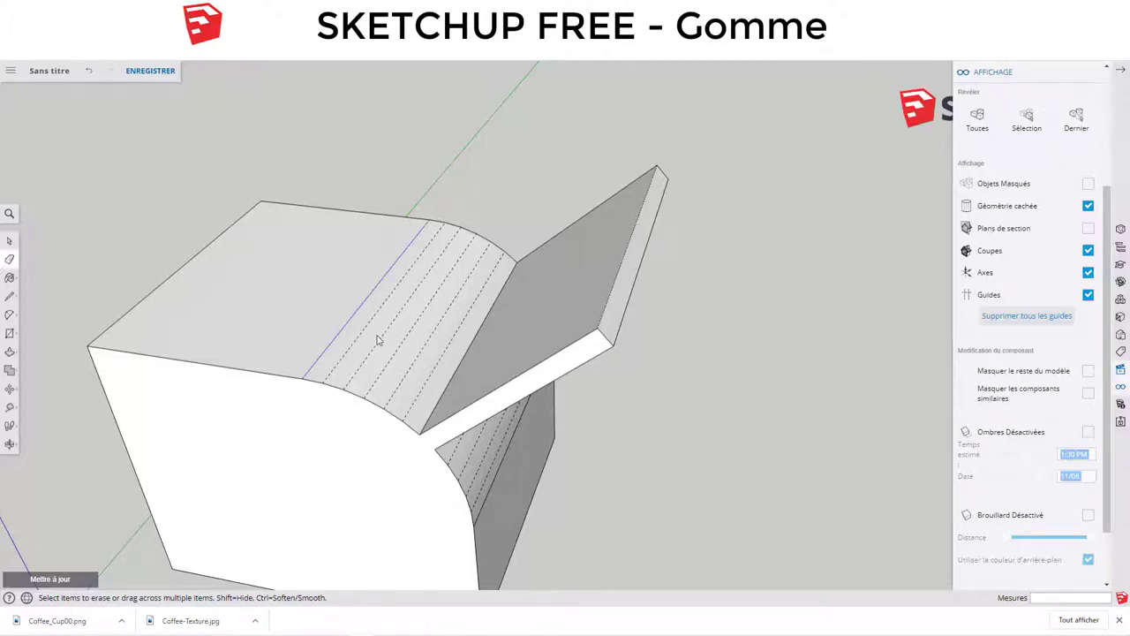
pyautogui.moveTo(377, 340); pyautogui.dragTo(517, 288, button='middle')
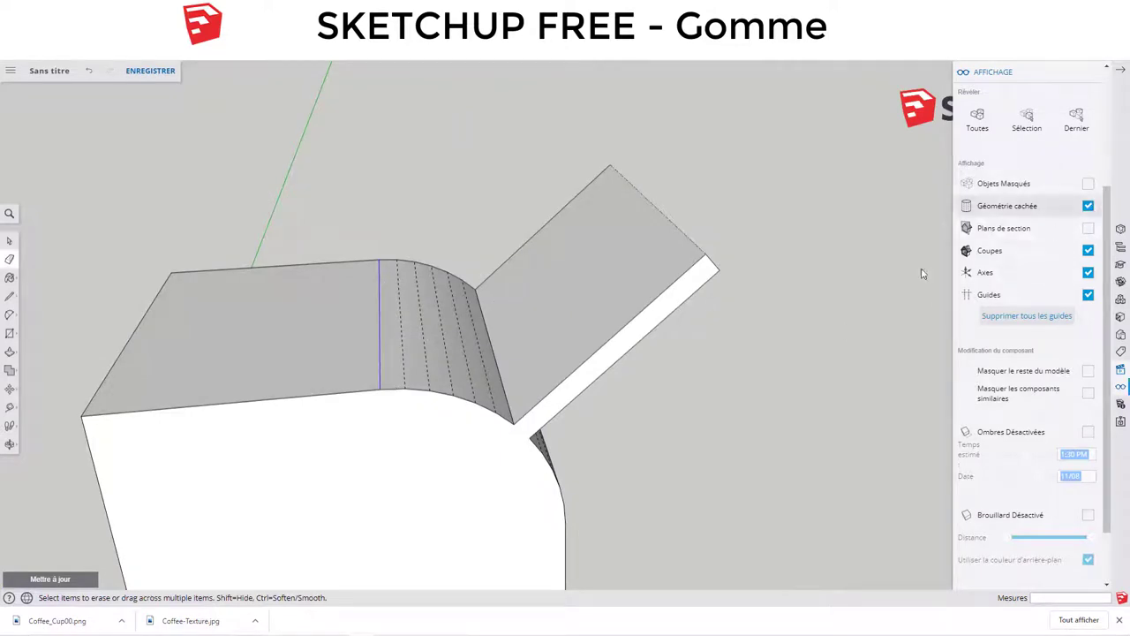
pyautogui.click(1089, 206)
pyautogui.moveTo(593, 338); pyautogui.dragTo(448, 421, button='middle')
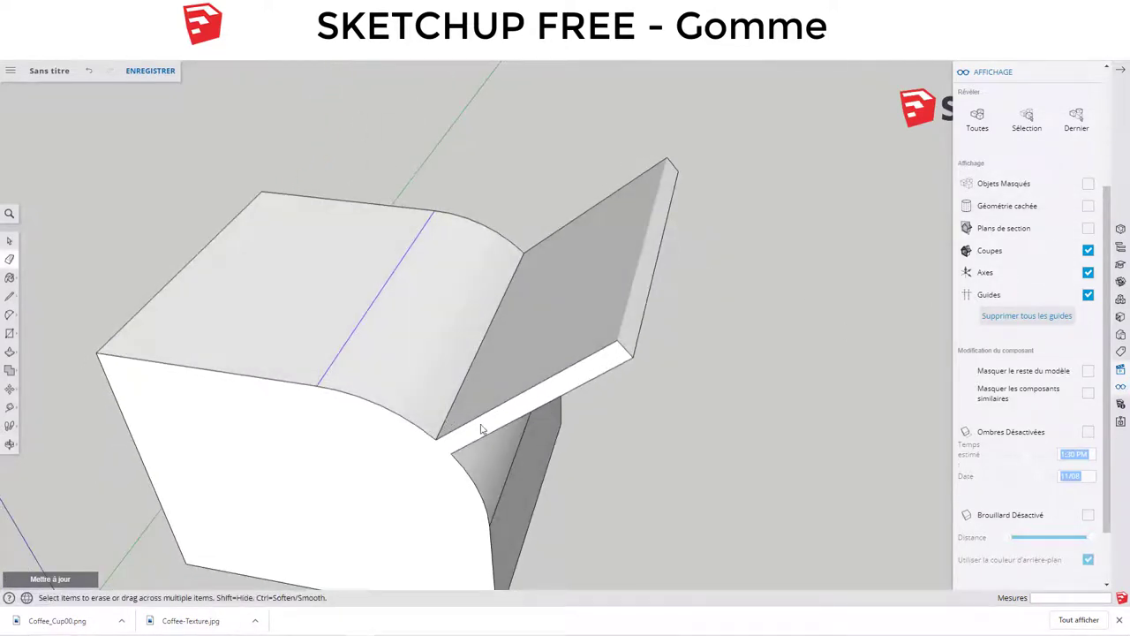
pyautogui.press('space')
pyautogui.moveTo(495, 416)
pyautogui.mouseDown(button='middle')
pyautogui.moveTo(396, 358)
pyautogui.moveTo(521, 313)
pyautogui.moveTo(361, 465)
pyautogui.mouseUp(button='middle')
# Step: Select the entire model and delete it
pyautogui.click(369, 458)
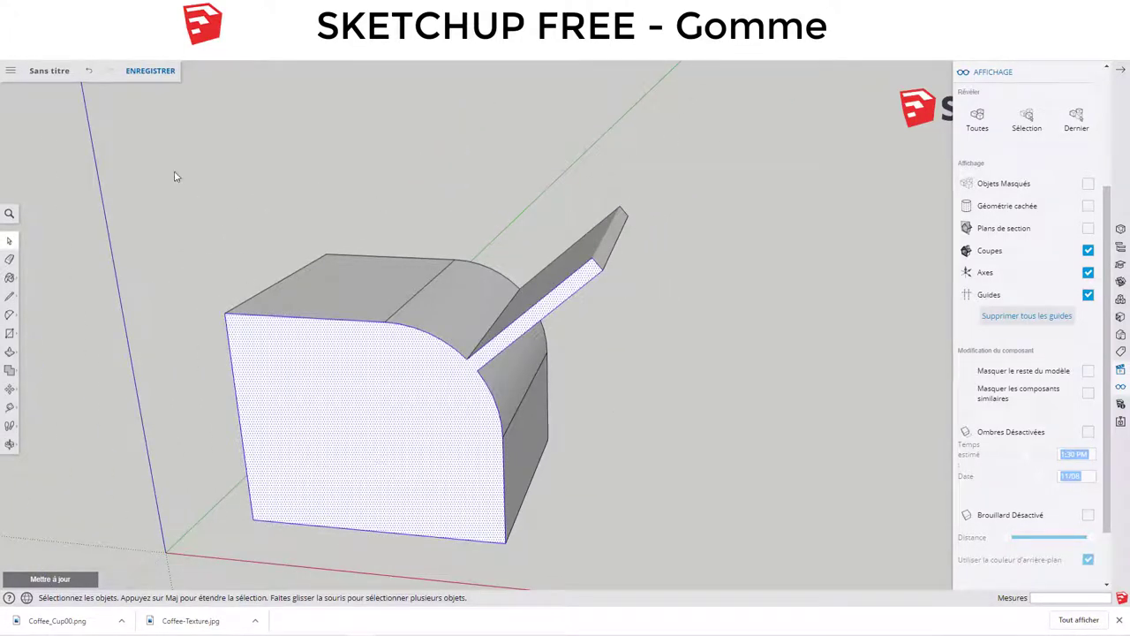
pyautogui.moveTo(174, 177); pyautogui.dragTo(695, 565)
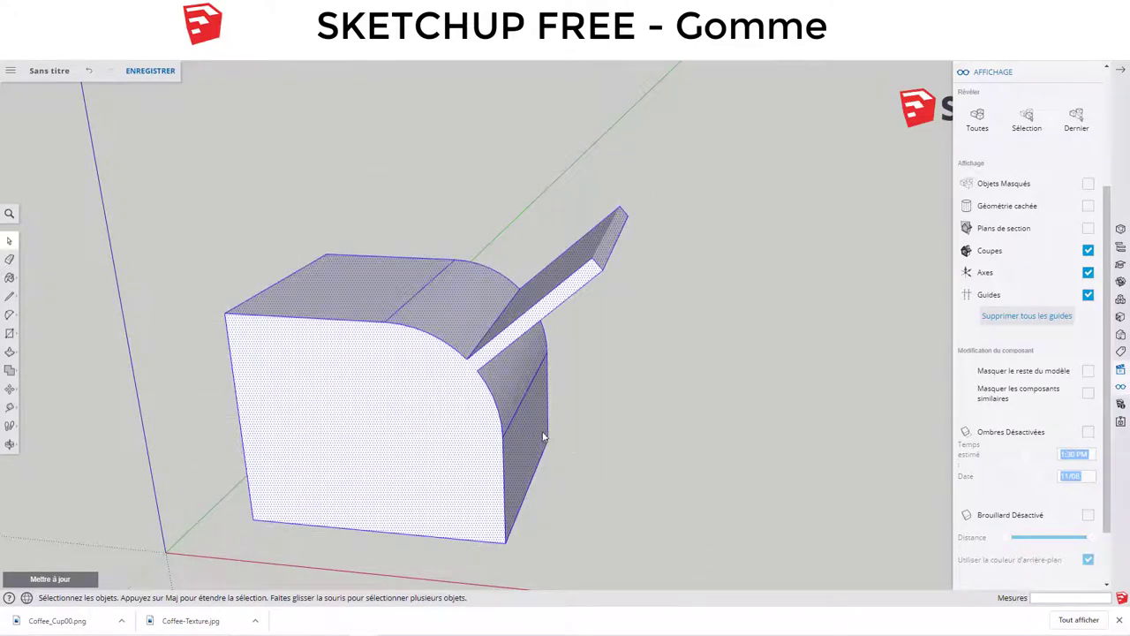
pyautogui.press('Delete')
pyautogui.moveTo(507, 454)
pyautogui.mouseDown(button='middle')
pyautogui.moveTo(486, 444)
pyautogui.moveTo(539, 458)
pyautogui.mouseUp(button='middle')
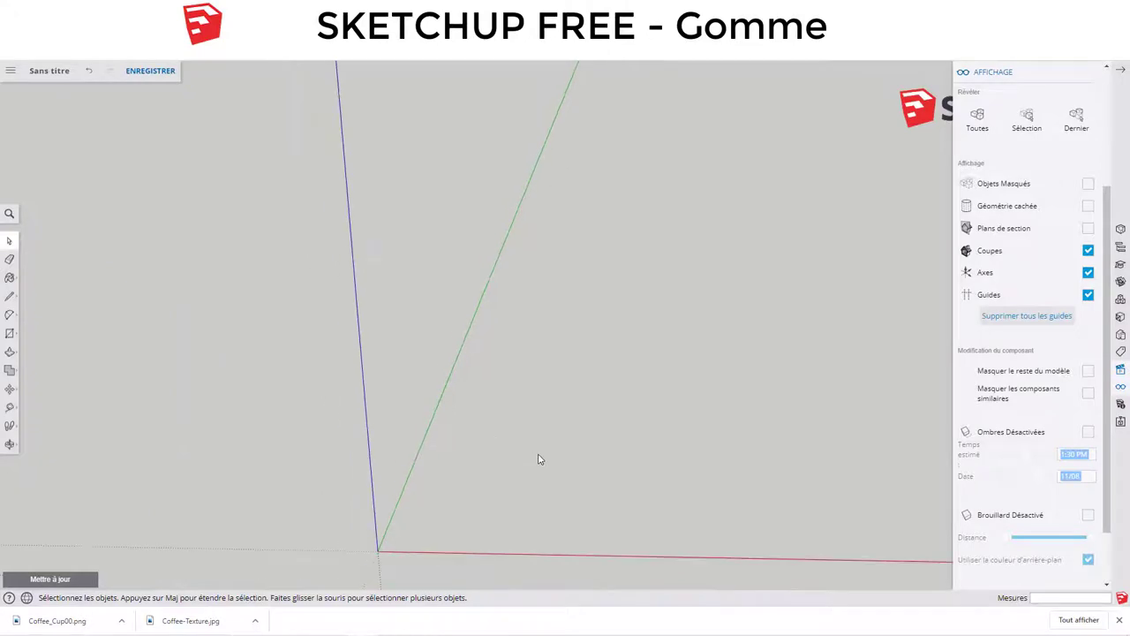
# Step: Draw a circle of radius 1.15 m on the ground near the origin
pyautogui.press('c')
pyautogui.click(574, 445)
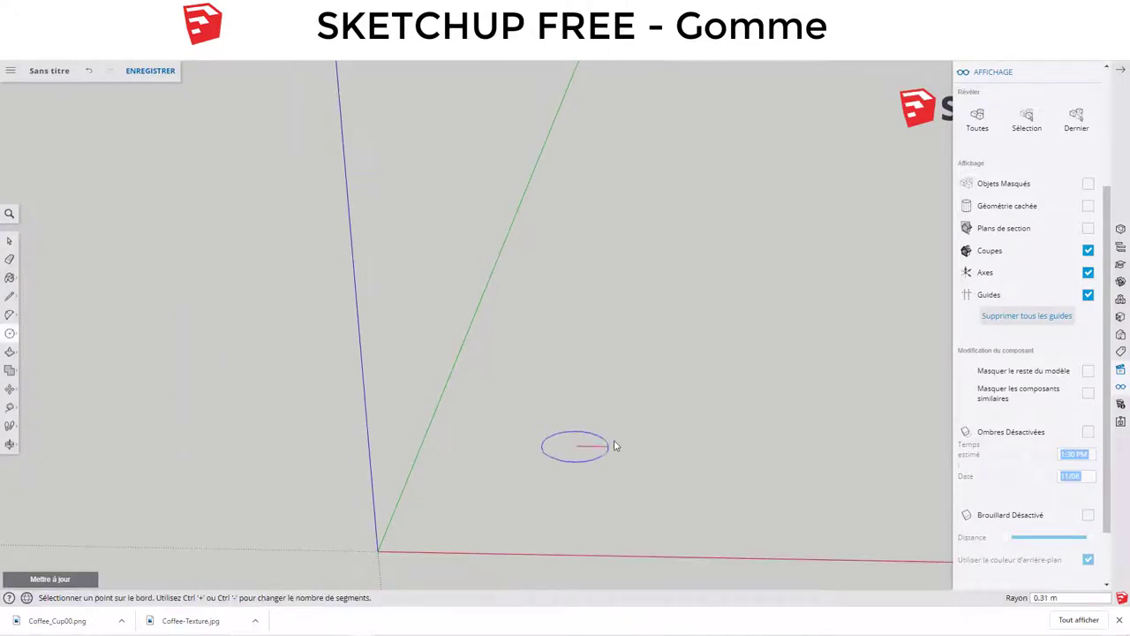
pyautogui.click(695, 442)
pyautogui.press('space')
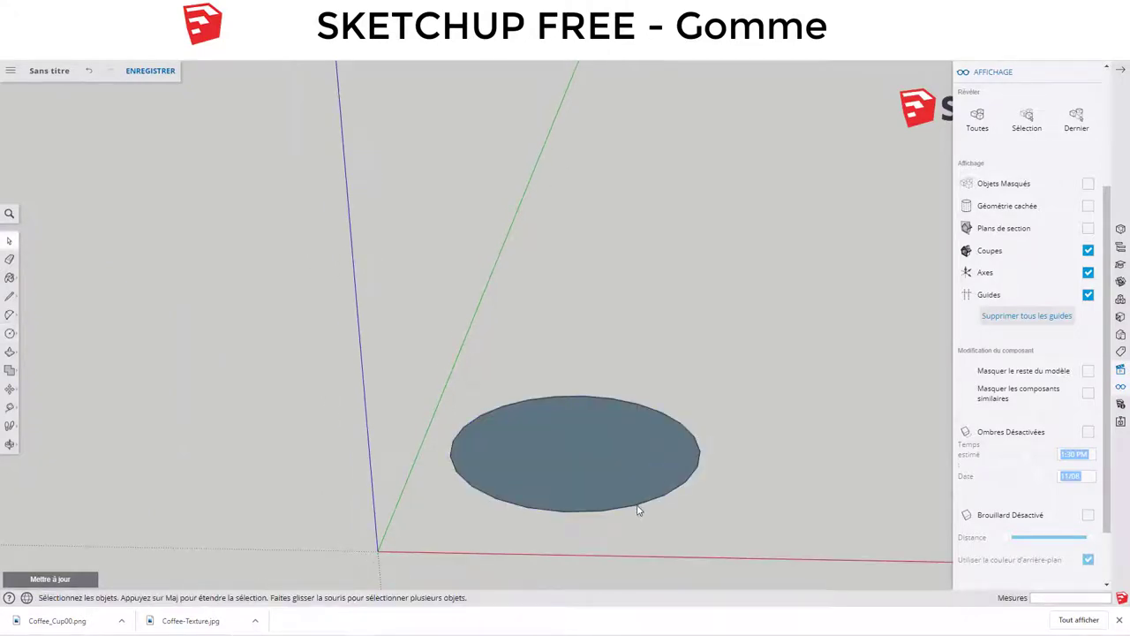
# Step: Change the circle's segment count from 24 to 48 in Entity Info
pyautogui.rightClick(637, 508)
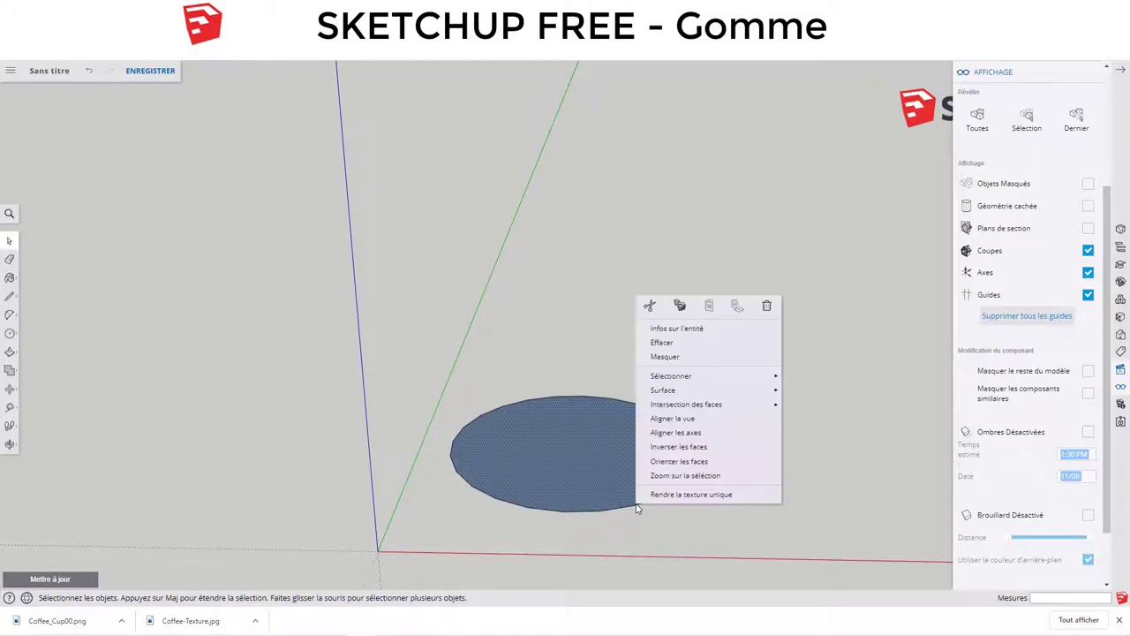
pyautogui.click(671, 327)
pyautogui.scroll(3, 945, 142)
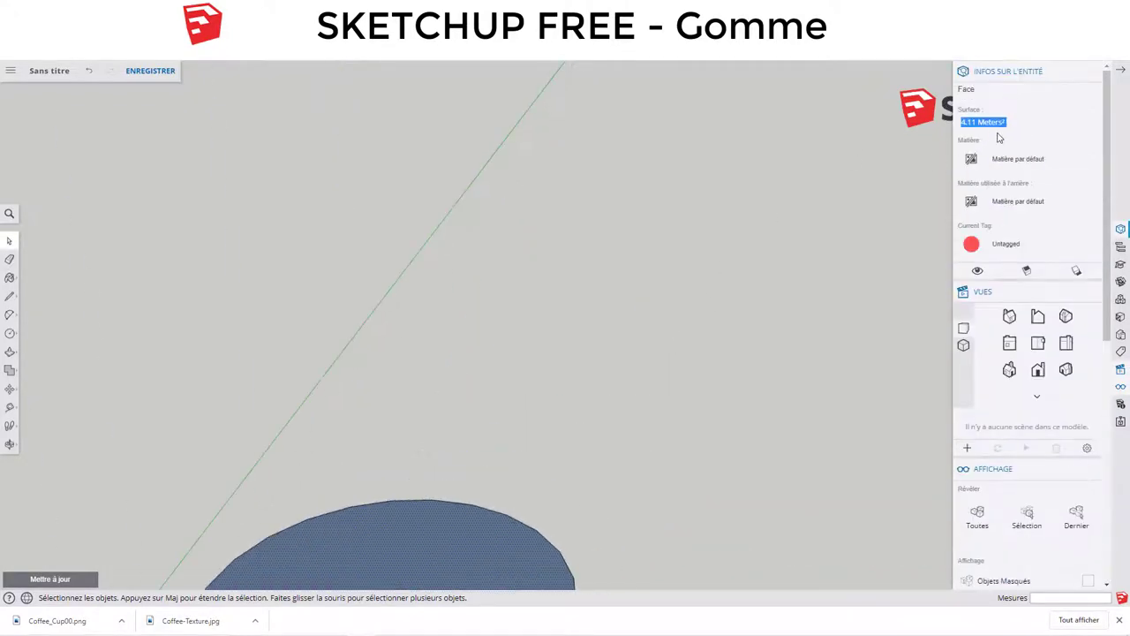
pyautogui.scroll(-5, 1015, 148)
pyautogui.scroll(-2, 806, 358)
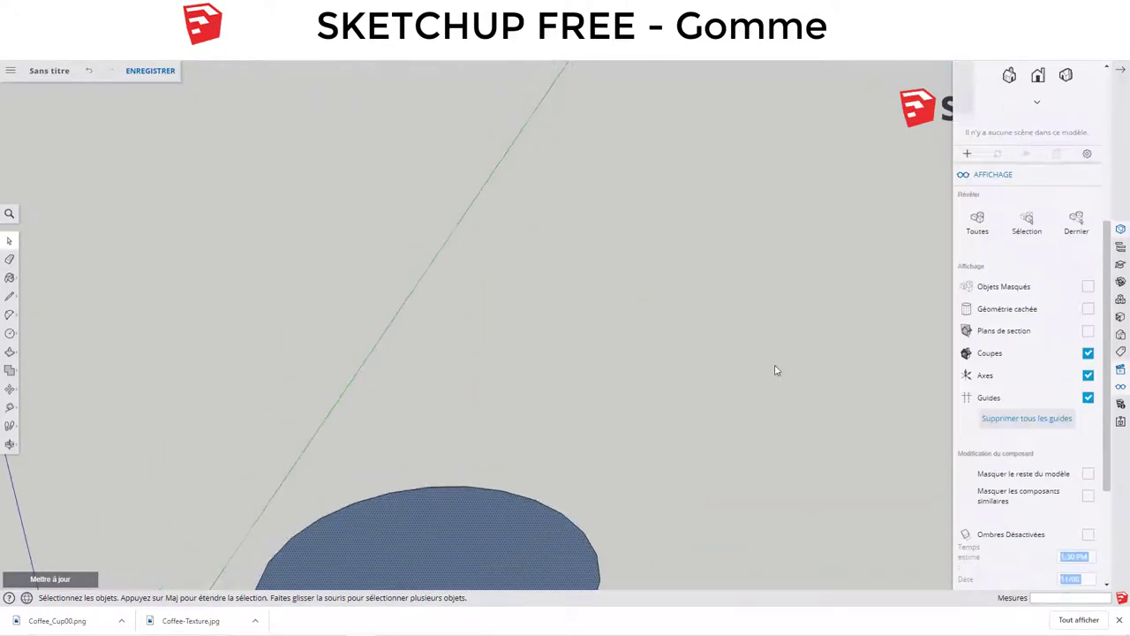
pyautogui.moveTo(777, 371); pyautogui.dragTo(680, 567, button='middle')
pyautogui.click(621, 554)
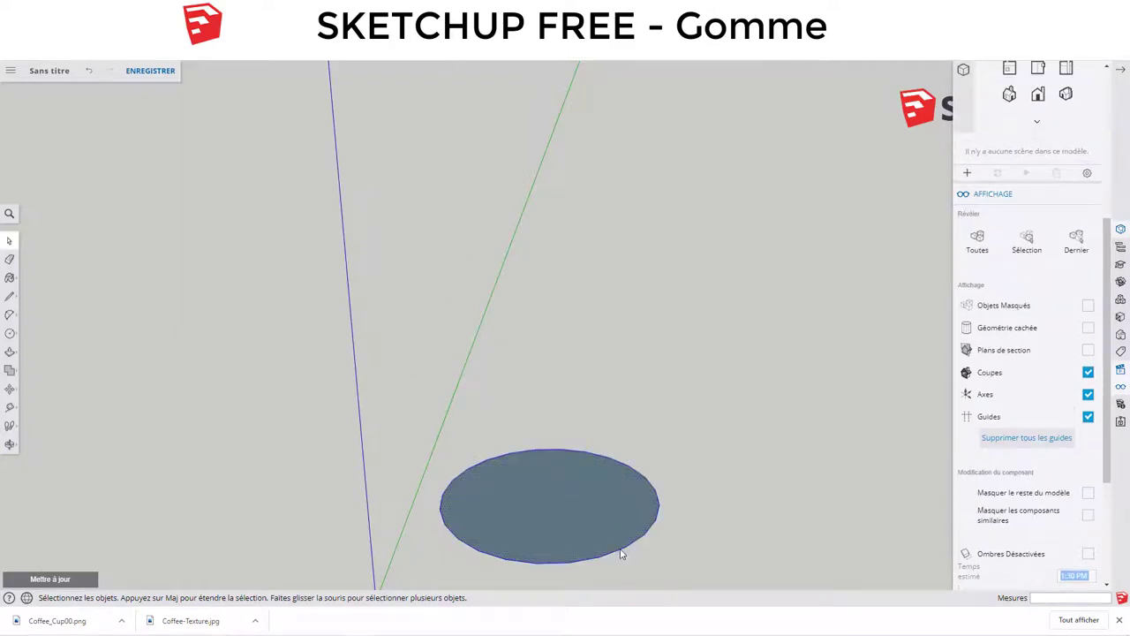
pyautogui.rightClick(621, 552)
pyautogui.click(670, 405)
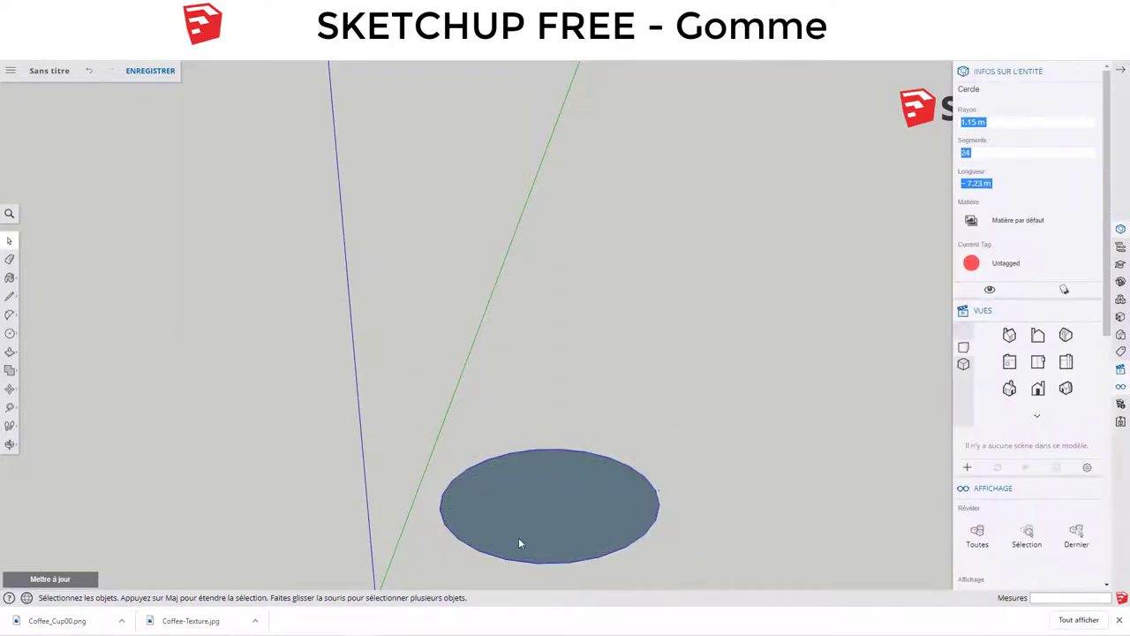
pyautogui.click(978, 155)
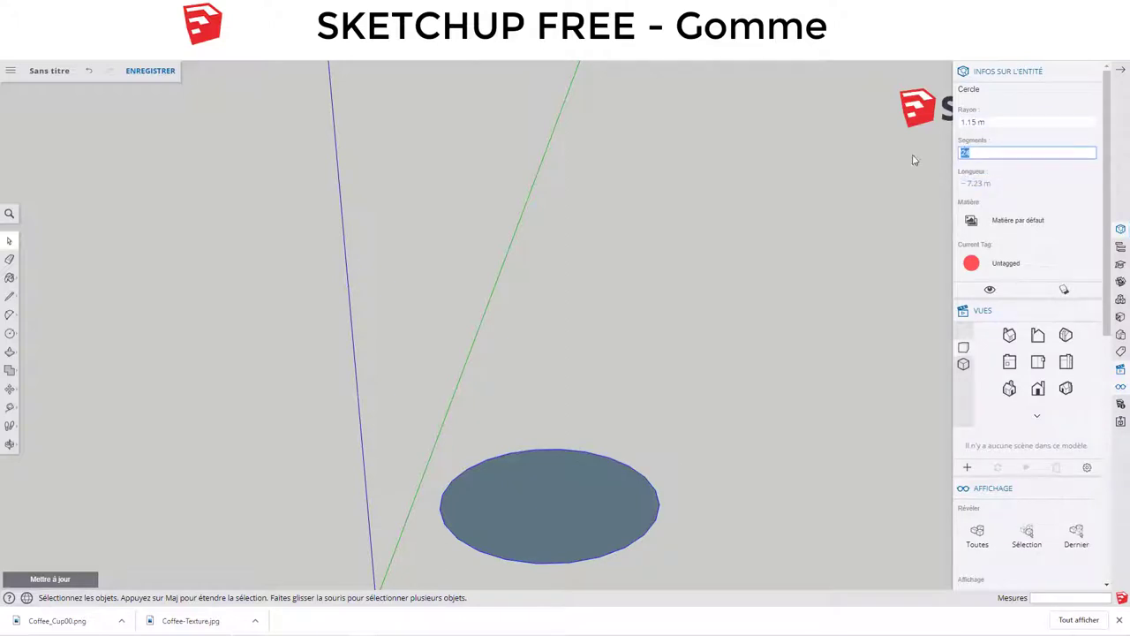
pyautogui.write('48')
pyautogui.press('Return')
pyautogui.click(1067, 335)
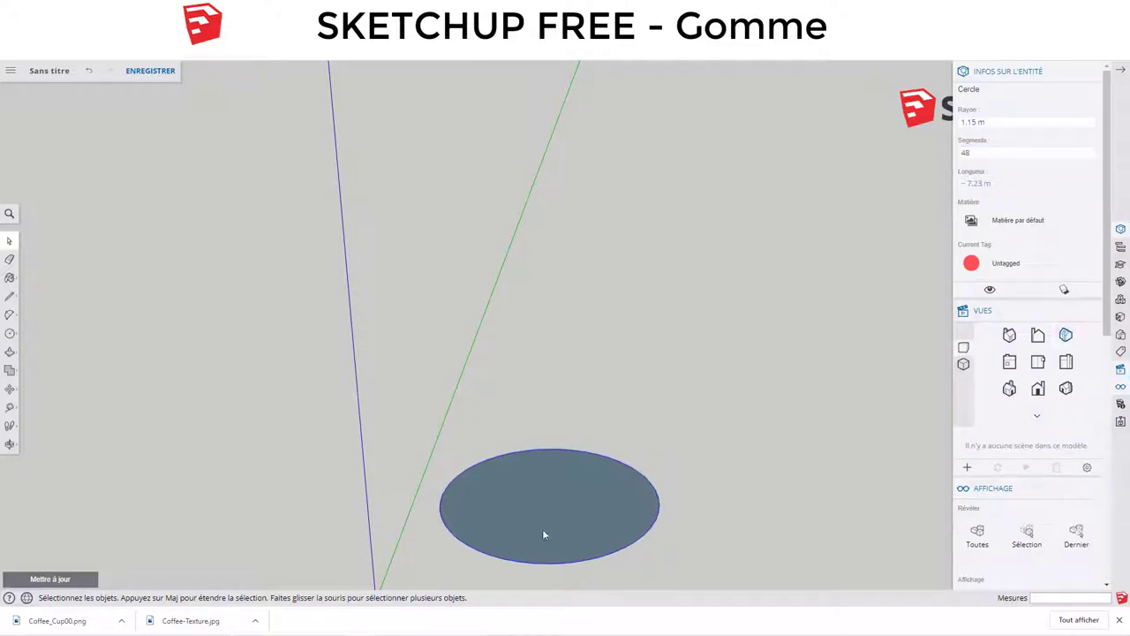
# Step: Push the circle up 0.05 m into a thin disc and zoom in on it
pyautogui.press('p')
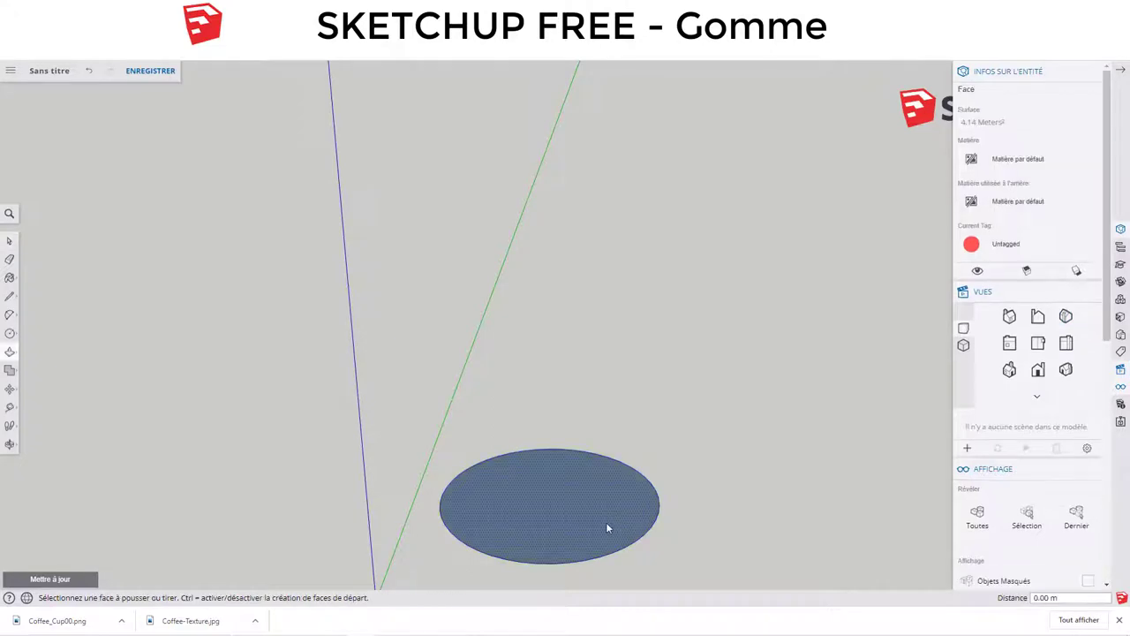
pyautogui.click(606, 522)
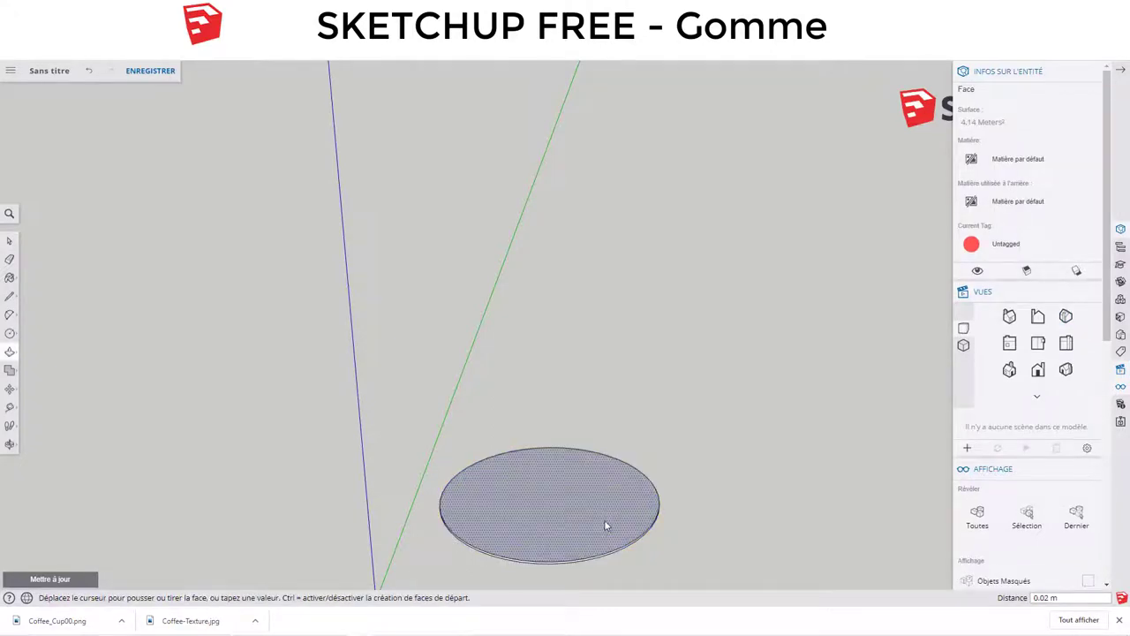
pyautogui.click(604, 522)
pyautogui.moveTo(604, 522); pyautogui.dragTo(622, 434, button='middle')
pyautogui.moveTo(625, 494)
pyautogui.mouseDown(button='middle')
pyautogui.moveTo(618, 381)
pyautogui.moveTo(656, 386)
pyautogui.moveTo(656, 415)
pyautogui.mouseUp(button='middle')
pyautogui.scroll(2, 653, 413)
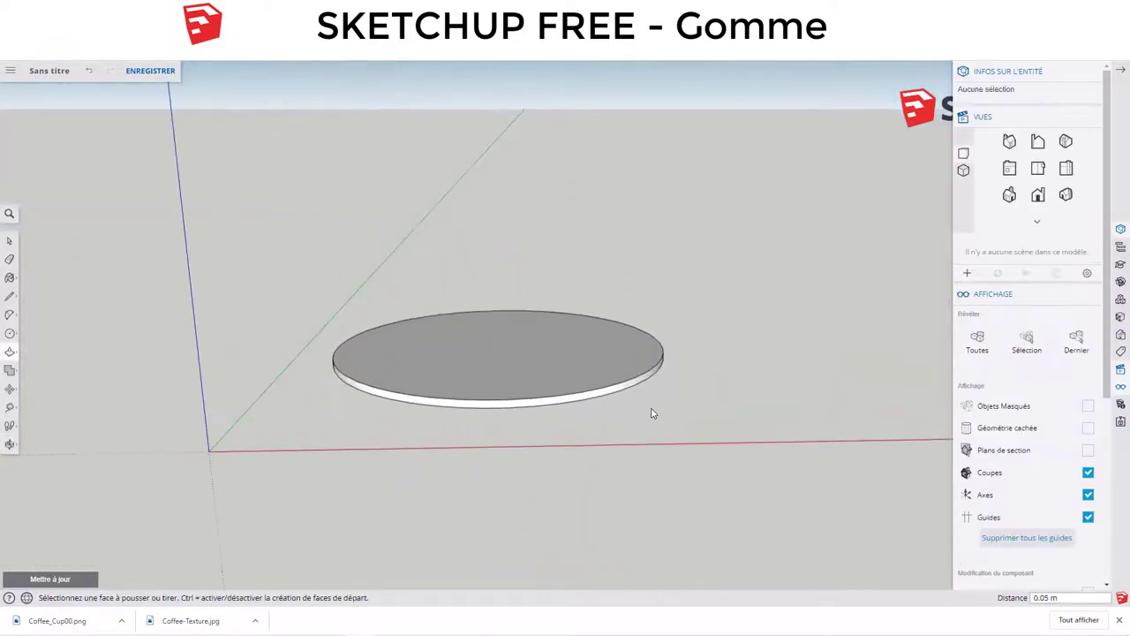
pyautogui.moveTo(593, 333); pyautogui.dragTo(607, 335, button='middle')
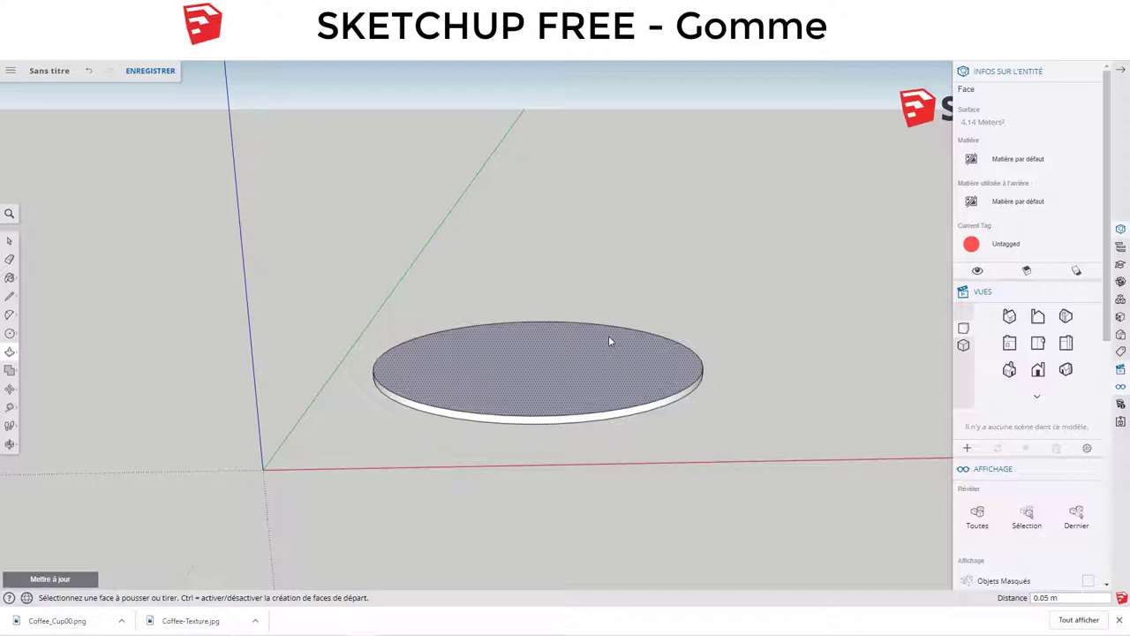
pyautogui.scroll(-2, 609, 335)
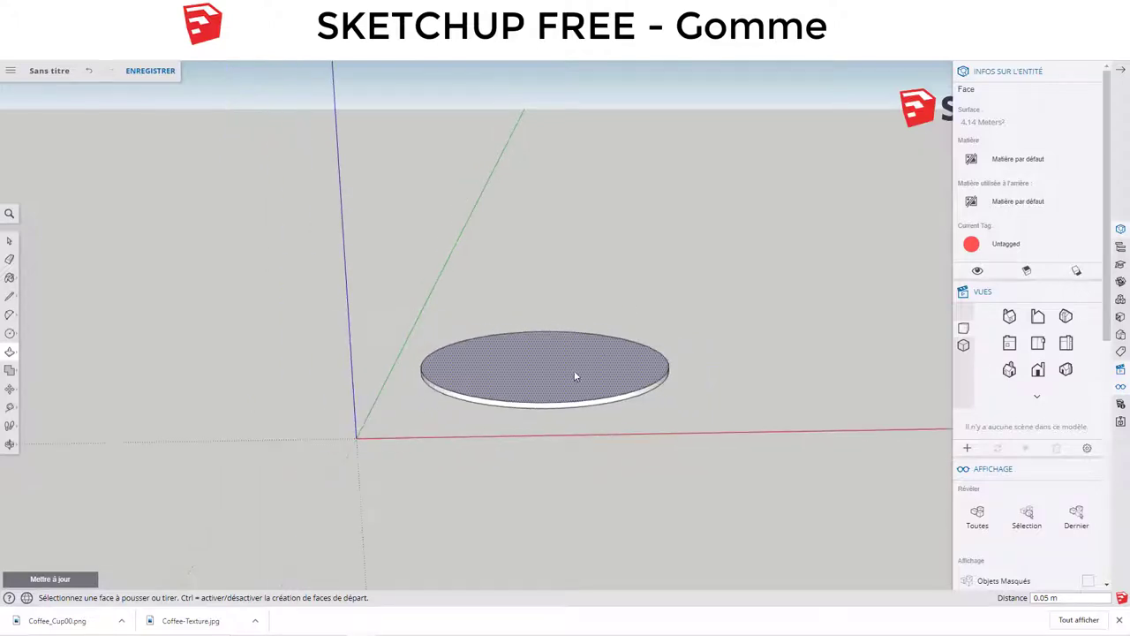
pyautogui.moveTo(579, 370); pyautogui.dragTo(580, 328, button='middle')
pyautogui.scroll(3, 479, 202)
pyautogui.press('space')
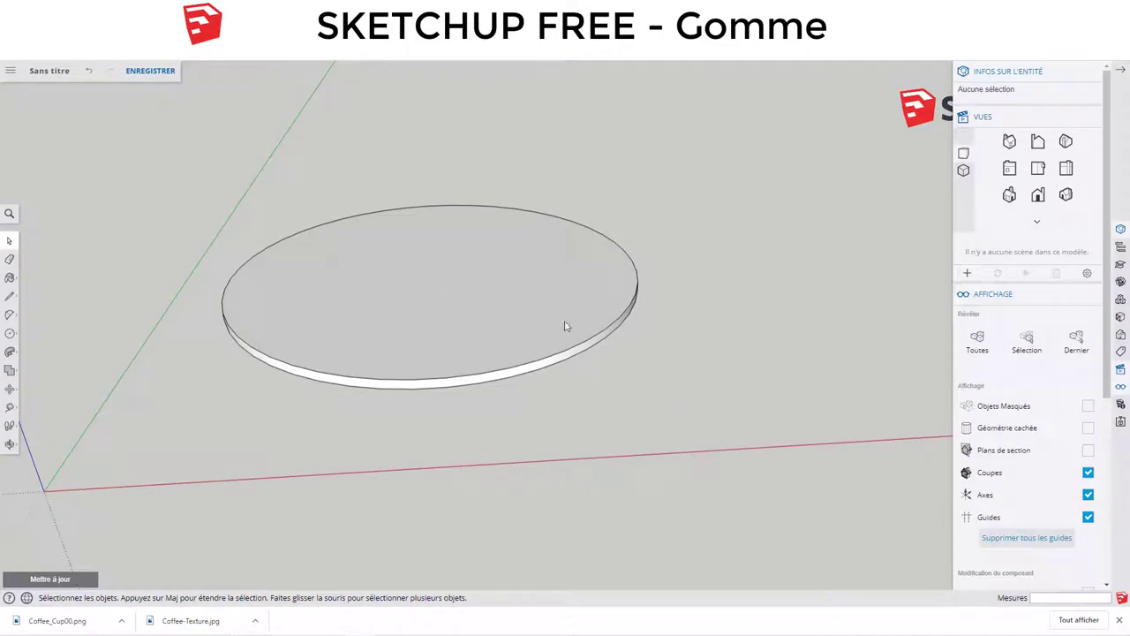
pyautogui.press('l')
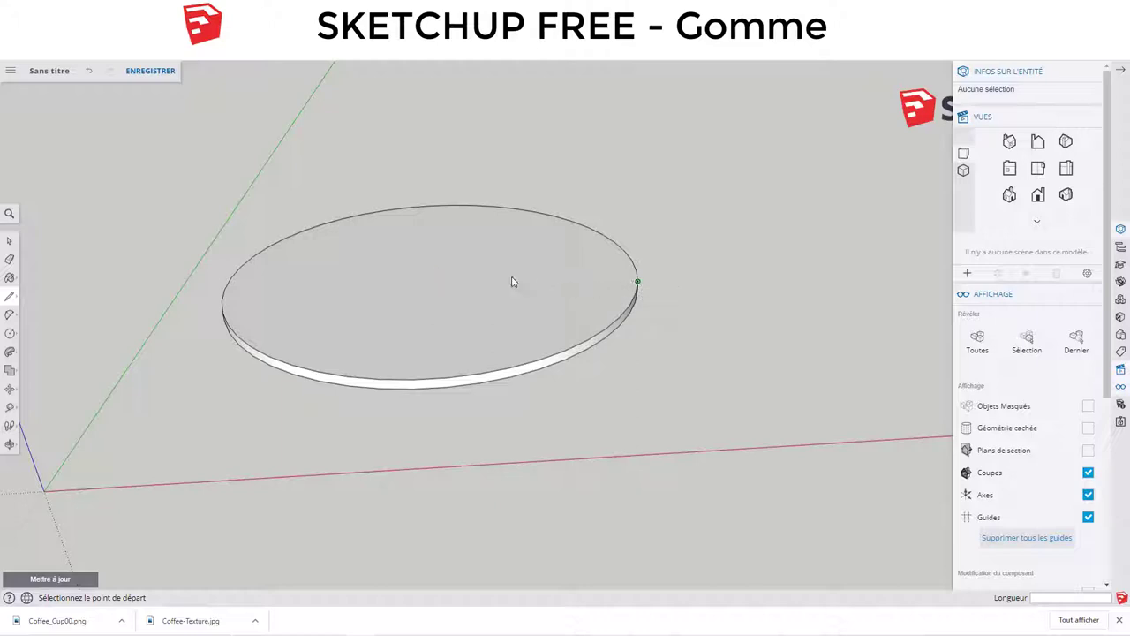
# Step: Draw lines from the disc centre past the rim, straight up, along red, and back
pyautogui.click(436, 275)
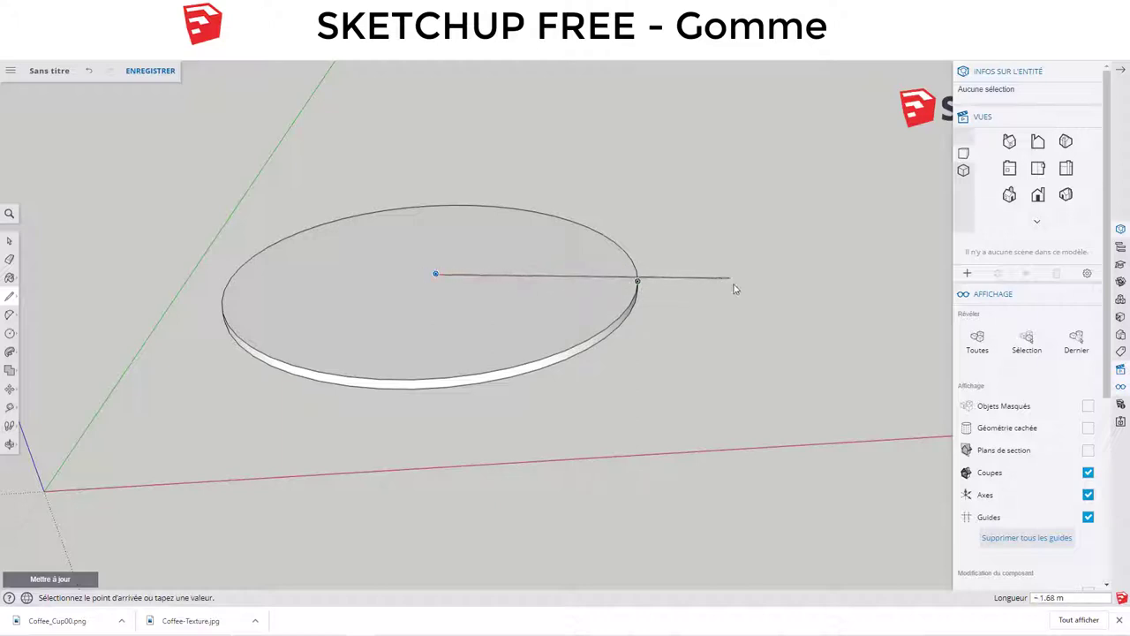
pyautogui.moveTo(747, 285)
pyautogui.mouseDown(button='middle')
pyautogui.moveTo(572, 240)
pyautogui.moveTo(648, 309)
pyautogui.moveTo(750, 257)
pyautogui.mouseUp(button='middle')
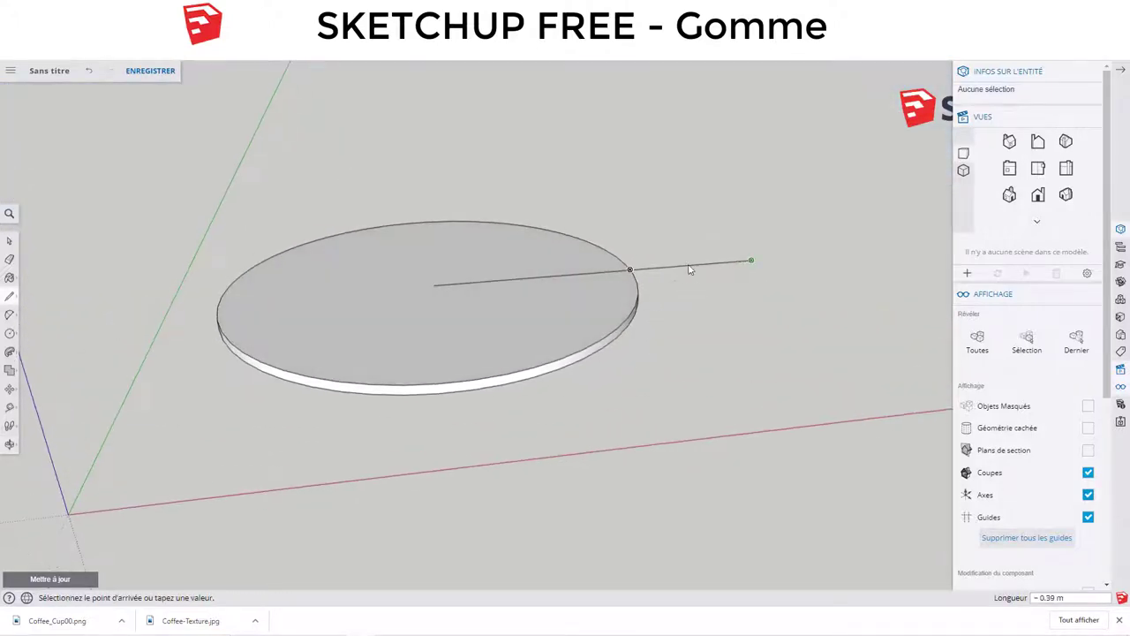
pyautogui.click(751, 260)
pyautogui.click(768, 96)
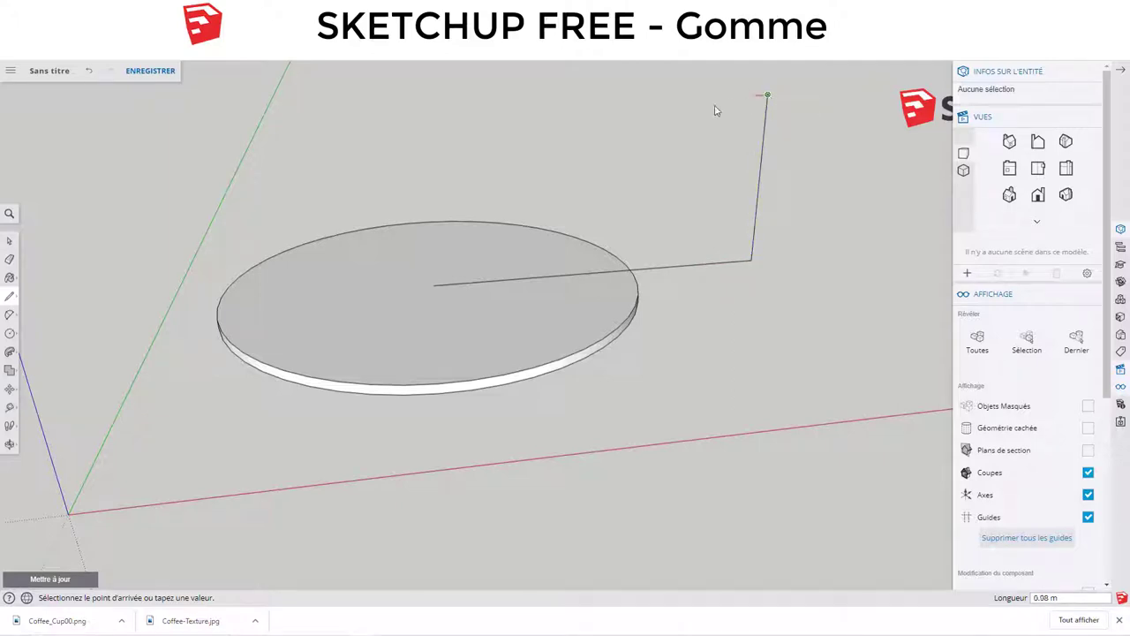
pyautogui.click(434, 109)
pyautogui.click(435, 284)
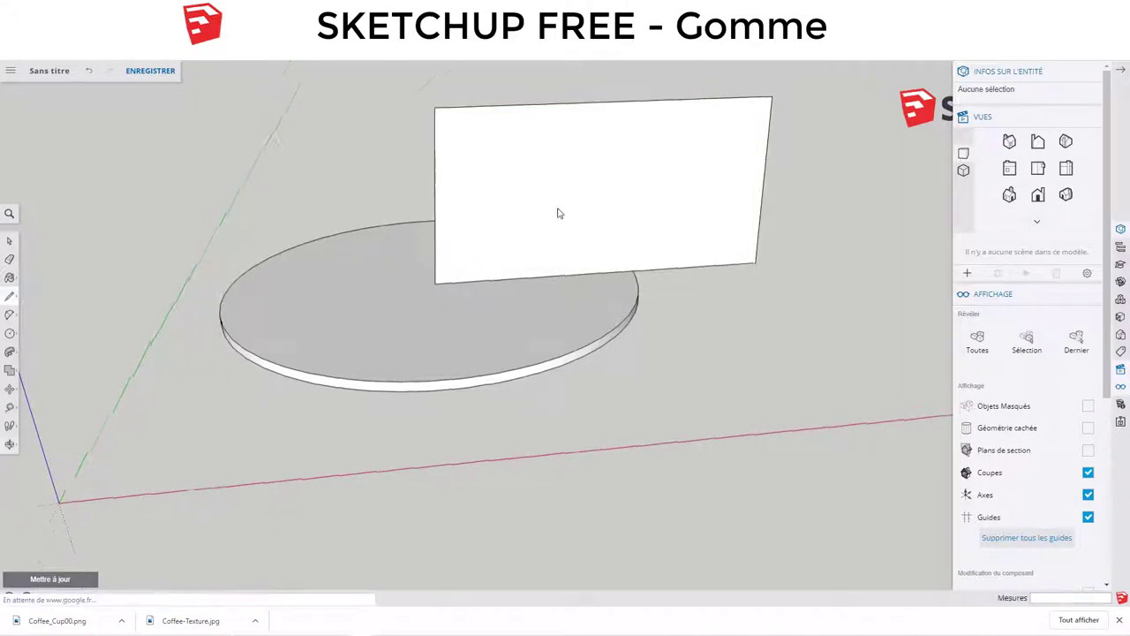
pyautogui.moveTo(557, 213)
pyautogui.mouseDown(button='middle')
pyautogui.moveTo(504, 182)
pyautogui.moveTo(583, 172)
pyautogui.mouseUp(button='middle')
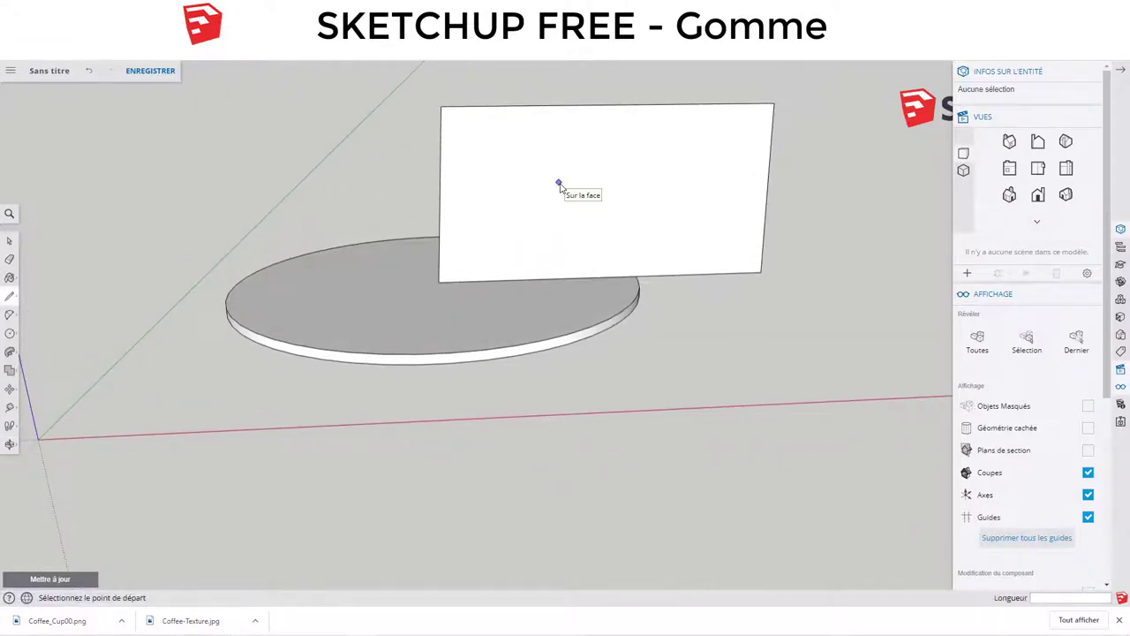
# Step: Undo the top and closing edges, then redraw them to close the upright rectangle
pyautogui.hotkey('ctrl', 'z')
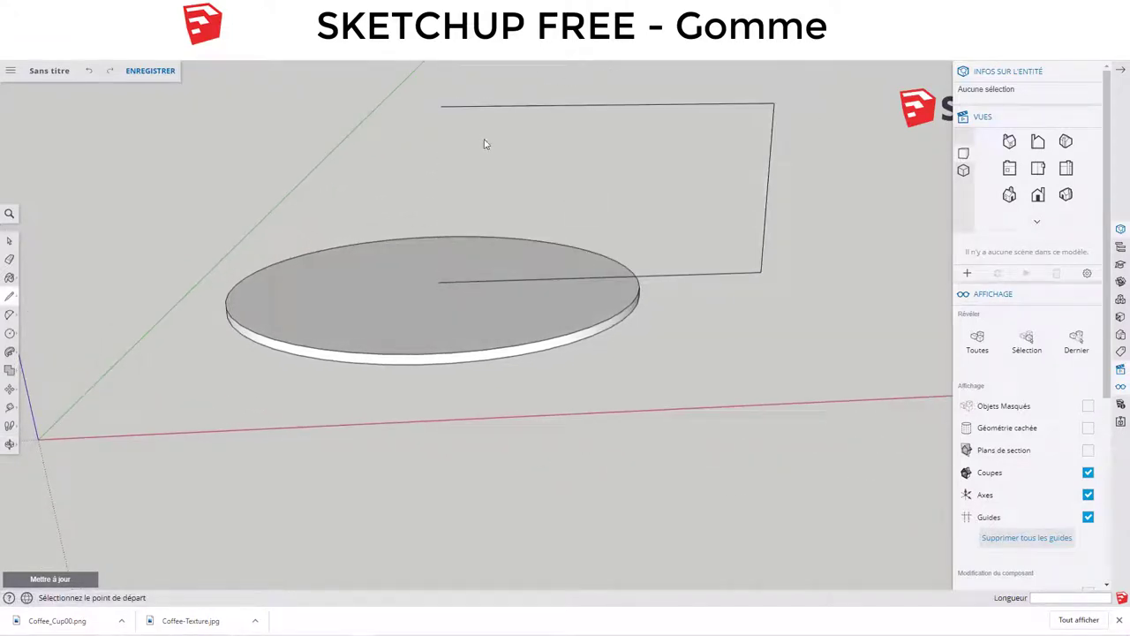
pyautogui.hotkey('ctrl', 'z')
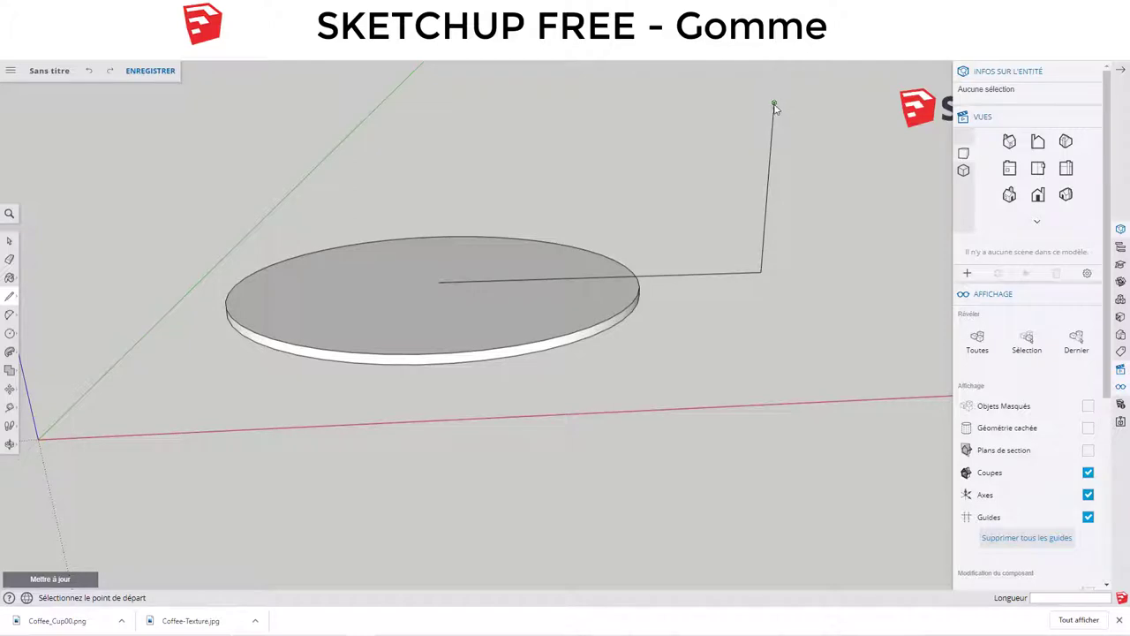
pyautogui.click(774, 103)
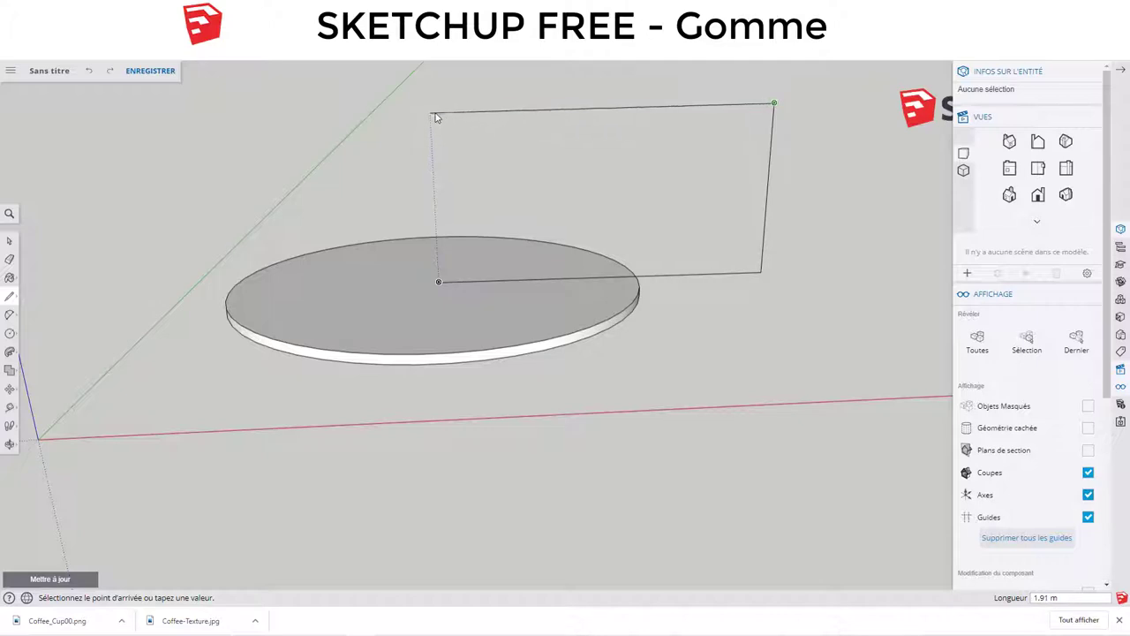
pyautogui.click(430, 107)
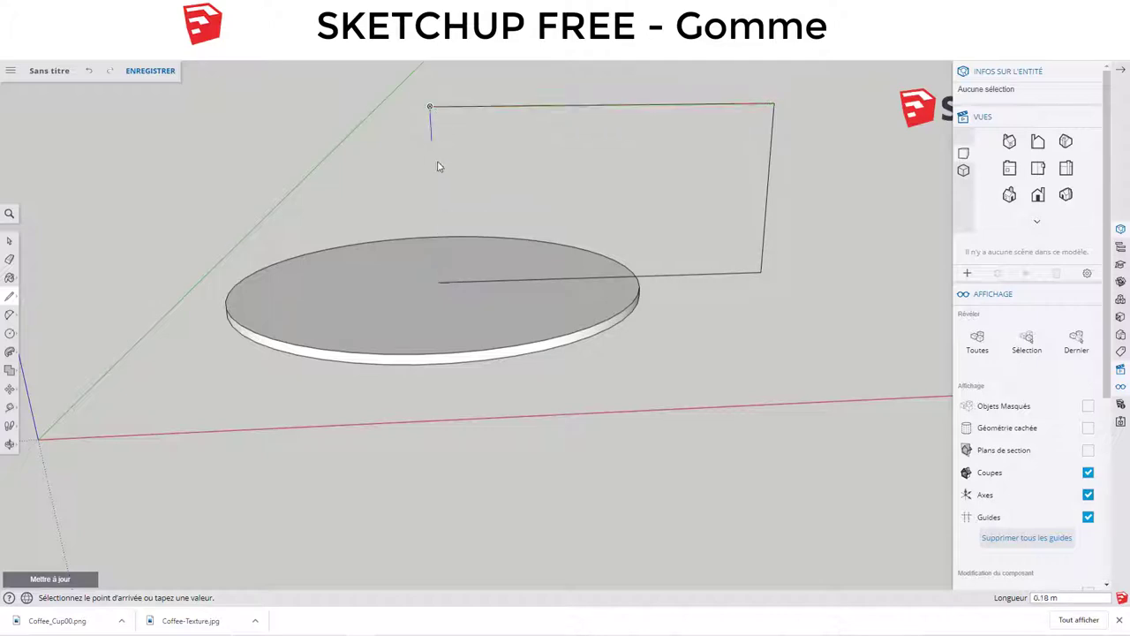
pyautogui.click(438, 283)
pyautogui.scroll(3, 668, 253)
pyautogui.scroll(2, 643, 293)
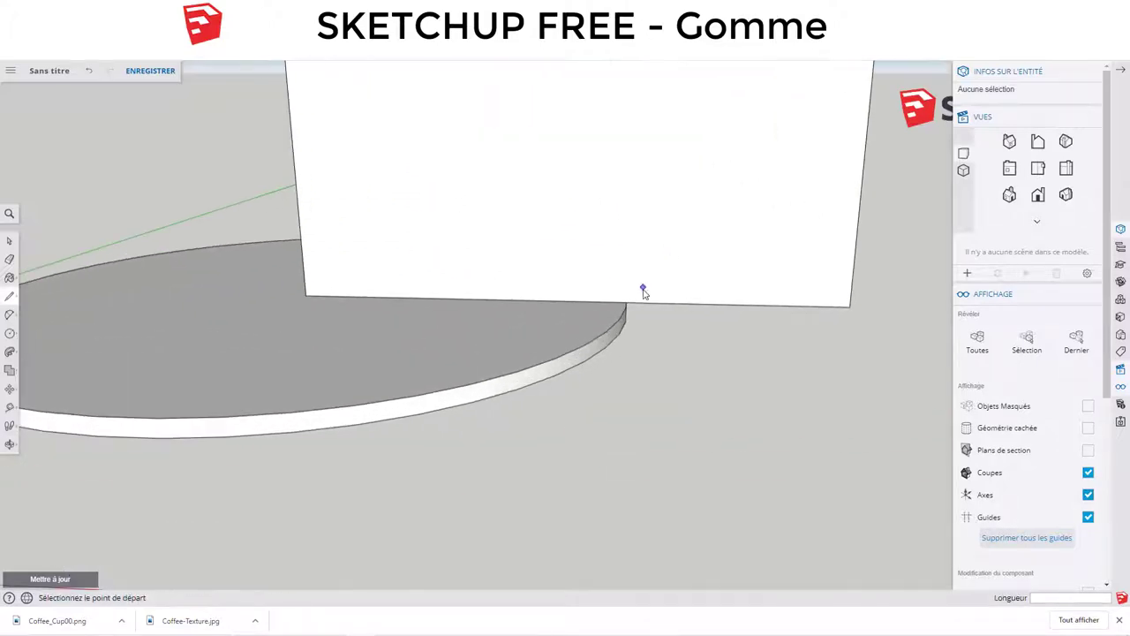
# Step: Draw a bulging arc from the rim point to the face's top-right corner
pyautogui.press('a')
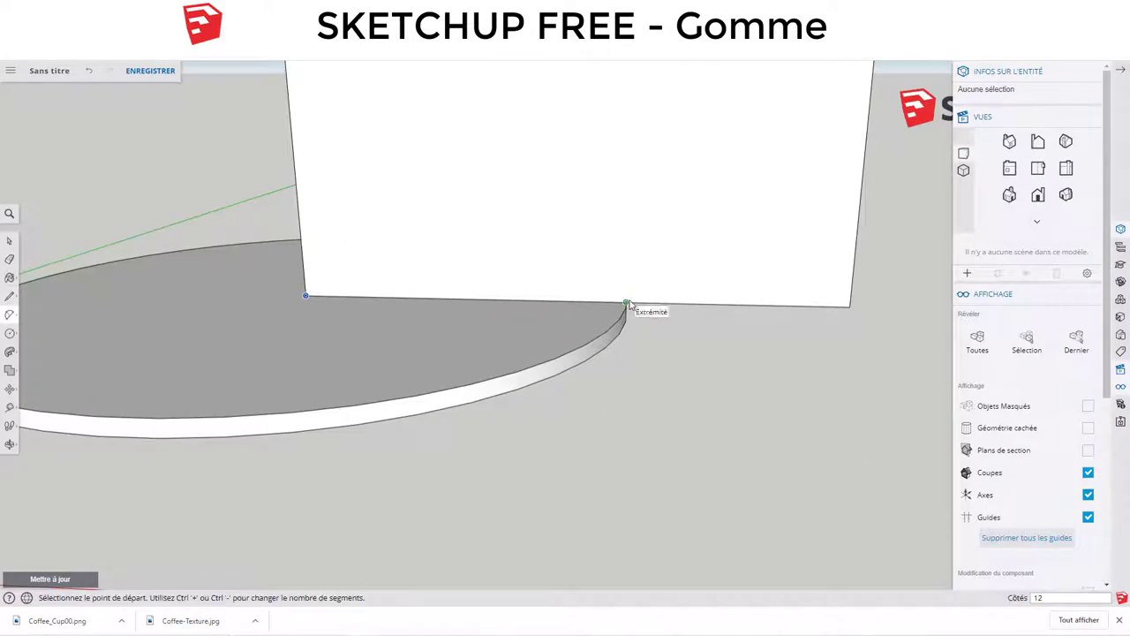
pyautogui.scroll(-3, 626, 303)
pyautogui.click(626, 302)
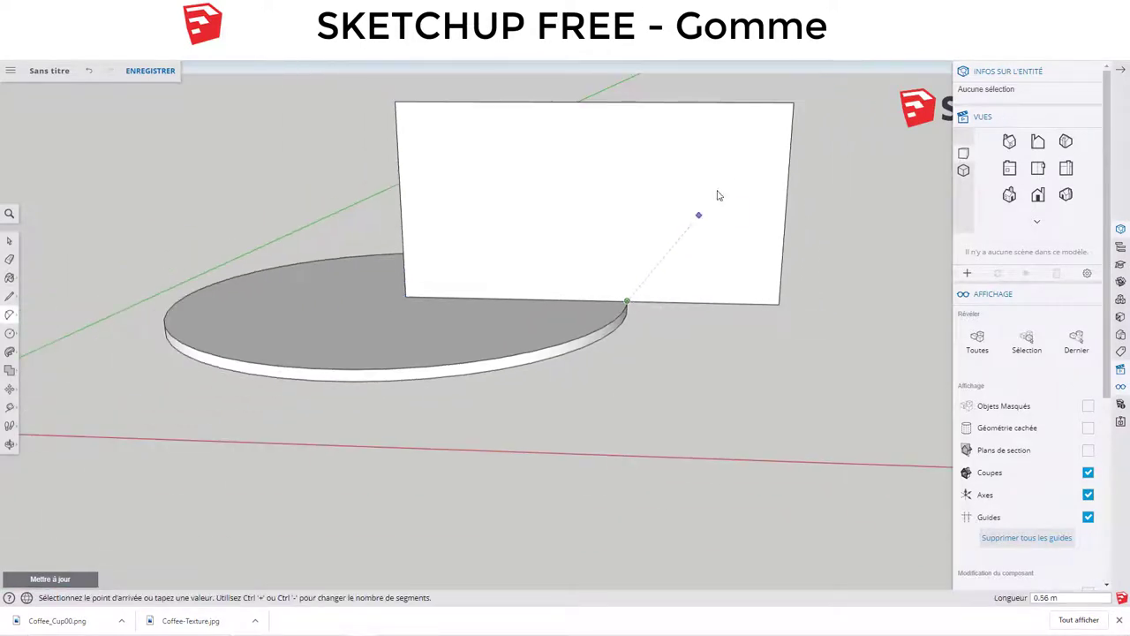
pyautogui.click(794, 103)
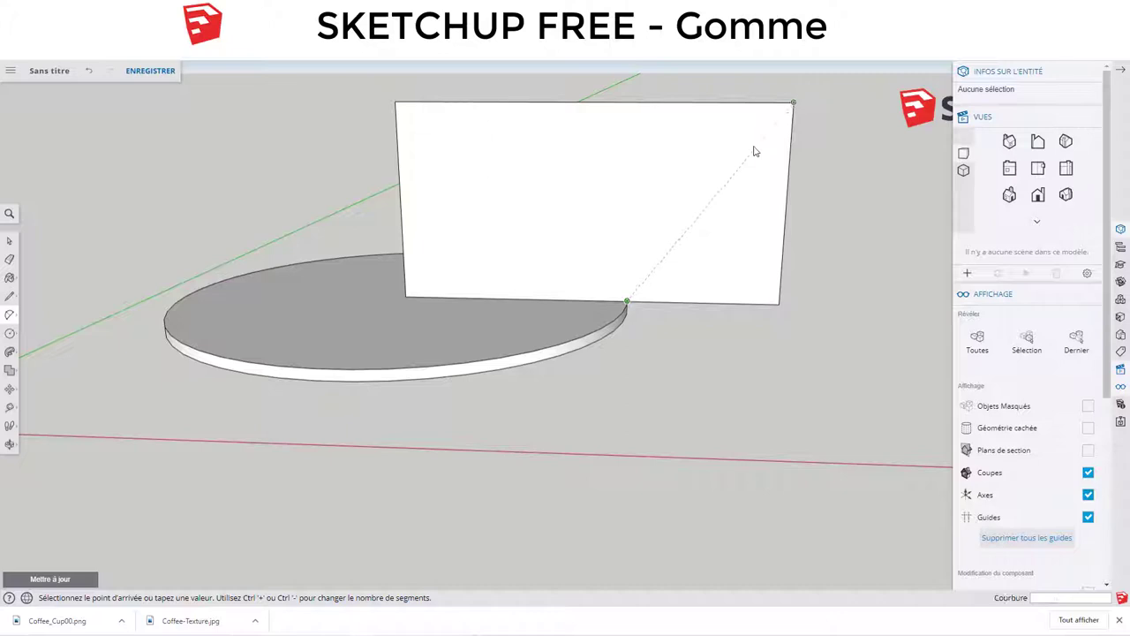
pyautogui.click(753, 204)
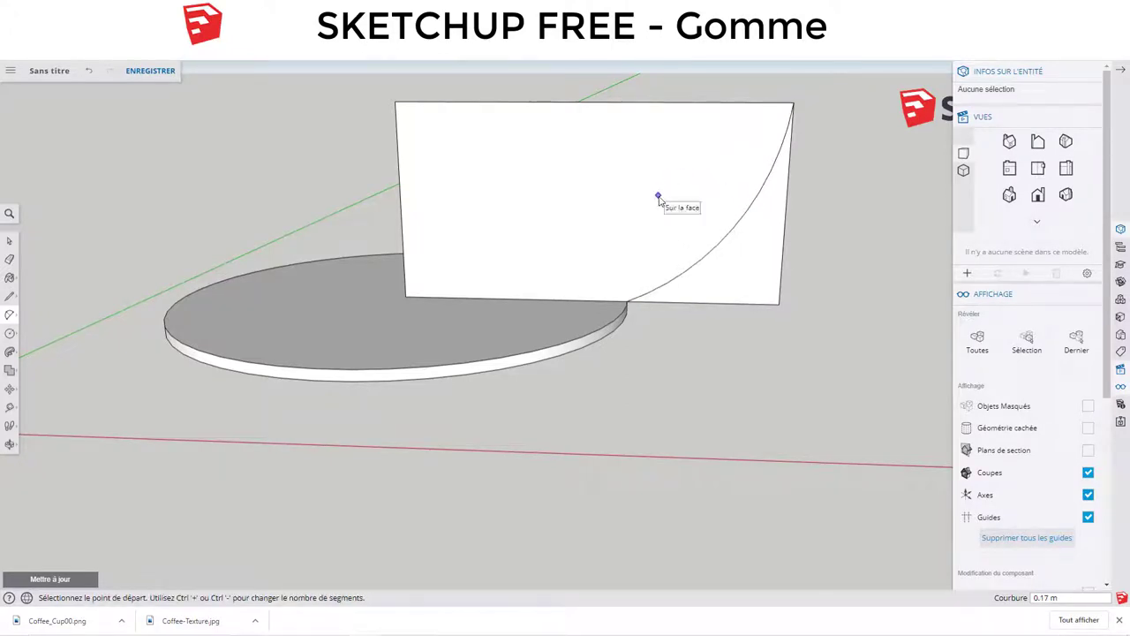
# Step: Offset the curved cup profile inward to form a wall band
pyautogui.press('f')
pyautogui.click(704, 249)
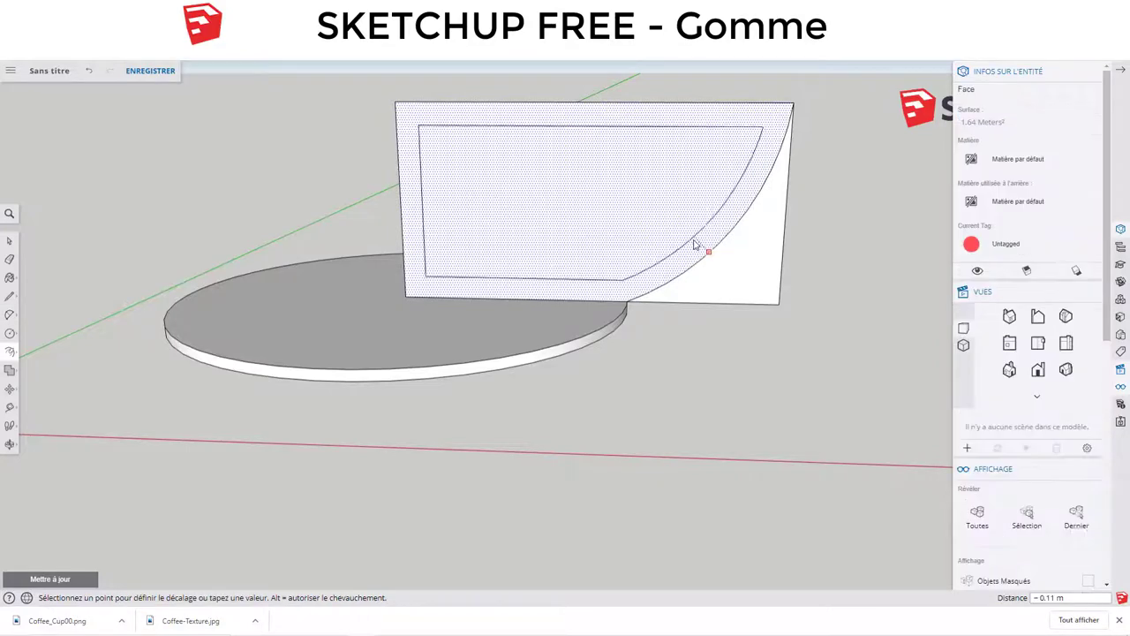
pyautogui.click(698, 246)
pyautogui.scroll(3, 782, 115)
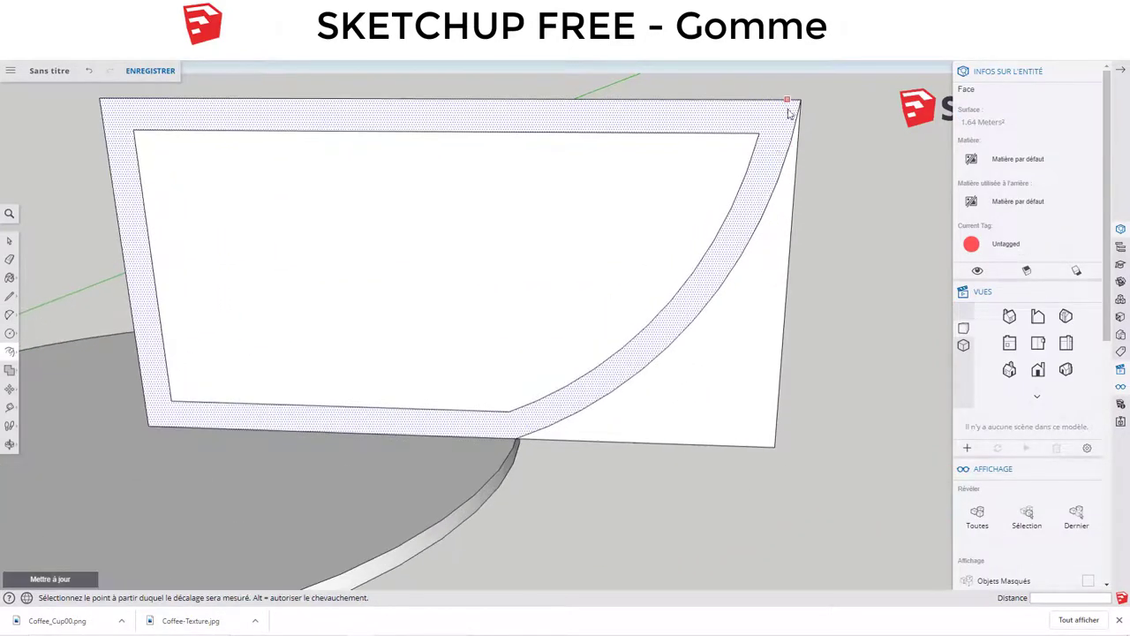
pyautogui.press('Escape')
pyautogui.click(746, 134)
# Step: Add a line at the top-right corner and erase the band's outer top edge
pyautogui.press('l')
pyautogui.click(758, 132)
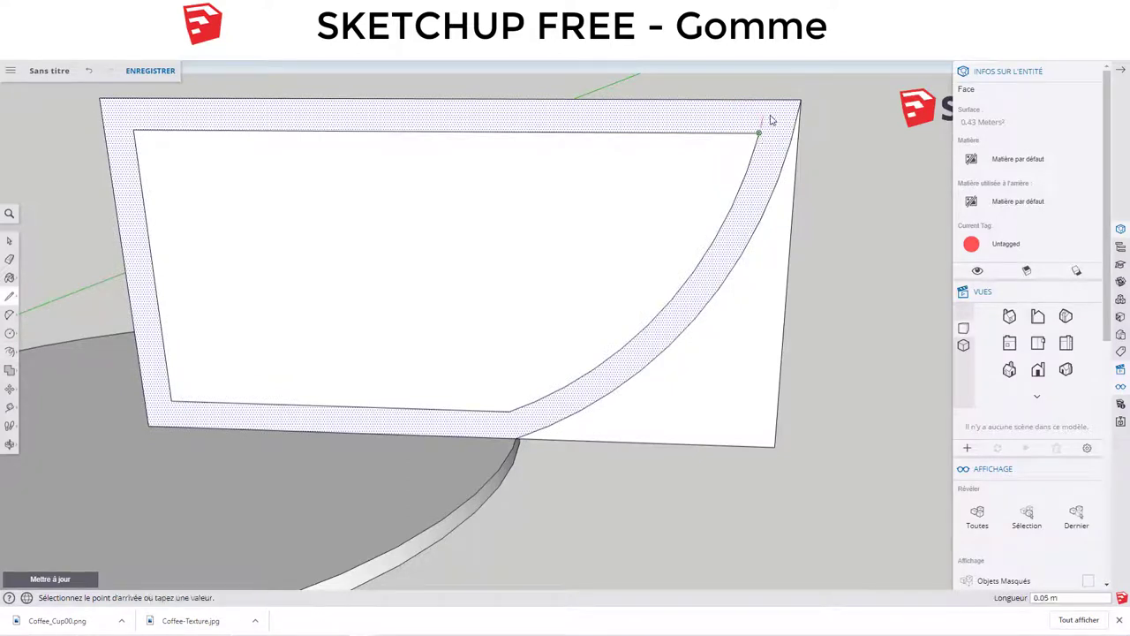
pyautogui.scroll(1, 775, 105)
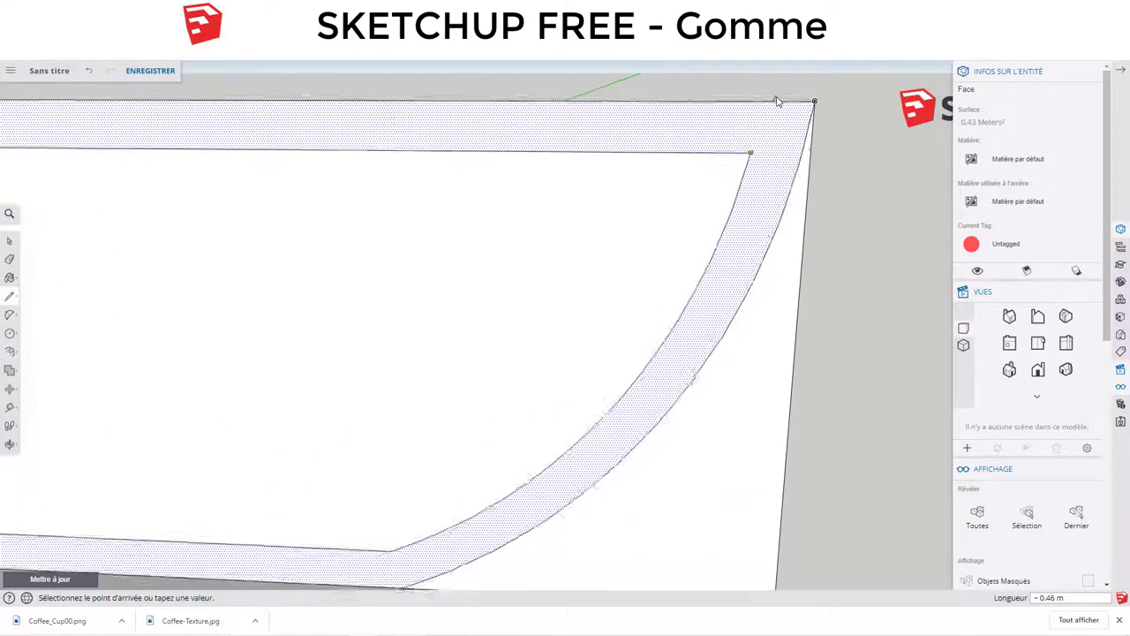
pyautogui.scroll(1, 774, 105)
pyautogui.click(771, 105)
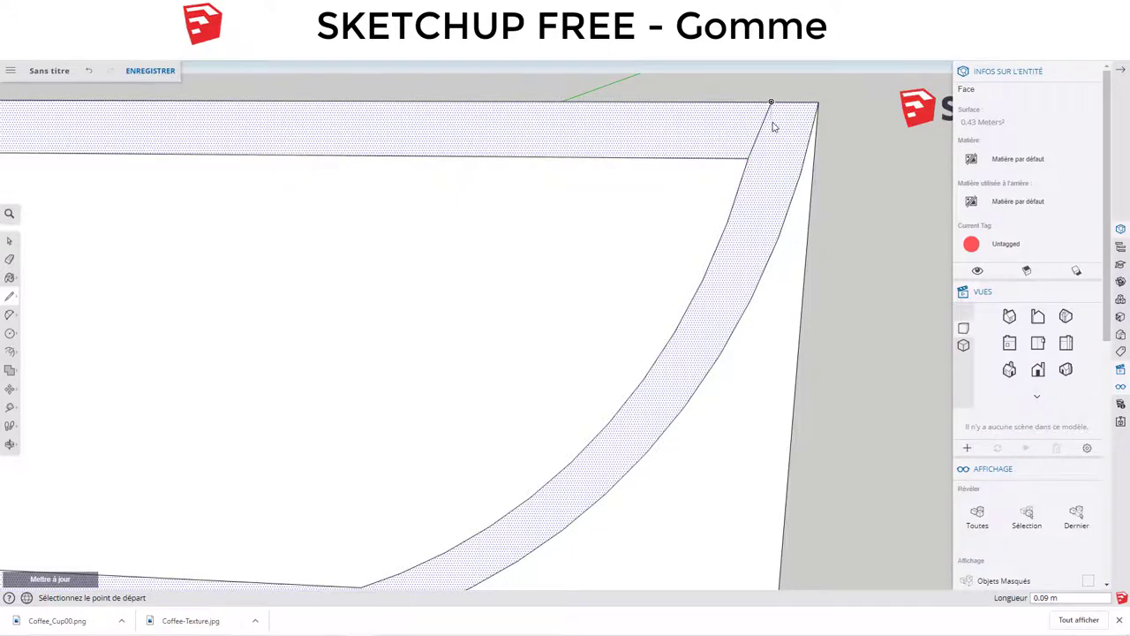
pyautogui.scroll(-2, 775, 115)
pyautogui.scroll(-1, 775, 124)
pyautogui.press('e')
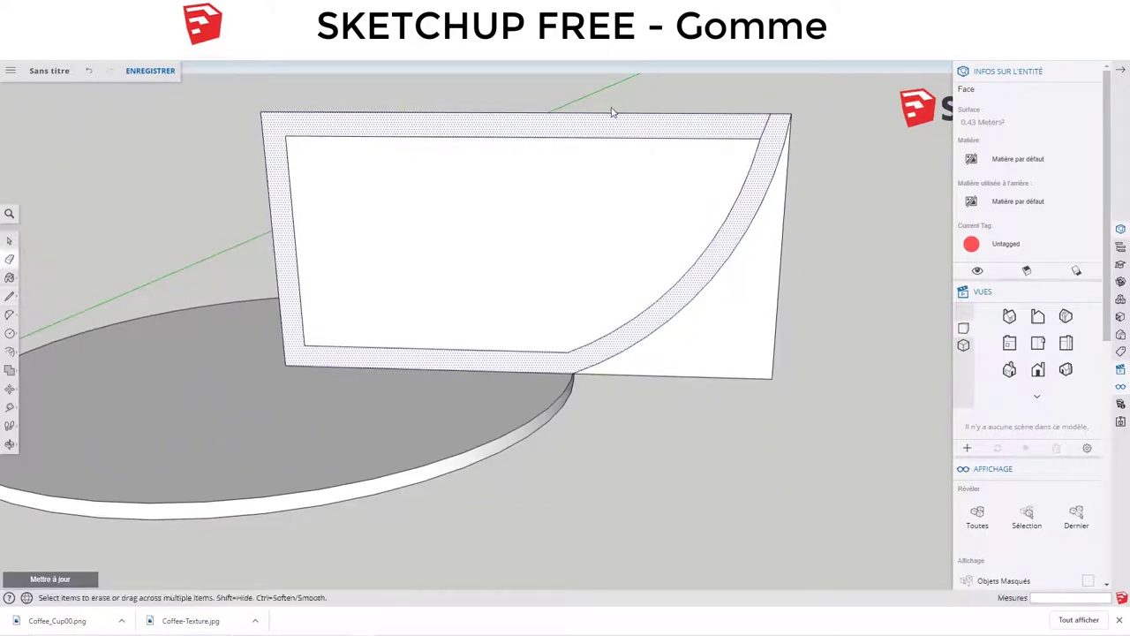
pyautogui.click(626, 115)
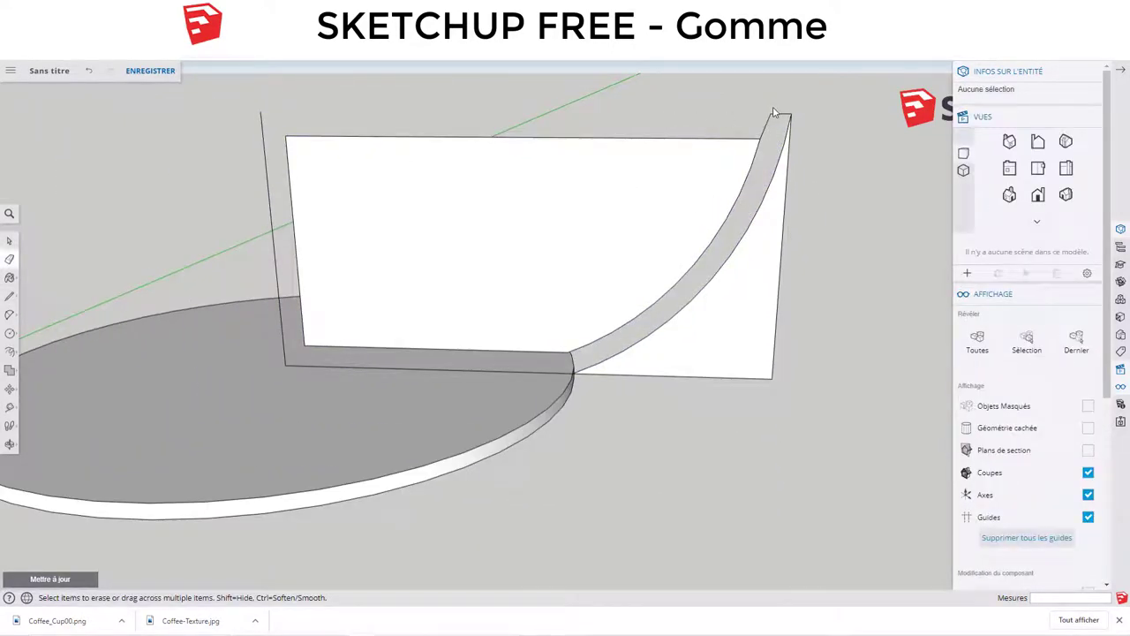
# Step: Erase the edge splitting the curved strip and the panel's right edge, undoing a stray top-edge erase
pyautogui.click(777, 133)
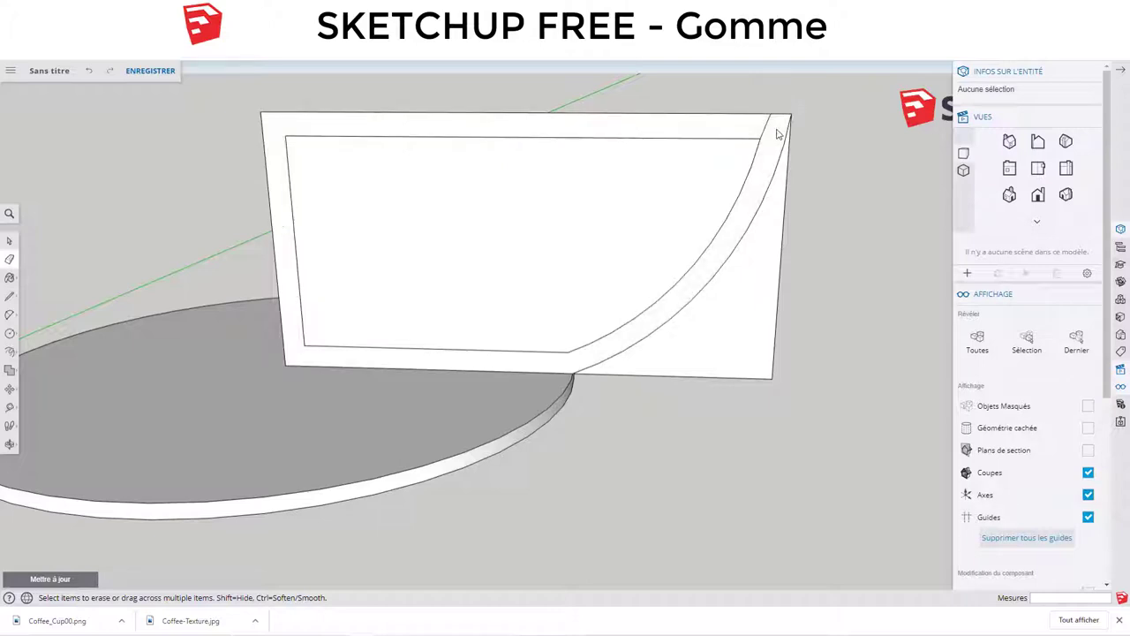
pyautogui.scroll(1, 786, 150)
pyautogui.scroll(1, 789, 150)
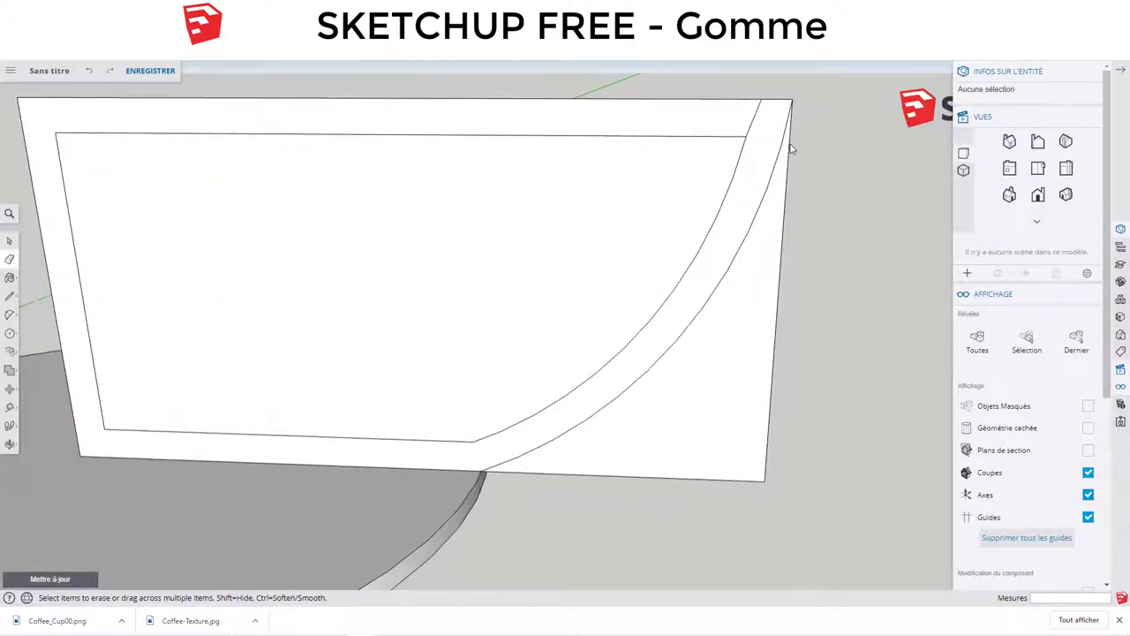
pyautogui.scroll(1, 791, 148)
pyautogui.scroll(-1, 791, 150)
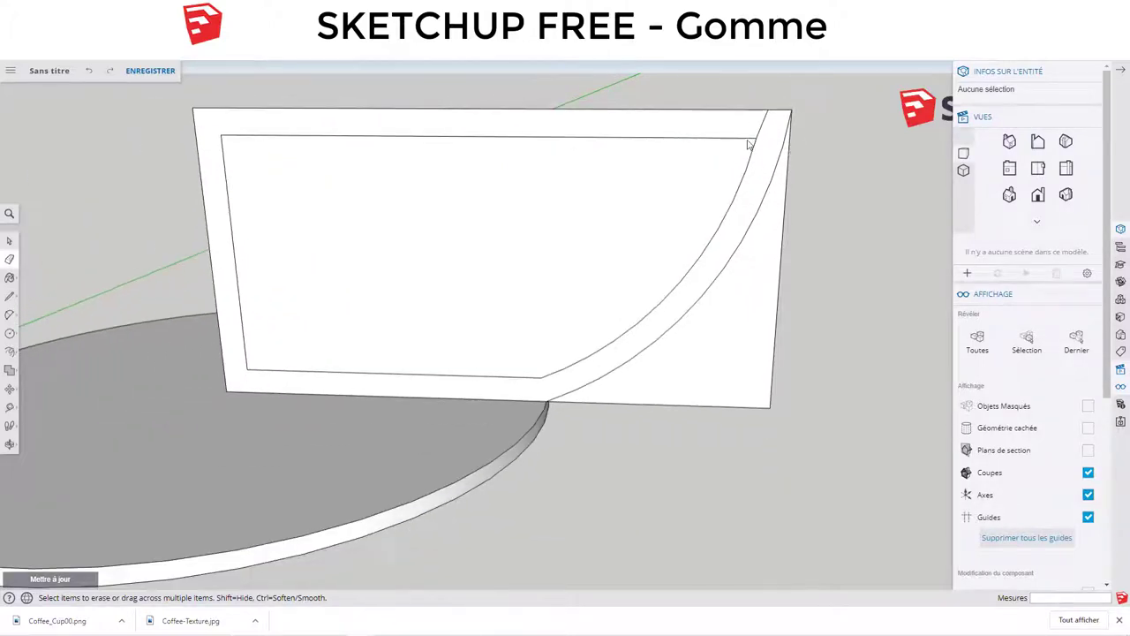
pyautogui.moveTo(775, 286); pyautogui.dragTo(768, 419)
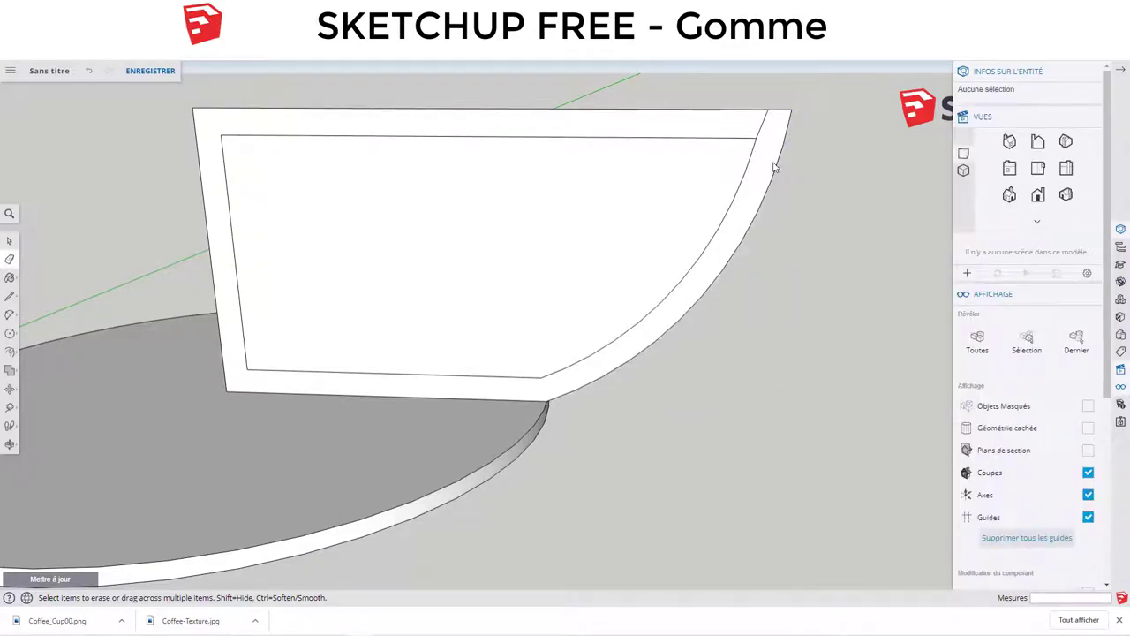
pyautogui.moveTo(722, 112); pyautogui.dragTo(705, 148)
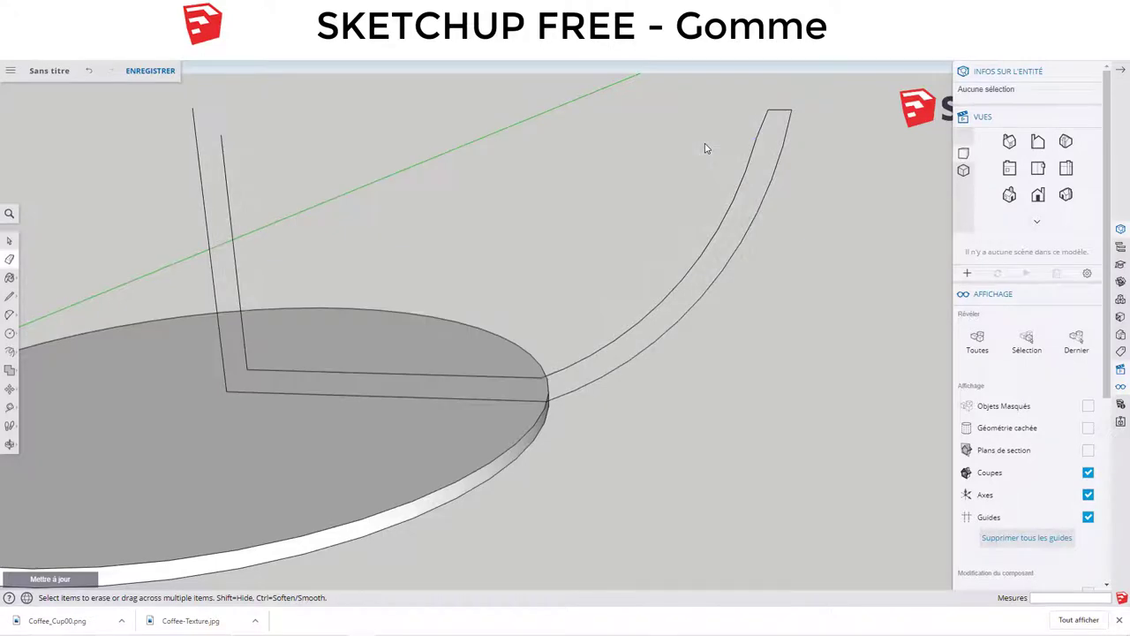
pyautogui.hotkey('ctrl', 'z')
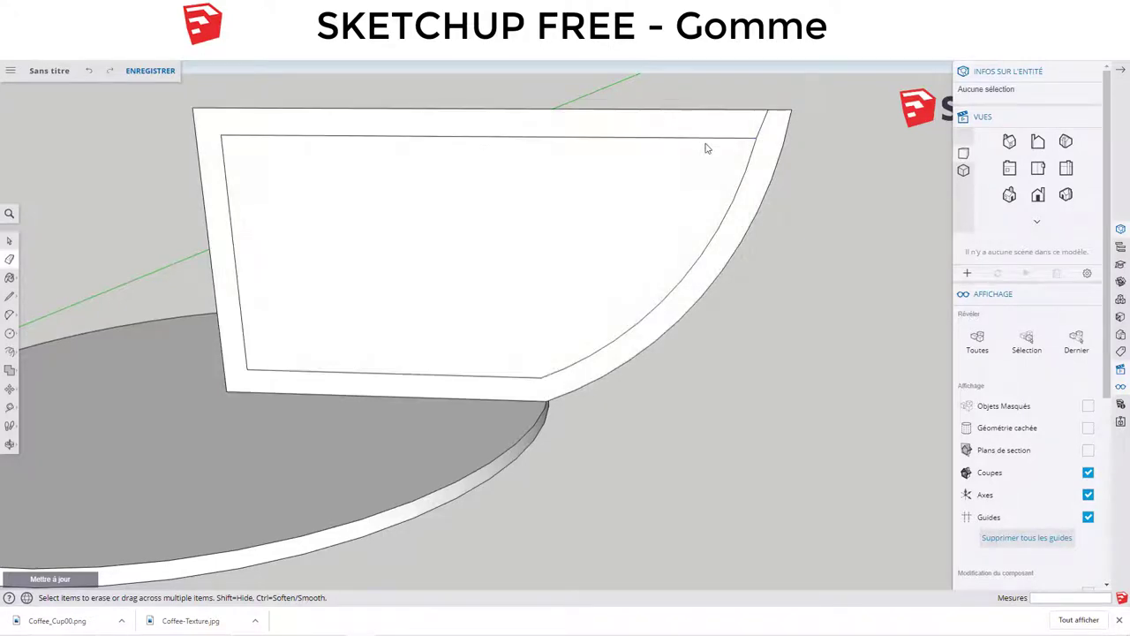
# Step: Draw a short line at the inner top-left corner, then erase the top rim and inner top edges
pyautogui.press('l')
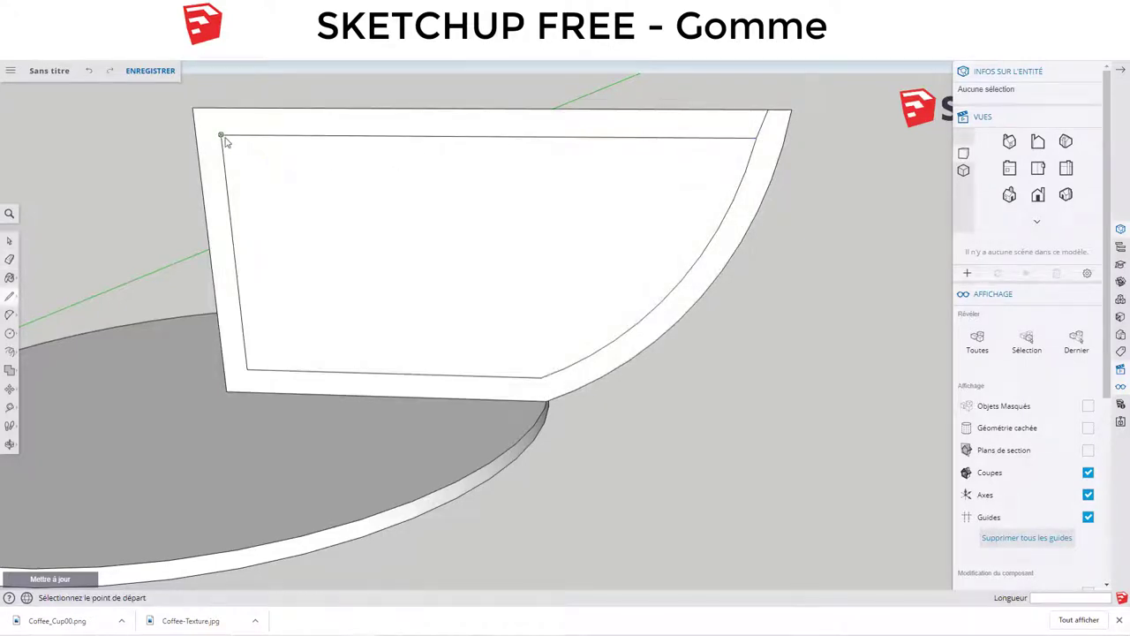
pyautogui.click(221, 135)
pyautogui.click(196, 135)
pyautogui.press('space')
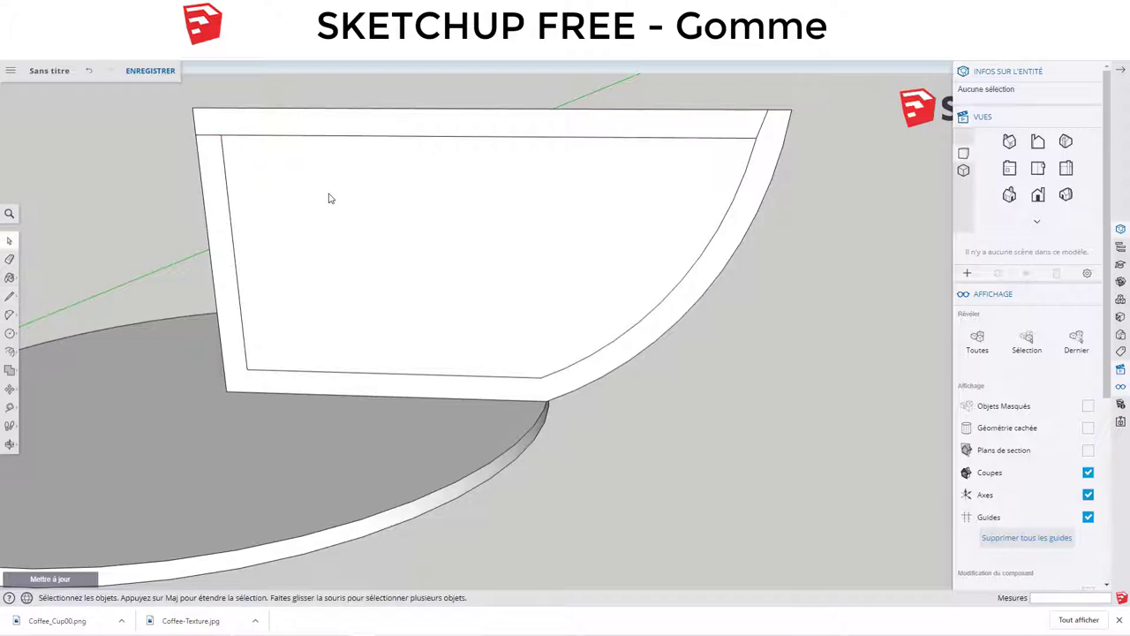
pyautogui.press('e')
pyautogui.click(726, 116)
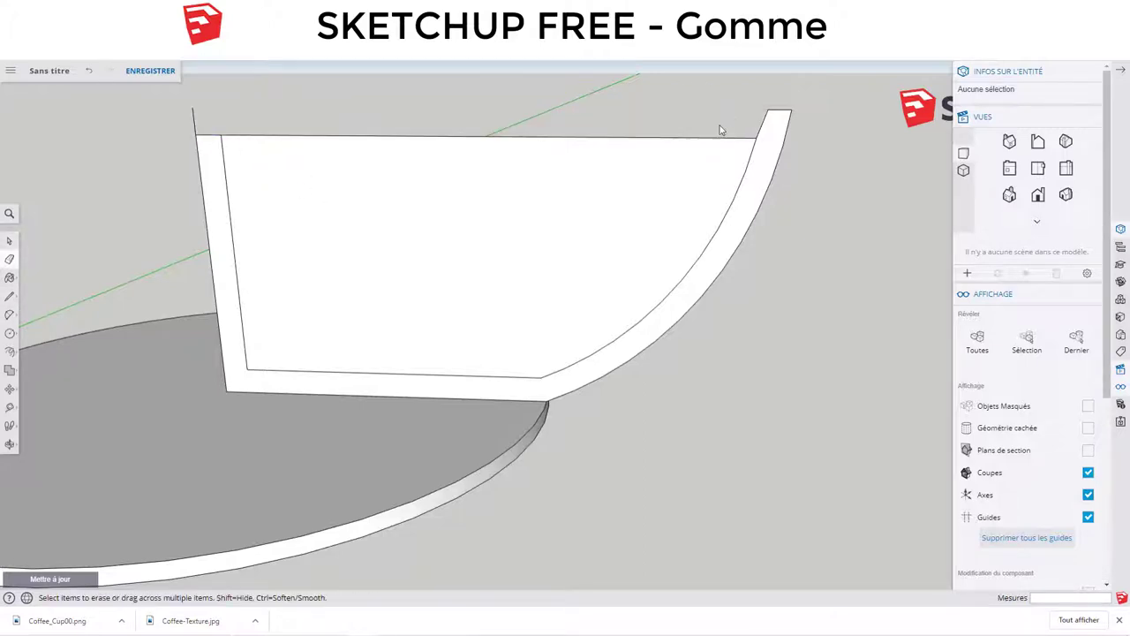
pyautogui.click(715, 138)
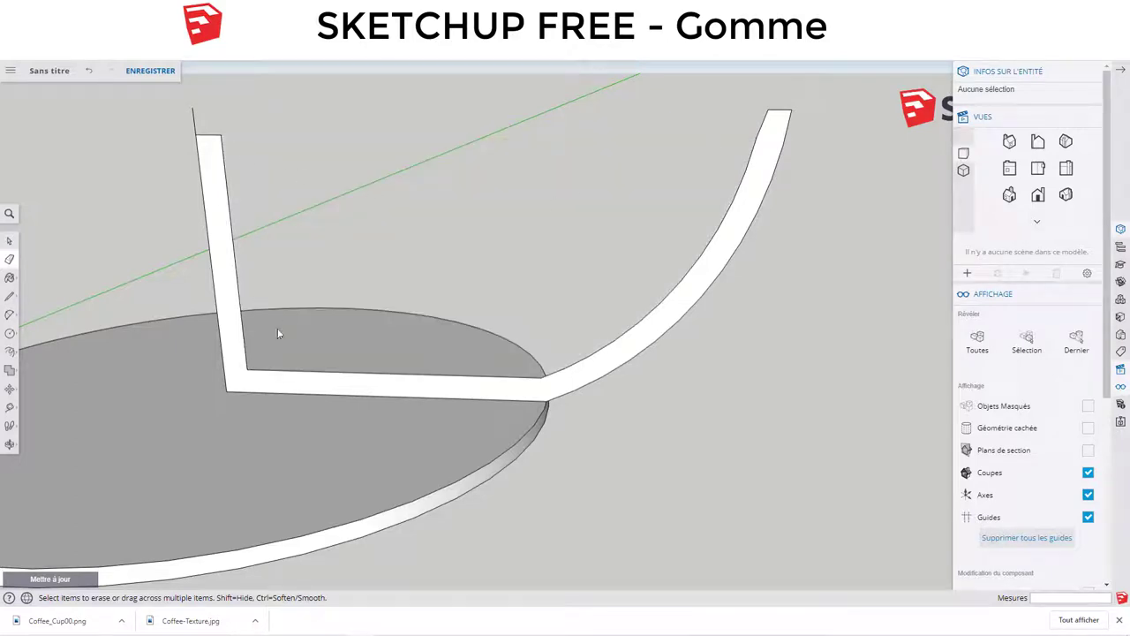
# Step: Erase the upright board's edges, leaving the L-shaped base strip and curved wall
pyautogui.press('l')
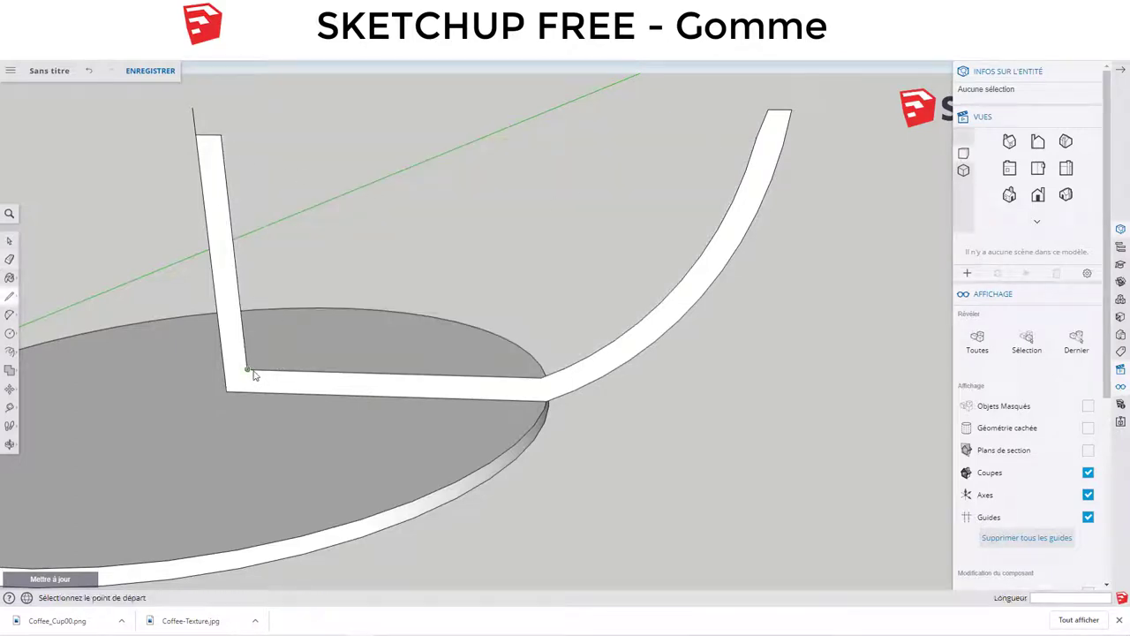
pyautogui.click(251, 371)
pyautogui.press('e')
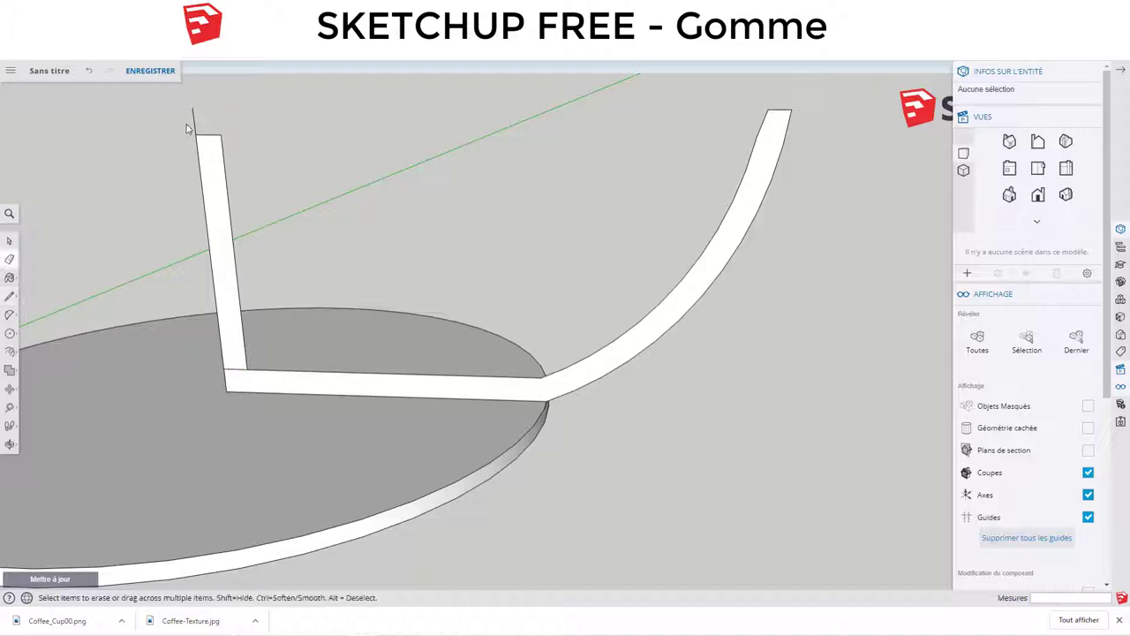
pyautogui.moveTo(186, 129)
pyautogui.mouseDown()
pyautogui.moveTo(193, 166)
pyautogui.moveTo(227, 136)
pyautogui.mouseUp()
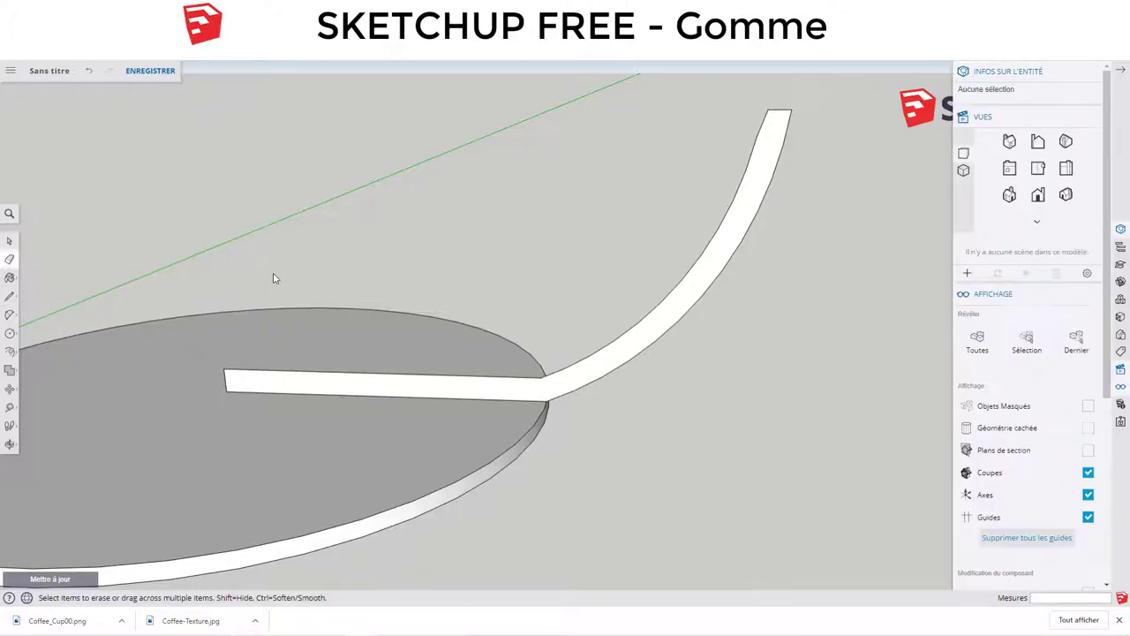
pyautogui.moveTo(275, 278); pyautogui.dragTo(301, 267, button='middle')
pyautogui.press('space')
pyautogui.moveTo(487, 376); pyautogui.dragTo(436, 392, button='middle')
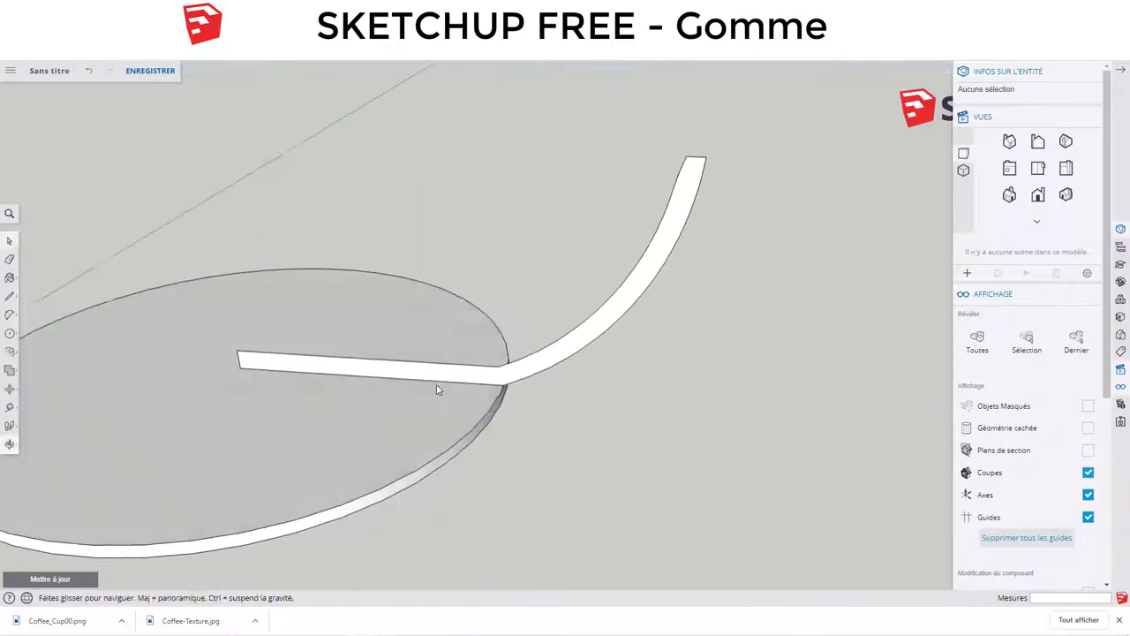
# Step: Sweep the L-shaped profile around the base disc into a rounded bowl, then select the whole bowl
pyautogui.click(10, 352)
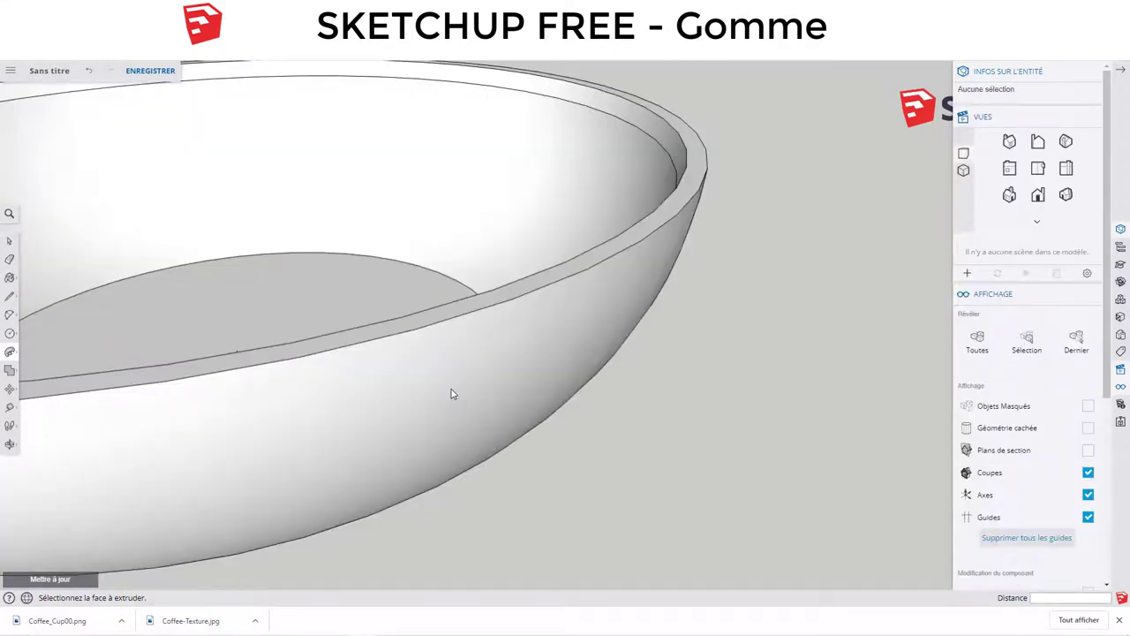
pyautogui.scroll(-5, 451, 394)
pyautogui.moveTo(437, 368)
pyautogui.mouseDown(button='middle')
pyautogui.moveTo(449, 270)
pyautogui.moveTo(497, 242)
pyautogui.moveTo(582, 311)
pyautogui.moveTo(505, 260)
pyautogui.mouseUp(button='middle')
pyautogui.press('p')
pyautogui.scroll(-2, 538, 356)
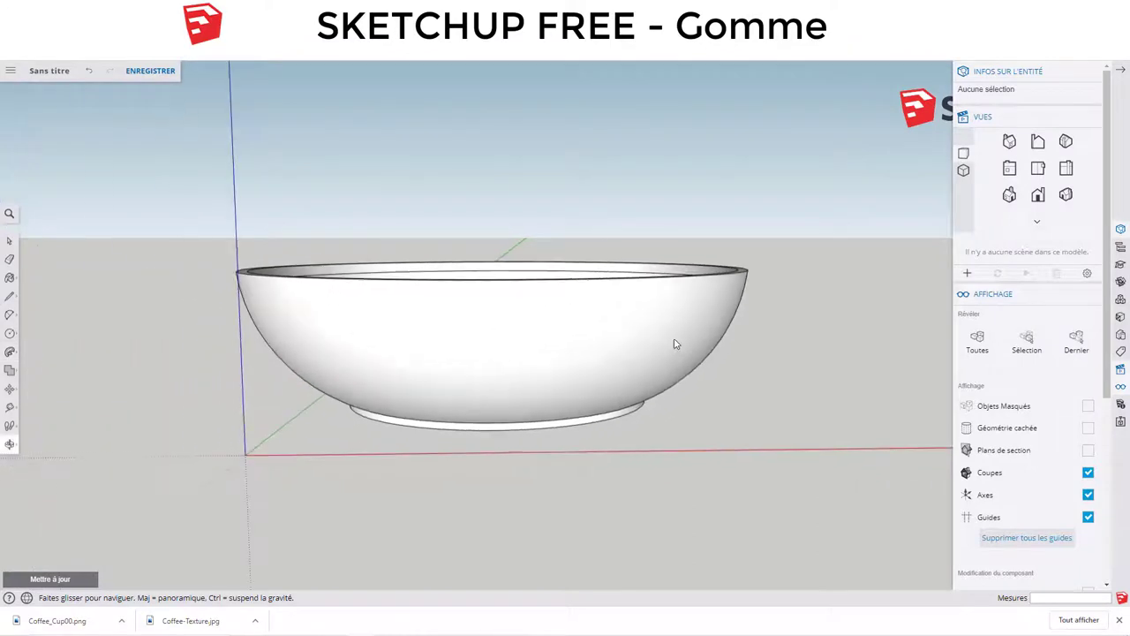
pyautogui.scroll(-2, 677, 343)
pyautogui.press('space')
pyautogui.moveTo(610, 277)
pyautogui.mouseDown(button='middle')
pyautogui.moveTo(565, 415)
pyautogui.moveTo(597, 247)
pyautogui.mouseUp(button='middle')
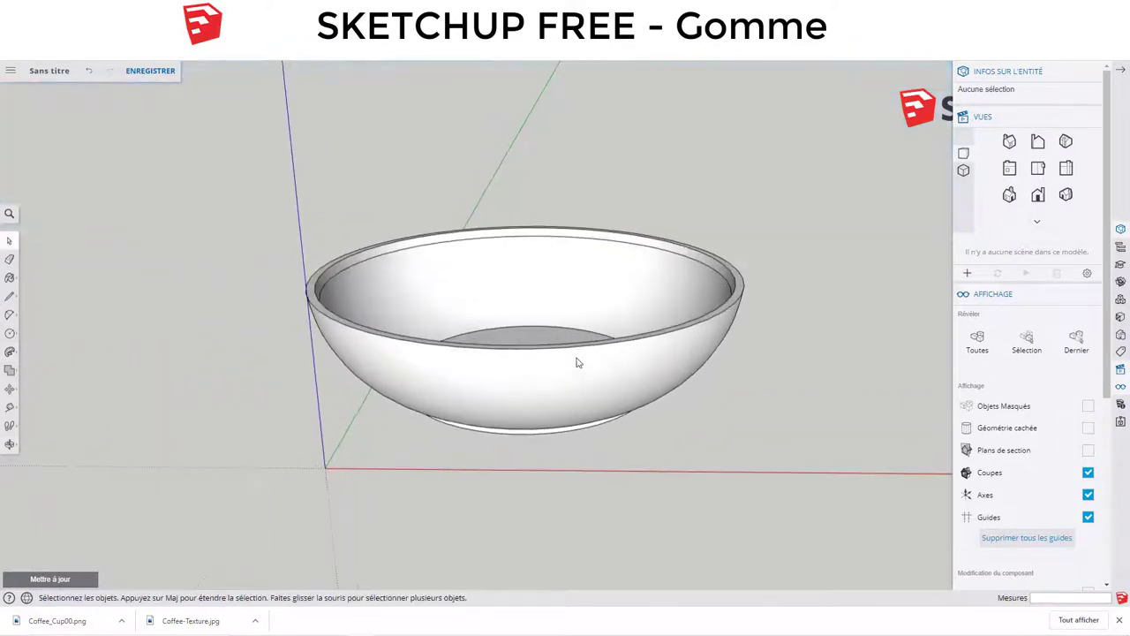
pyautogui.tripleClick(578, 362)
# Step: Try stretching the bowl taller with Scale, then undo the stretch
pyautogui.press('s')
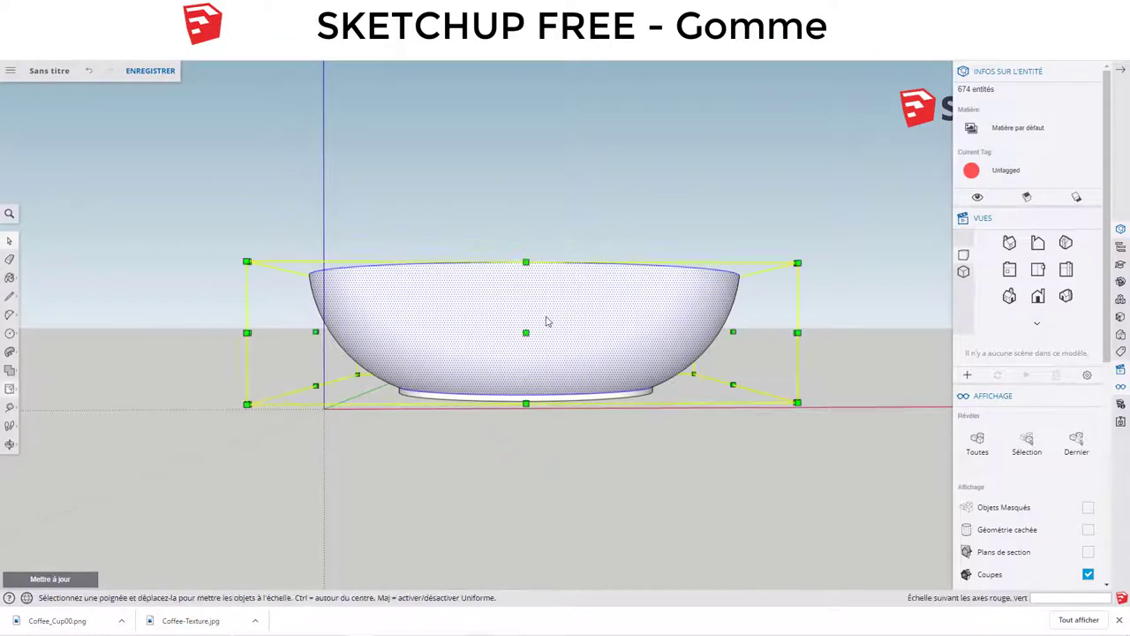
pyautogui.moveTo(542, 215)
pyautogui.mouseDown(button='middle')
pyautogui.moveTo(535, 253)
pyautogui.moveTo(547, 274)
pyautogui.mouseUp(button='middle')
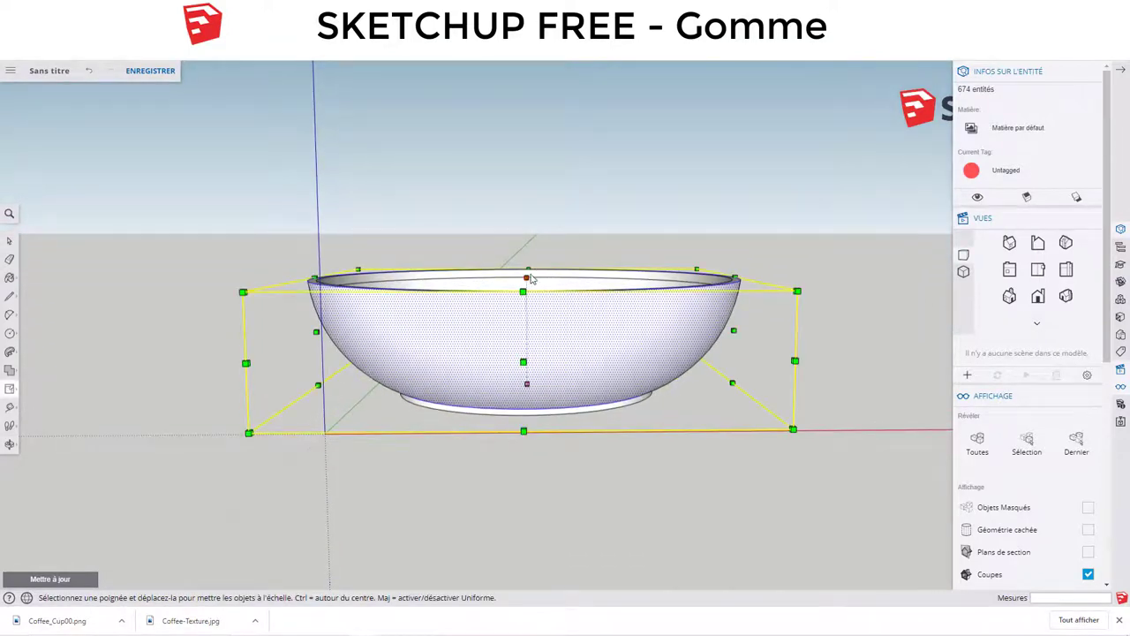
pyautogui.moveTo(526, 279); pyautogui.dragTo(532, 229)
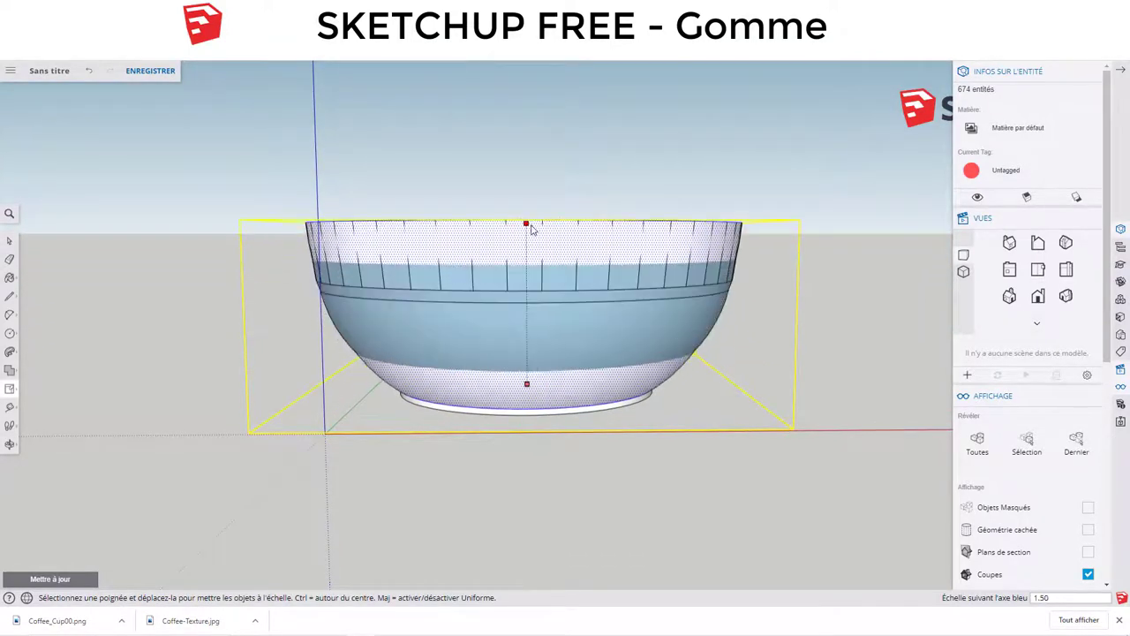
pyautogui.hotkey('ctrl', 'z')
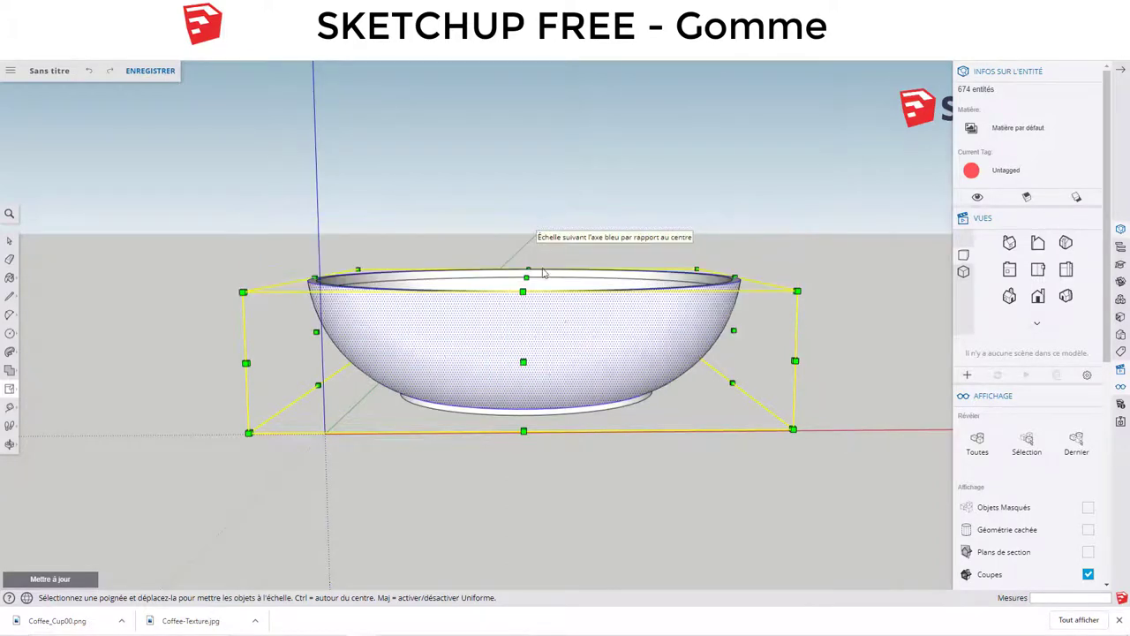
pyautogui.press('a')
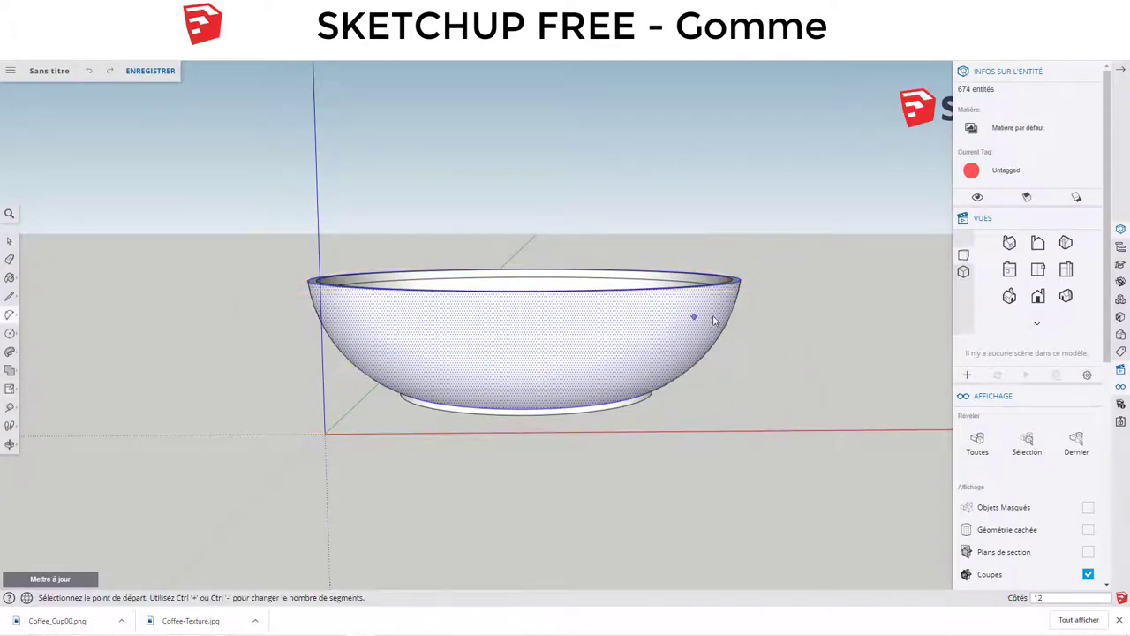
pyautogui.press('space')
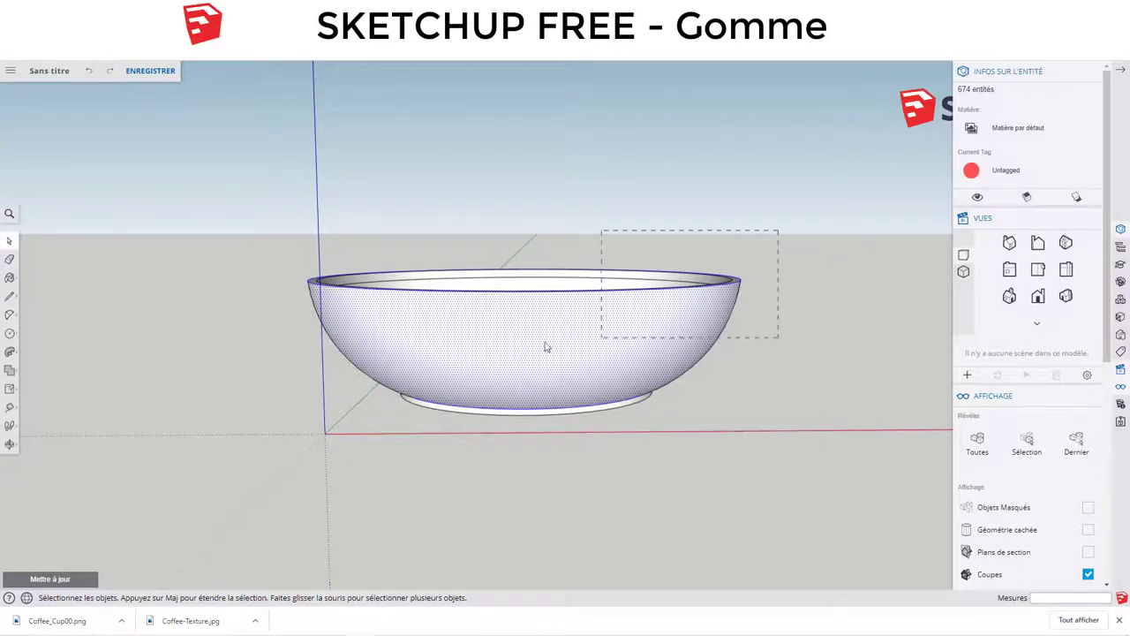
# Step: Box-select the whole bowl and scale it taller along the blue axis into a deep cup
pyautogui.moveTo(545, 346); pyautogui.dragTo(278, 356)
pyautogui.moveTo(576, 173)
pyautogui.mouseDown(button='middle')
pyautogui.moveTo(591, 194)
pyautogui.moveTo(571, 309)
pyautogui.moveTo(580, 159)
pyautogui.moveTo(599, 187)
pyautogui.mouseUp(button='middle')
pyautogui.press('s')
pyautogui.moveTo(555, 265)
pyautogui.mouseDown(button='middle')
pyautogui.moveTo(555, 281)
pyautogui.moveTo(530, 278)
pyautogui.mouseUp(button='middle')
pyautogui.moveTo(527, 279); pyautogui.dragTo(530, 182)
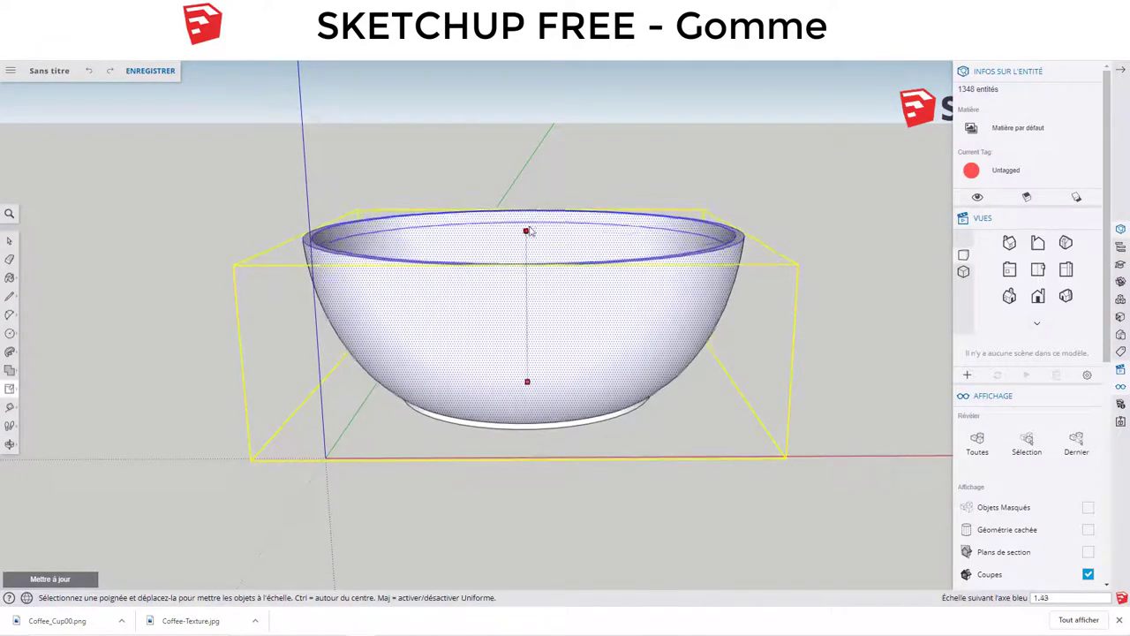
pyautogui.moveTo(612, 265)
pyautogui.mouseDown(button='middle')
pyautogui.moveTo(606, 222)
pyautogui.moveTo(618, 214)
pyautogui.moveTo(695, 245)
pyautogui.moveTo(431, 336)
pyautogui.moveTo(515, 454)
pyautogui.moveTo(560, 338)
pyautogui.moveTo(597, 371)
pyautogui.moveTo(590, 471)
pyautogui.mouseUp(button='middle')
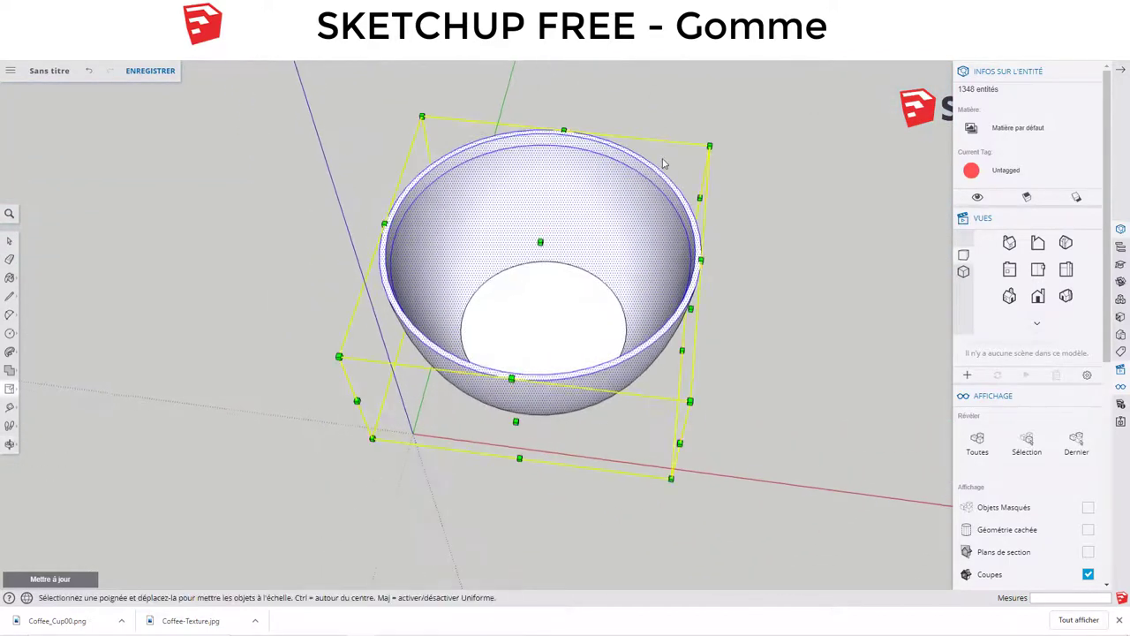
pyautogui.moveTo(546, 414)
pyautogui.mouseDown(button='middle')
pyautogui.moveTo(633, 186)
pyautogui.moveTo(612, 181)
pyautogui.mouseUp(button='middle')
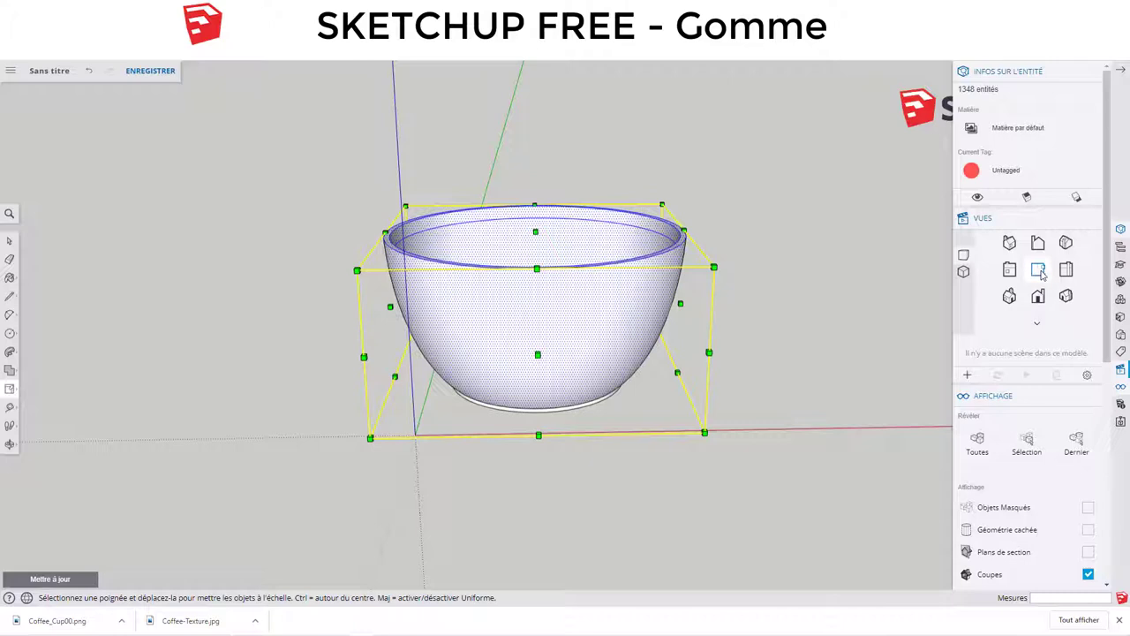
pyautogui.click(1038, 271)
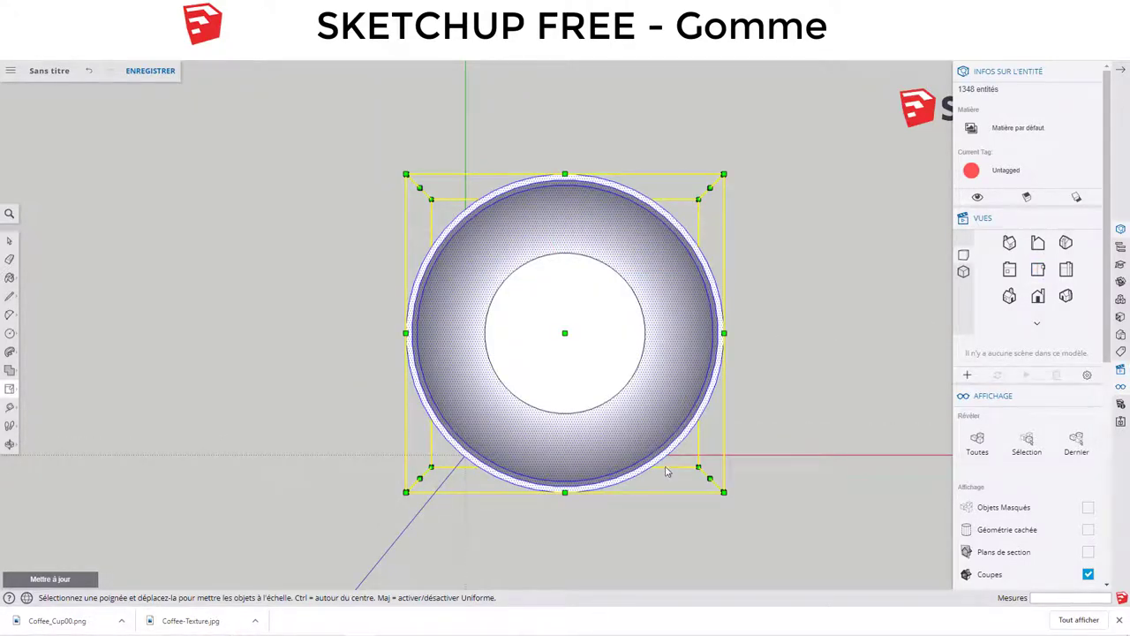
# Step: Draw a line across the cup's inner base circle
pyautogui.moveTo(667, 472)
pyautogui.mouseDown(button='middle')
pyautogui.moveTo(668, 95)
pyautogui.moveTo(570, 485)
pyautogui.moveTo(590, 113)
pyautogui.mouseUp(button='middle')
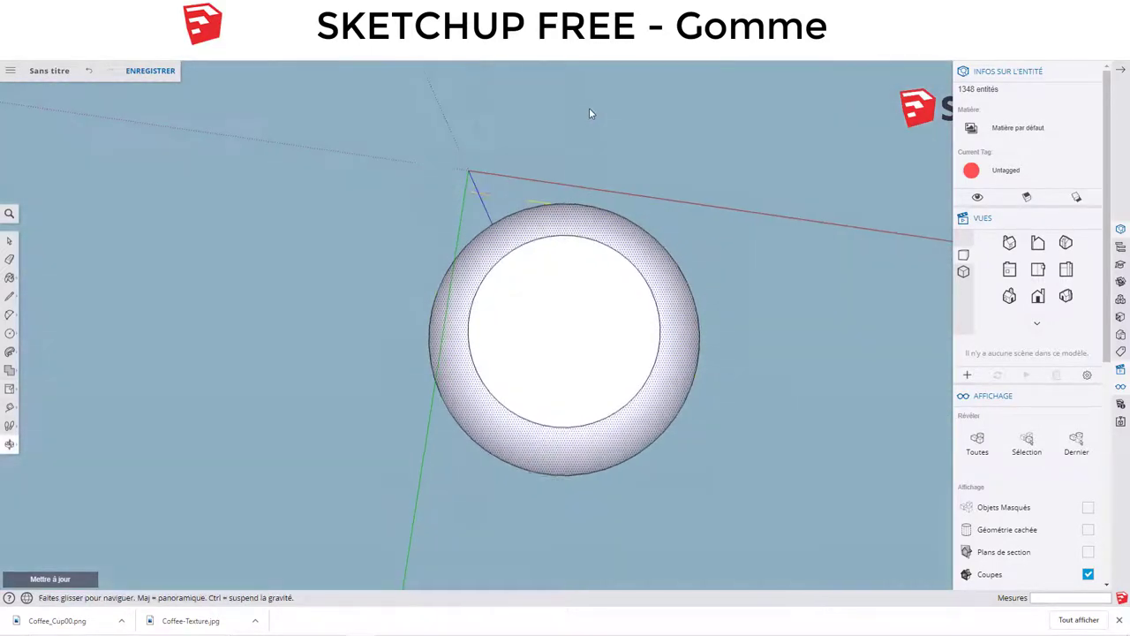
pyautogui.press('s')
pyautogui.press('l')
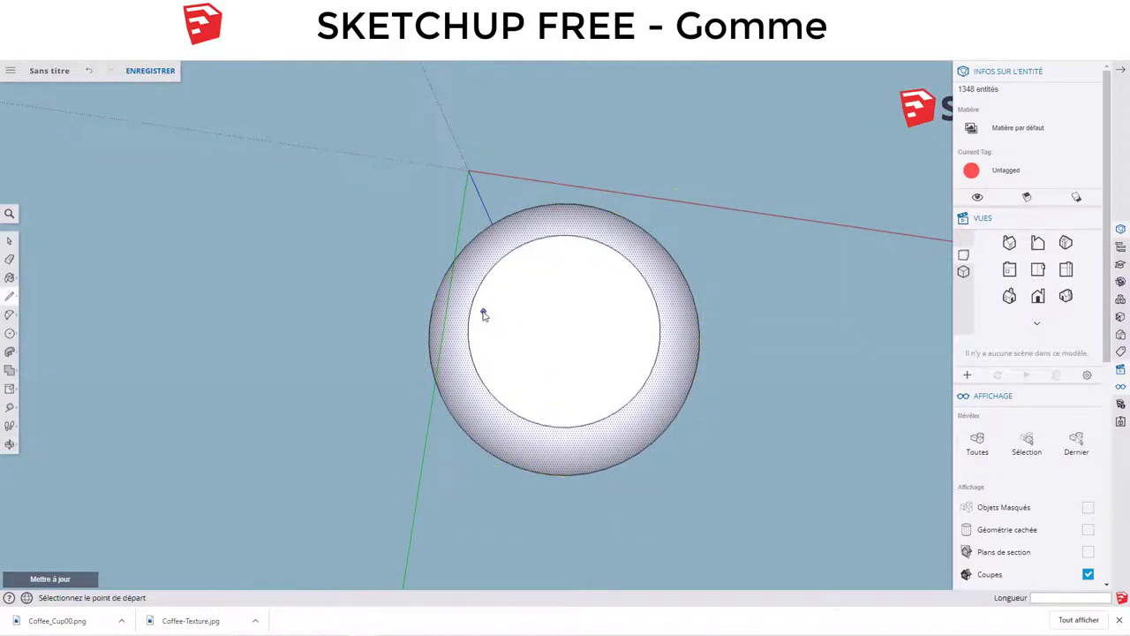
pyautogui.click(469, 311)
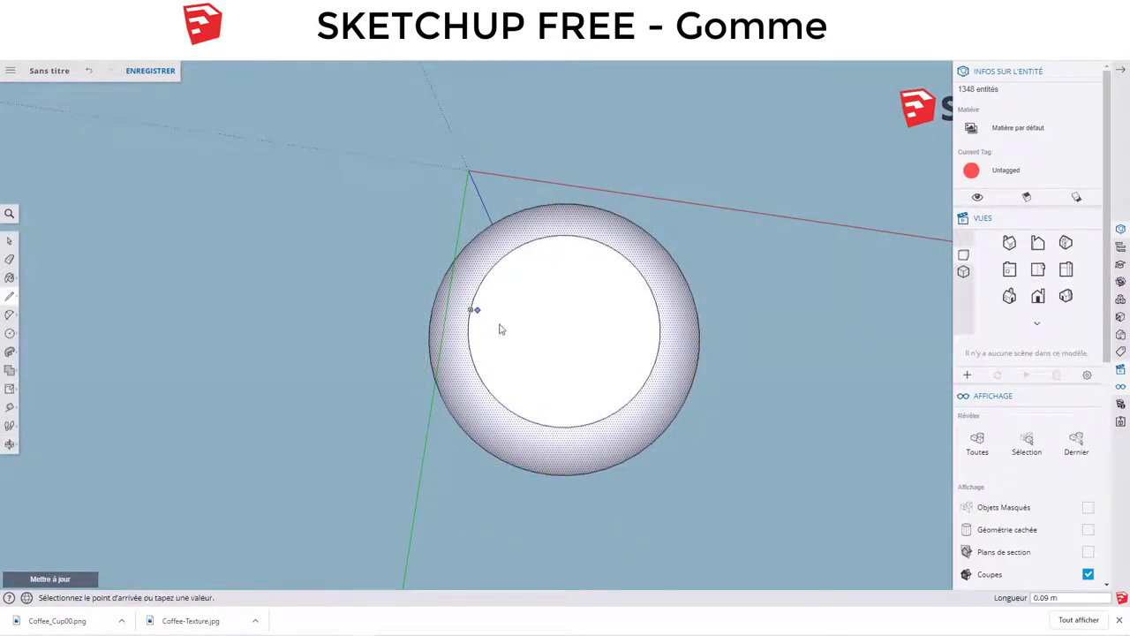
pyautogui.click(651, 351)
pyautogui.moveTo(662, 361); pyautogui.dragTo(674, 407, button='middle')
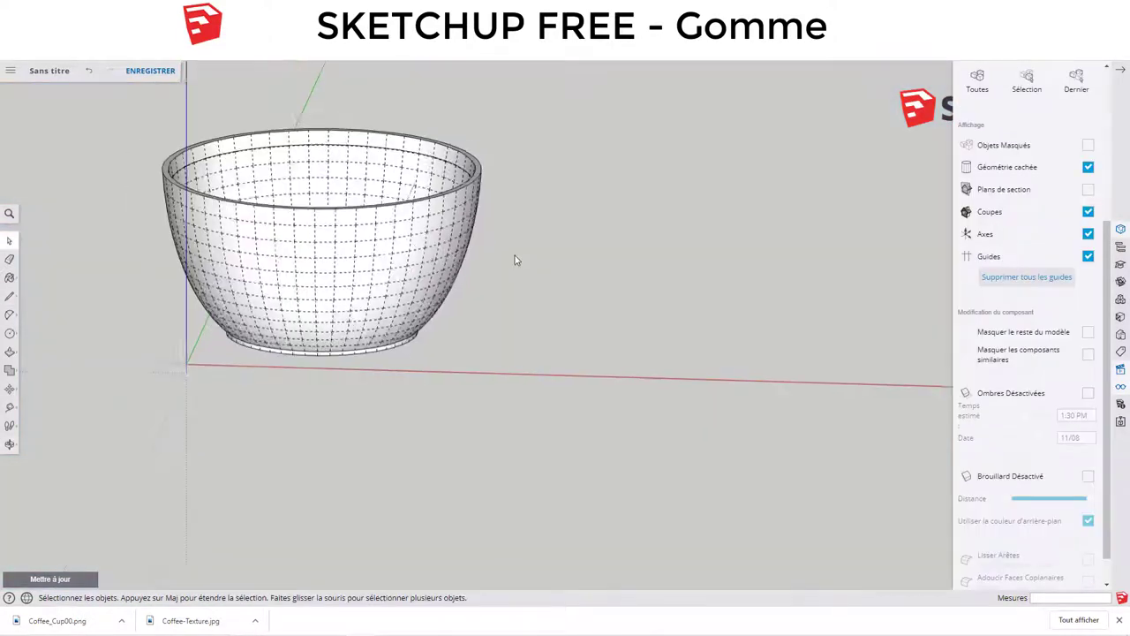
pyautogui.moveTo(515, 255)
pyautogui.mouseDown(button='middle')
pyautogui.moveTo(476, 351)
pyautogui.moveTo(523, 217)
pyautogui.moveTo(527, 232)
pyautogui.mouseUp(button='middle')
# Step: Show the cup in Front view, panned higher and zoomed in
pyautogui.press('space')
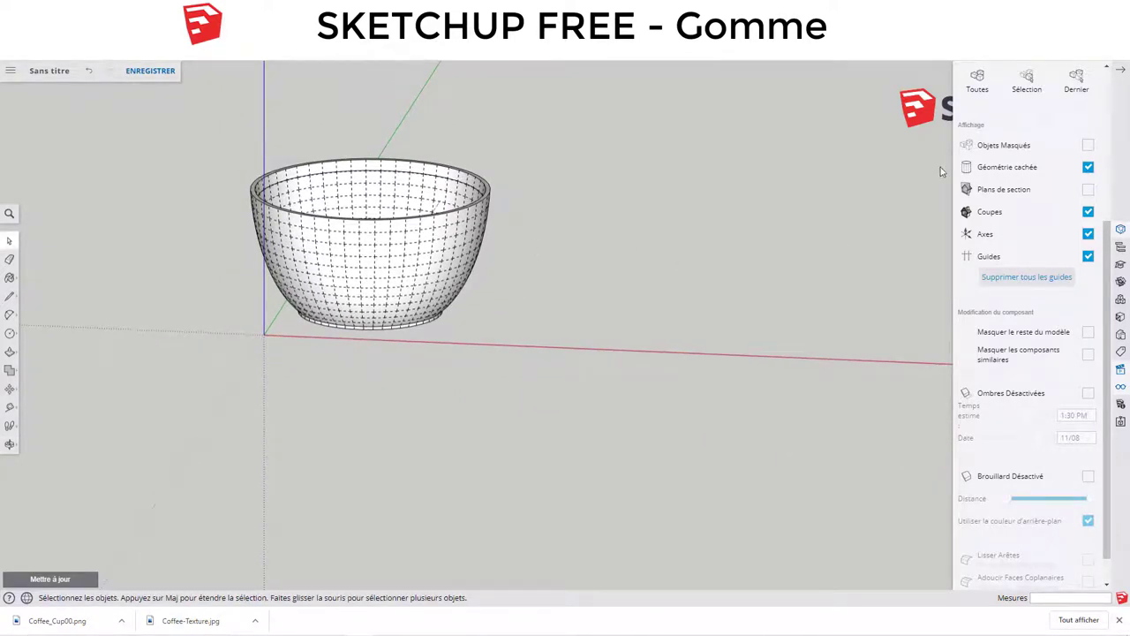
pyautogui.scroll(4, 1022, 183)
pyautogui.scroll(1, 1024, 184)
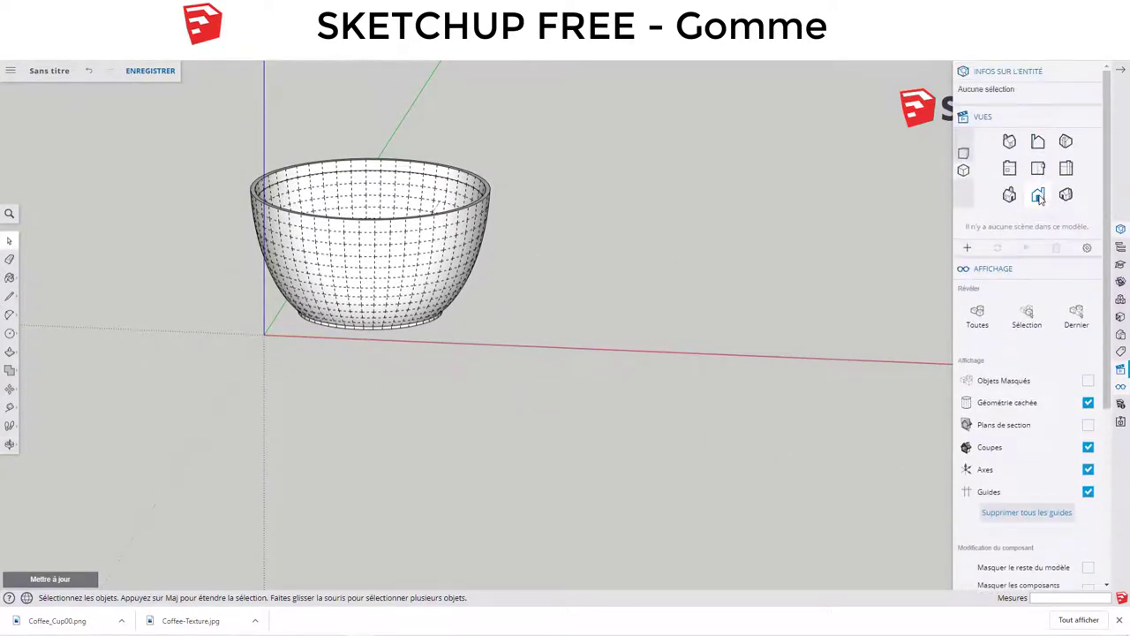
pyautogui.click(1038, 196)
pyautogui.keyDown('shift'); pyautogui.moveTo(805, 323); pyautogui.dragTo(693, 218, button='middle'); pyautogui.keyUp('shift')
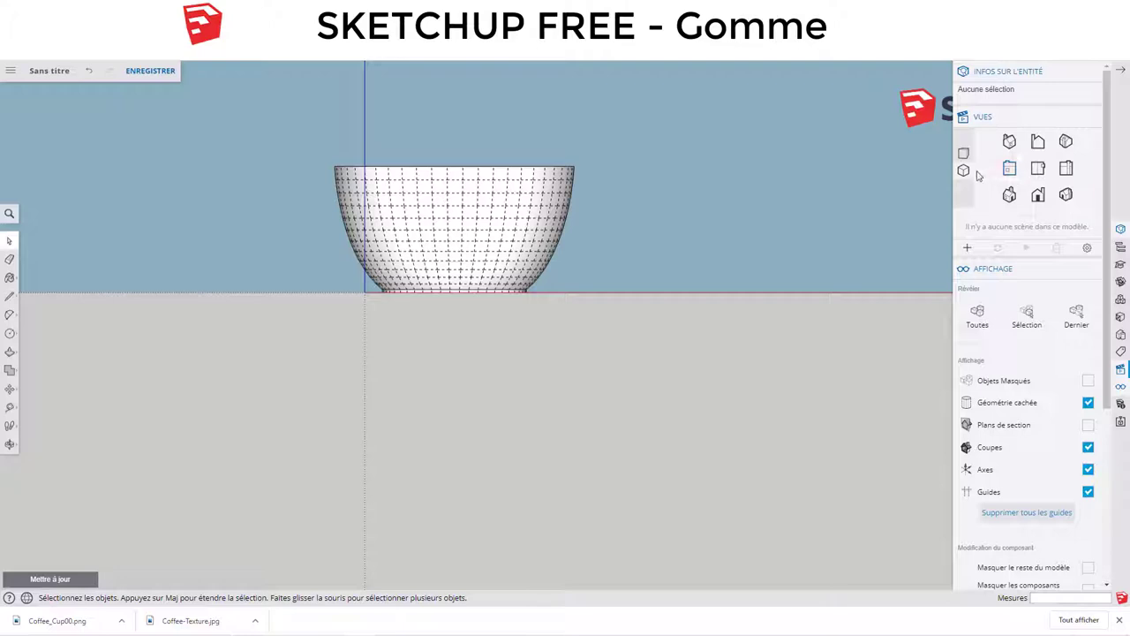
pyautogui.scroll(2, 645, 241)
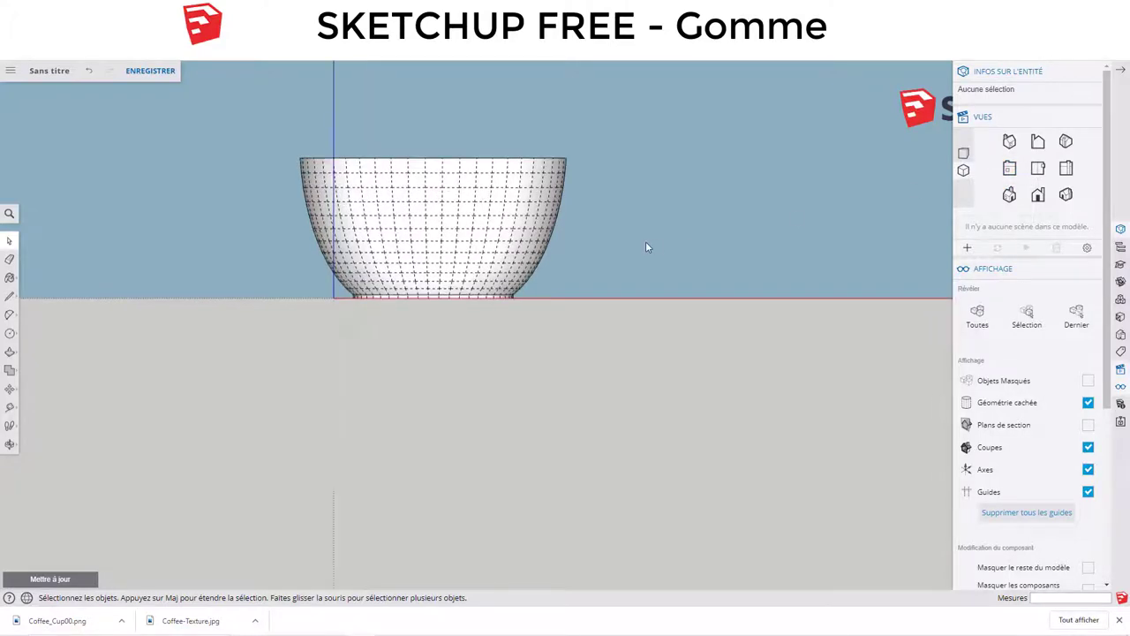
pyautogui.scroll(2, 644, 239)
pyautogui.press('a')
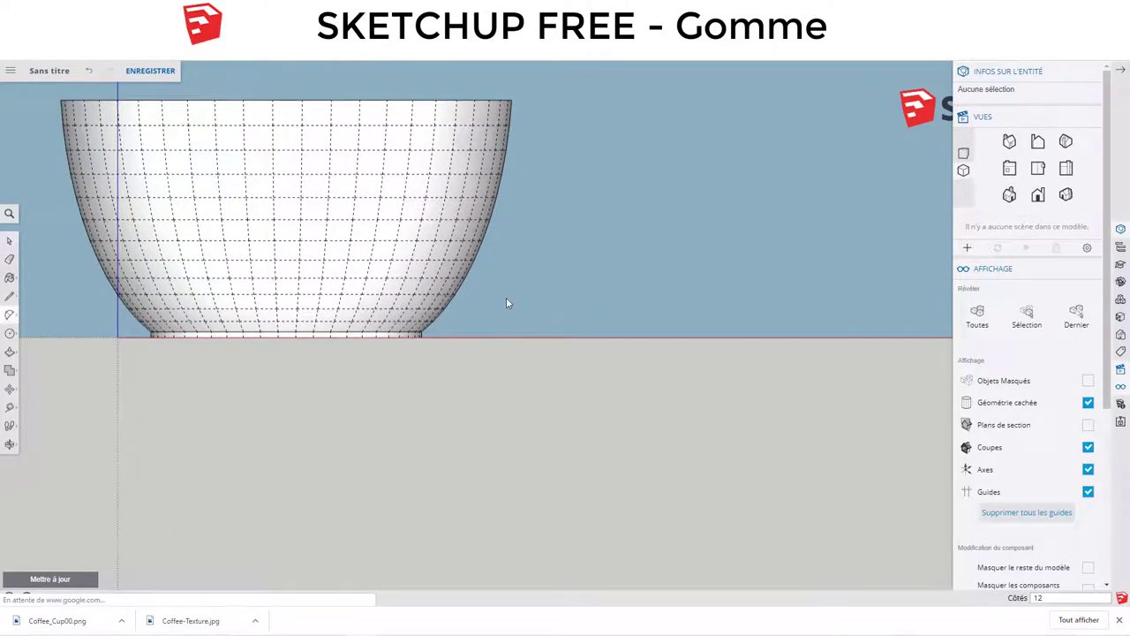
# Step: Draw an arc beside the cup and close it with lines into a rectangular face
pyautogui.click(534, 162)
pyautogui.click(540, 171)
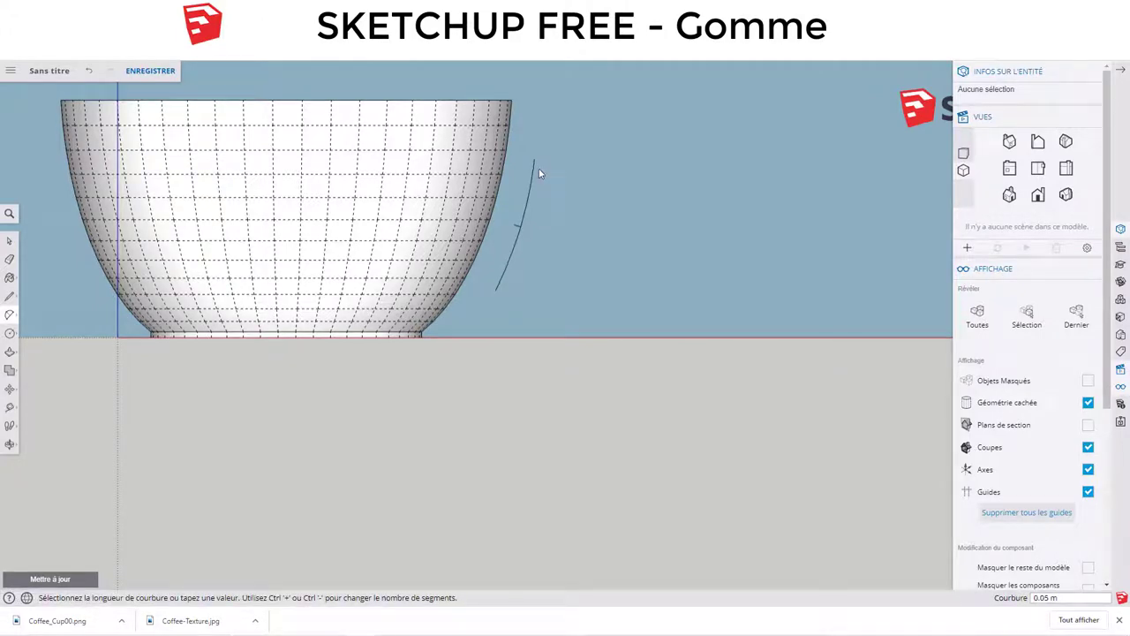
pyautogui.press('l')
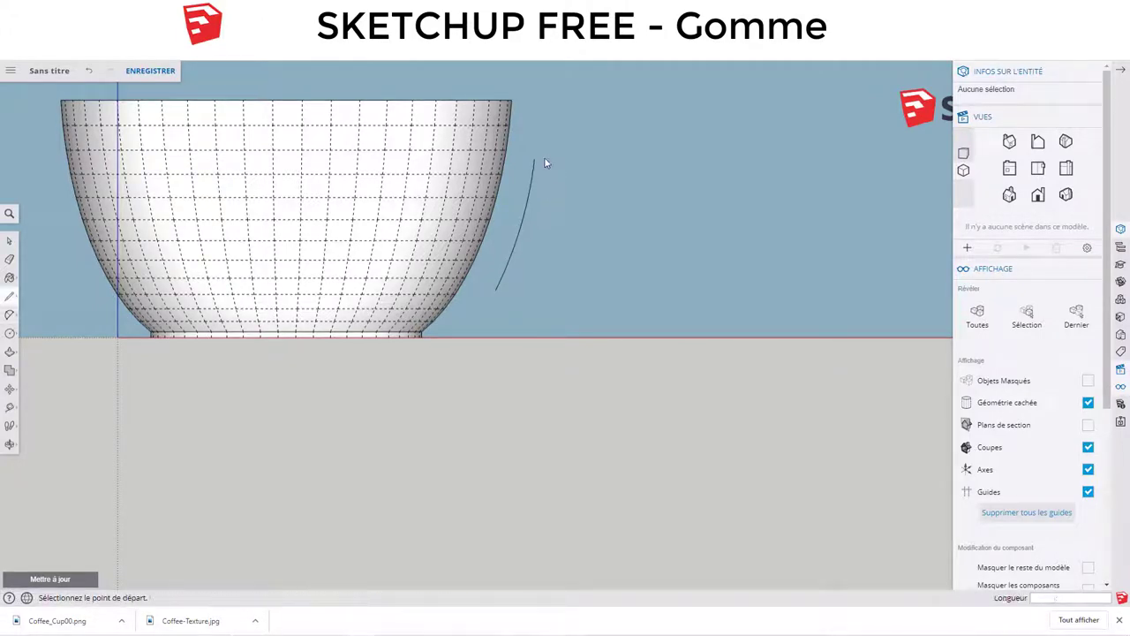
pyautogui.click(534, 159)
pyautogui.click(655, 160)
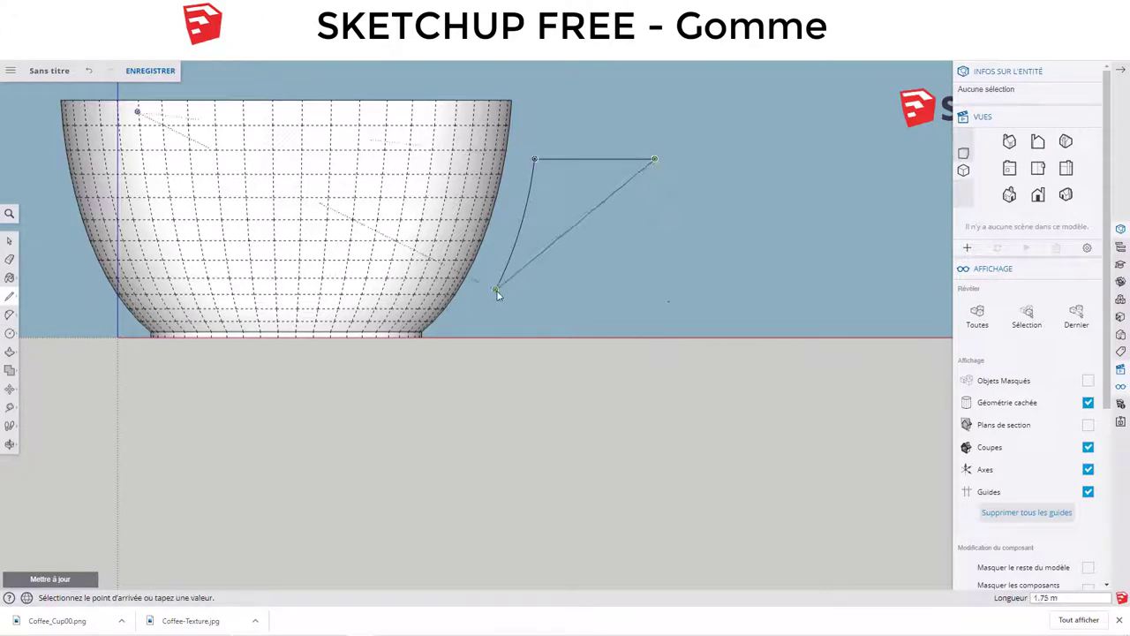
pyautogui.click(655, 290)
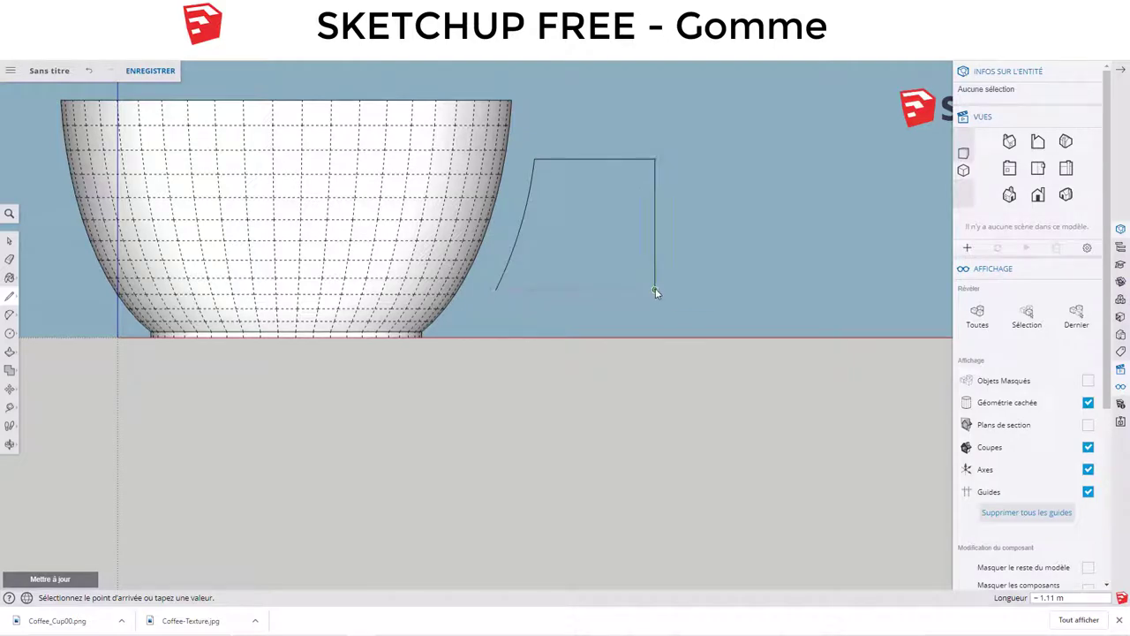
pyautogui.click(498, 289)
# Step: Pan and zoom to the blue face and try an arc on it, then cancel it
pyautogui.moveTo(575, 188)
pyautogui.mouseDown(button='middle')
pyautogui.moveTo(596, 216)
pyautogui.moveTo(634, 191)
pyautogui.mouseUp(button='middle')
pyautogui.scroll(2, 618, 185)
pyautogui.scroll(2, 607, 210)
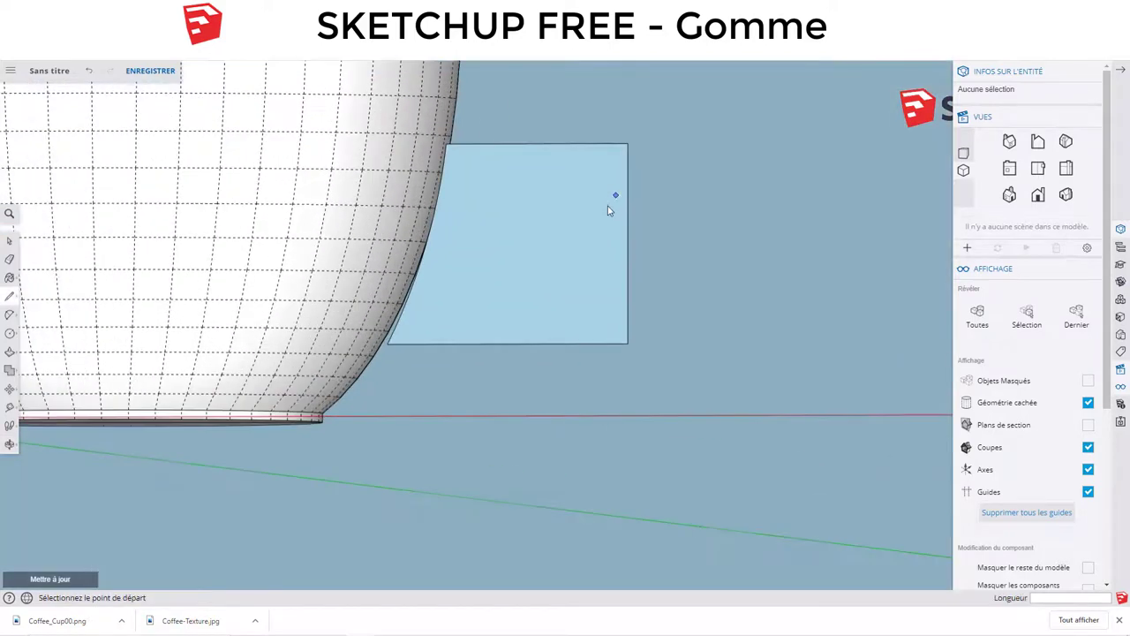
pyautogui.moveTo(547, 222)
pyautogui.keyDown('shift'); pyautogui.mouseDown(button='middle')
pyautogui.moveTo(634, 213)
pyautogui.moveTo(626, 220)
pyautogui.mouseUp(button='middle'); pyautogui.keyUp('shift')
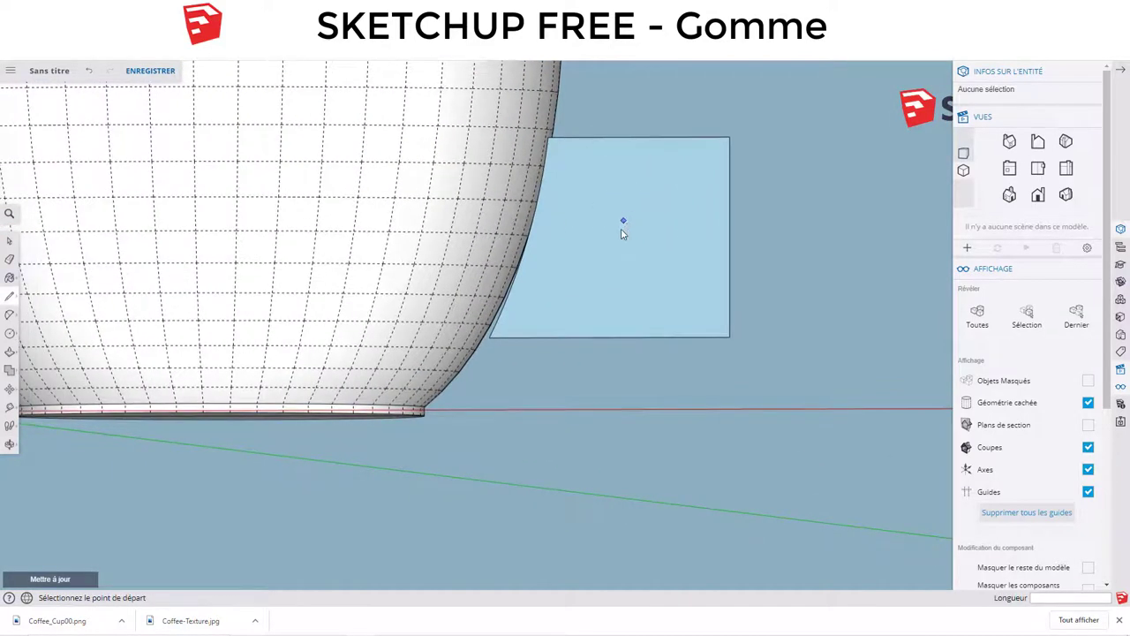
pyautogui.scroll(-2, 621, 231)
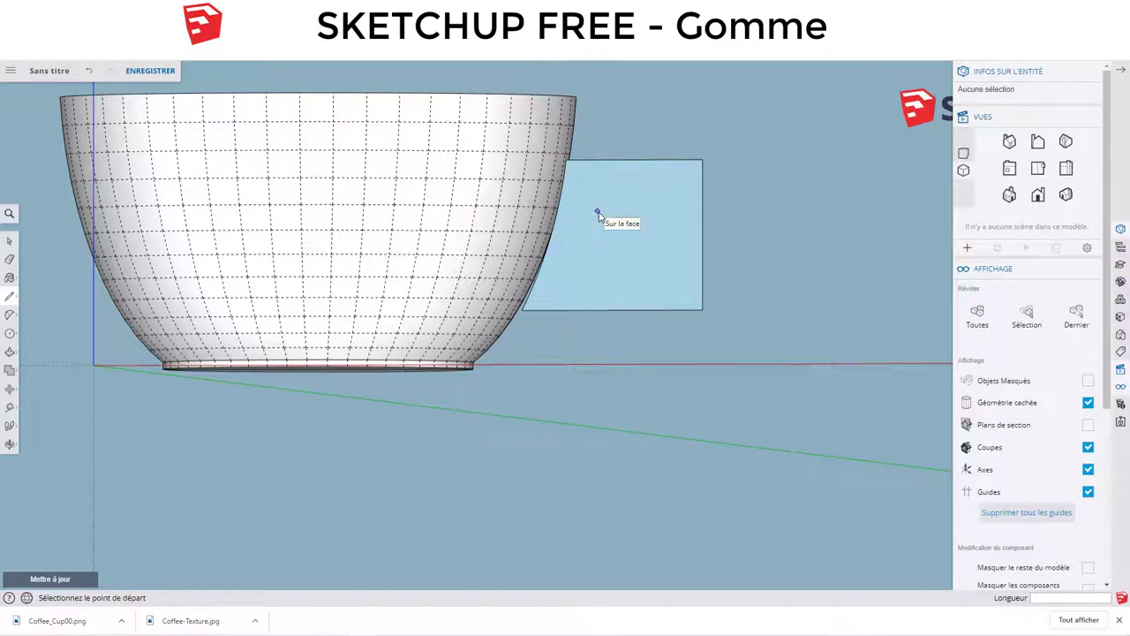
pyautogui.click(598, 217)
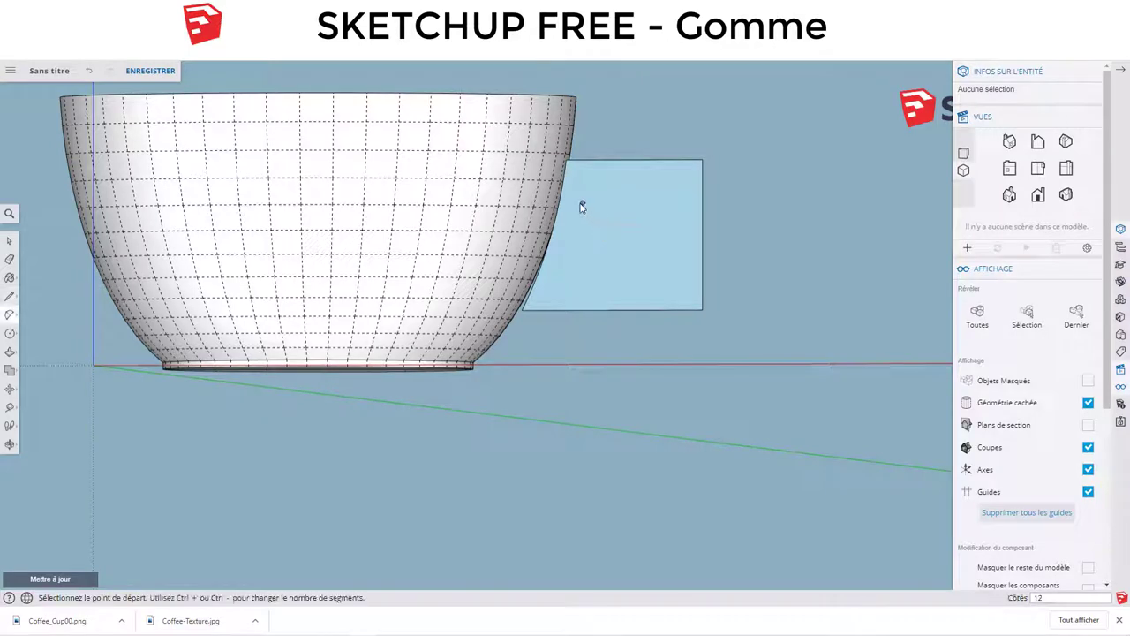
pyautogui.click(658, 161)
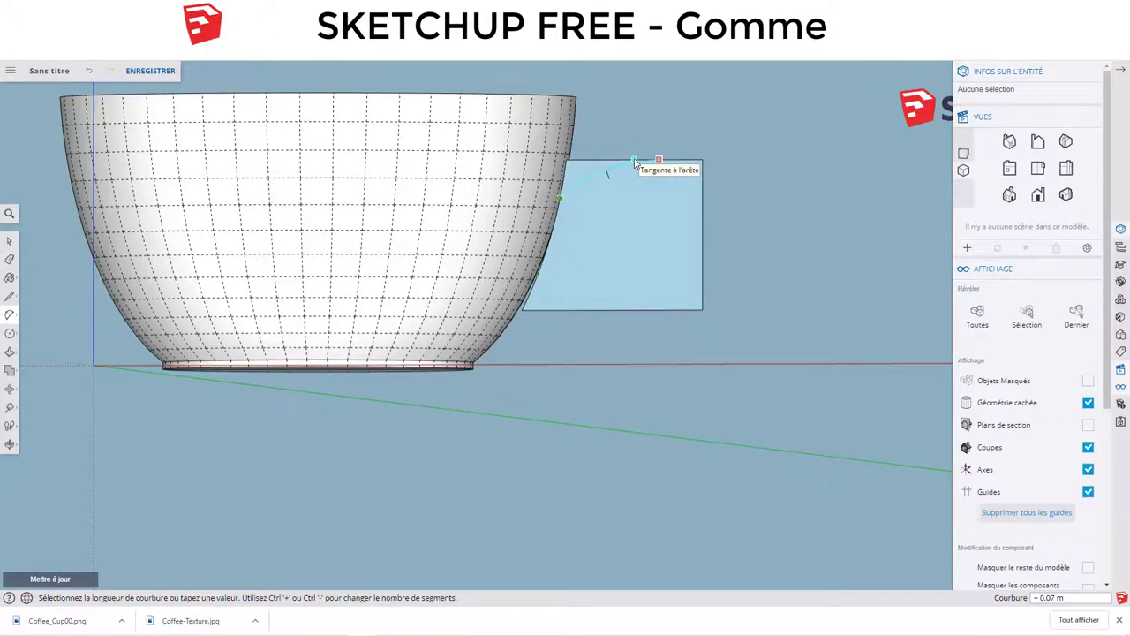
pyautogui.press('Escape')
# Step: Chain the teardrop's first two arcs from the face's curved left edge over the top and down the right
pyautogui.scroll(1, 636, 182)
pyautogui.scroll(2, 636, 183)
pyautogui.scroll(2, 618, 182)
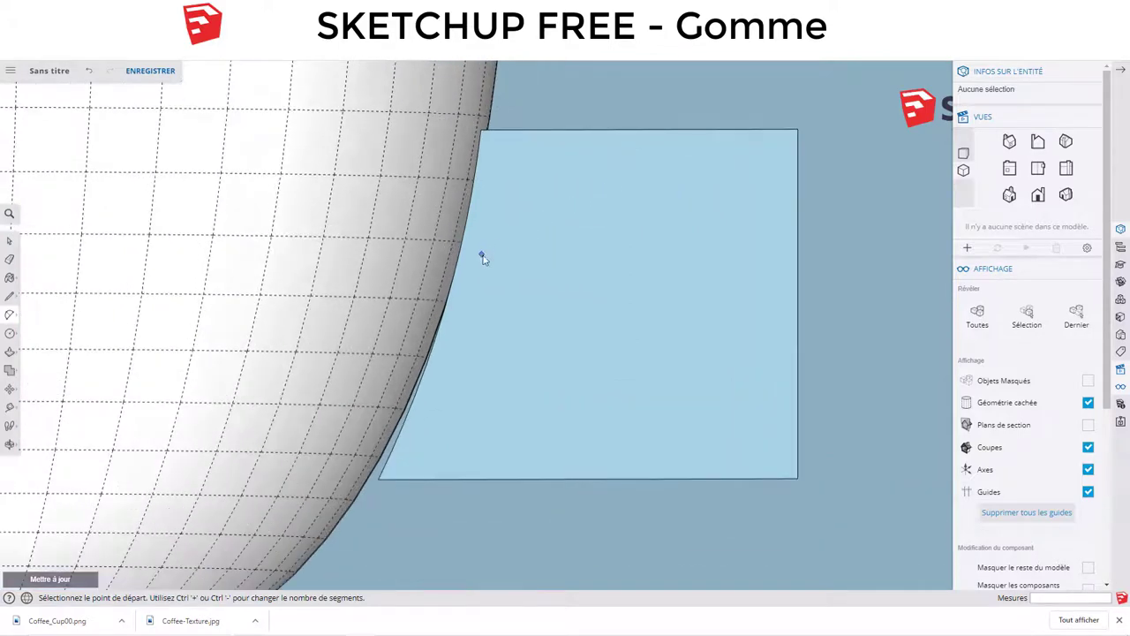
pyautogui.scroll(1, 483, 258)
pyautogui.scroll(1, 546, 274)
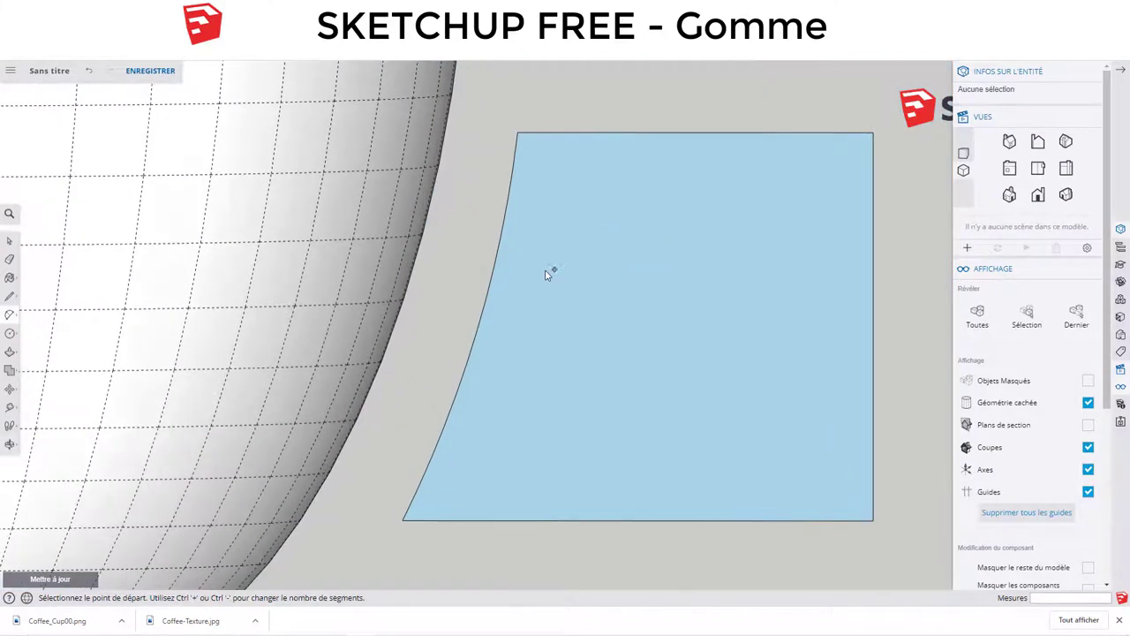
pyautogui.click(493, 264)
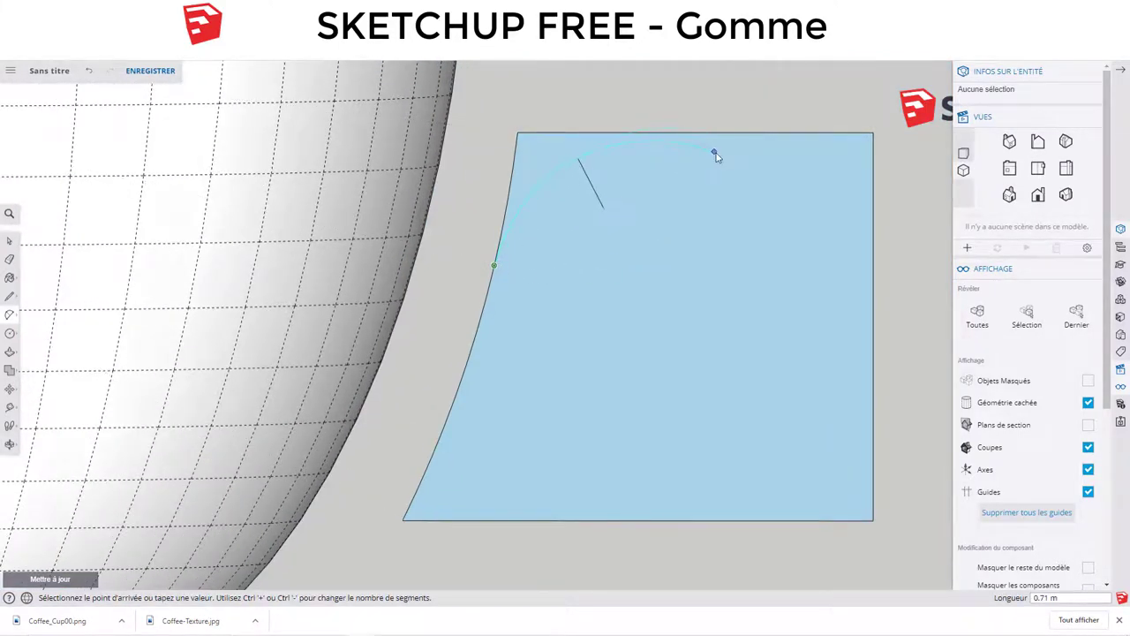
pyautogui.click(716, 156)
pyautogui.click(716, 156)
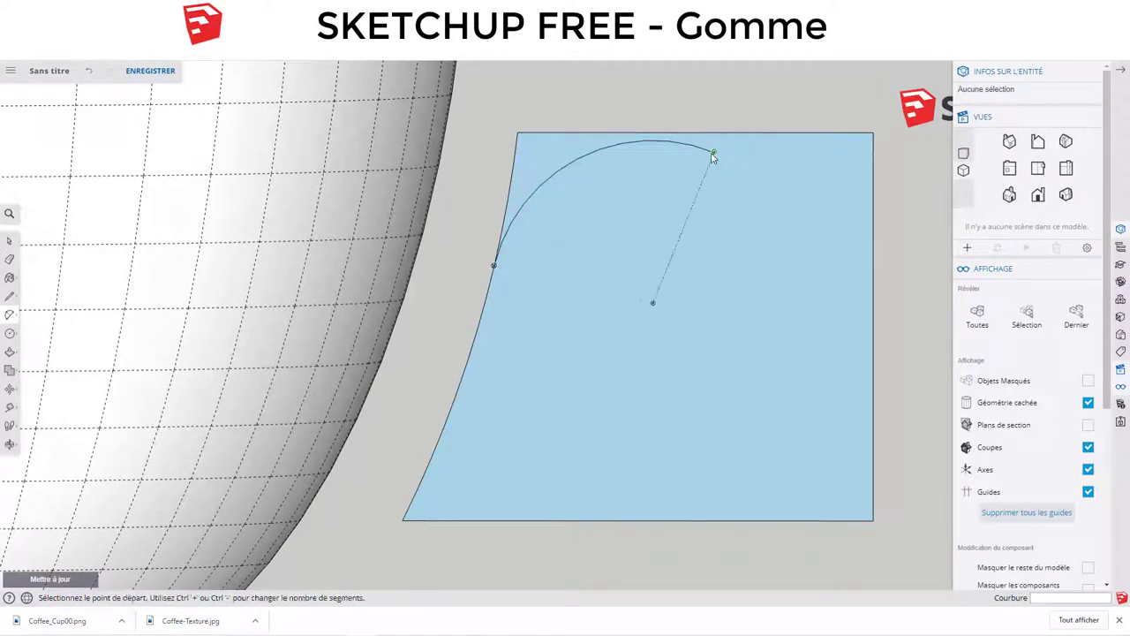
pyautogui.click(713, 152)
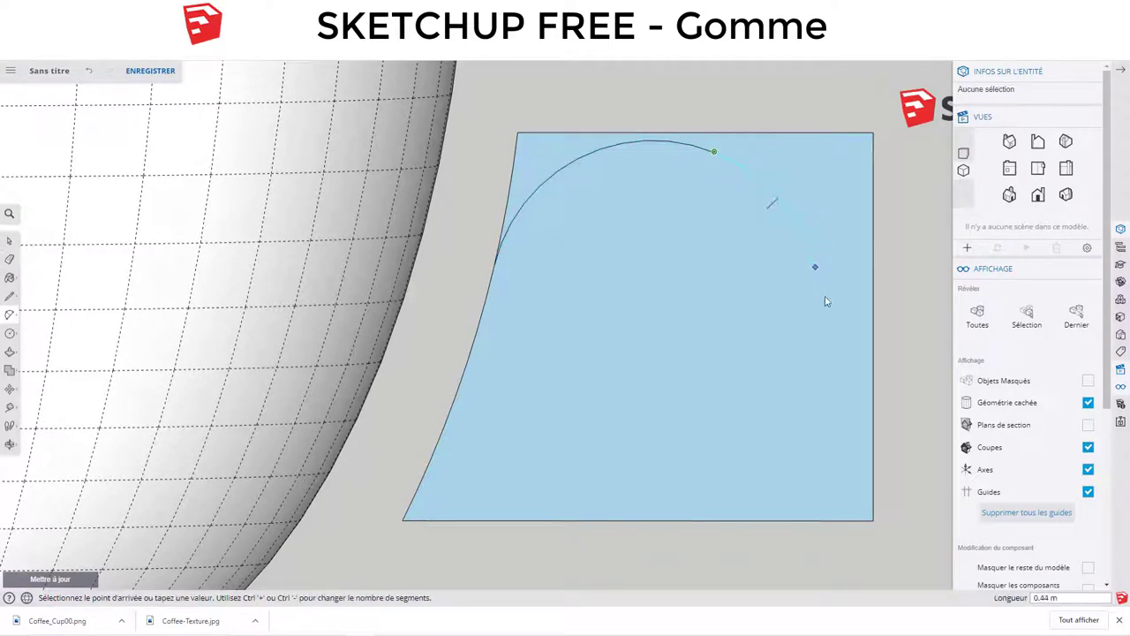
pyautogui.doubleClick(827, 408)
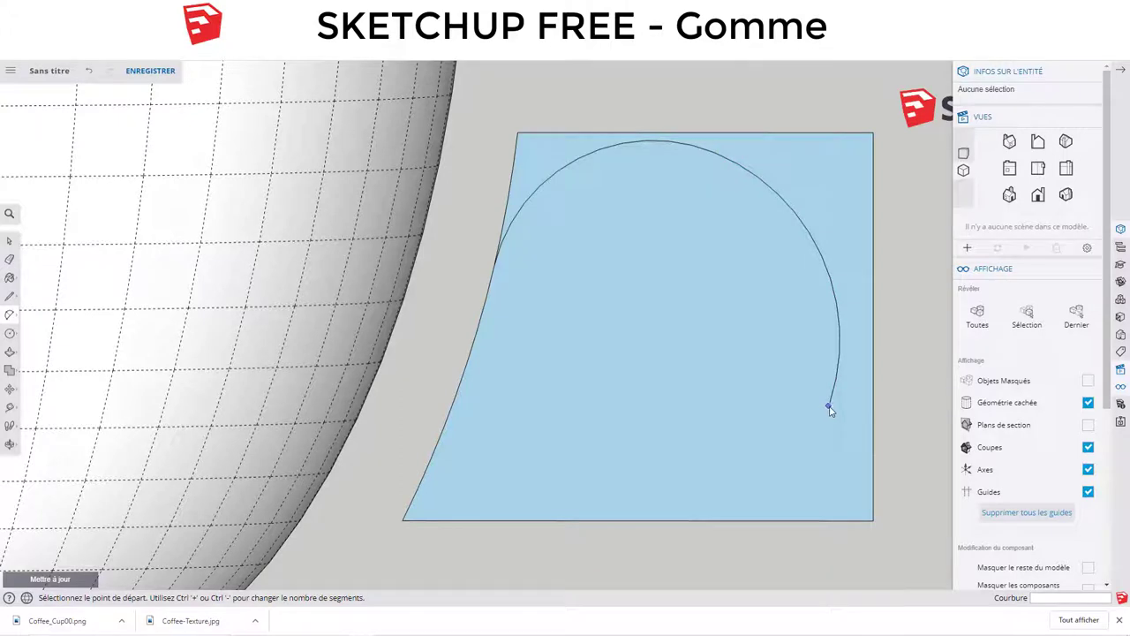
# Step: Add two more arcs along the bottom, closing the teardrop on the face's left edge
pyautogui.click(830, 404)
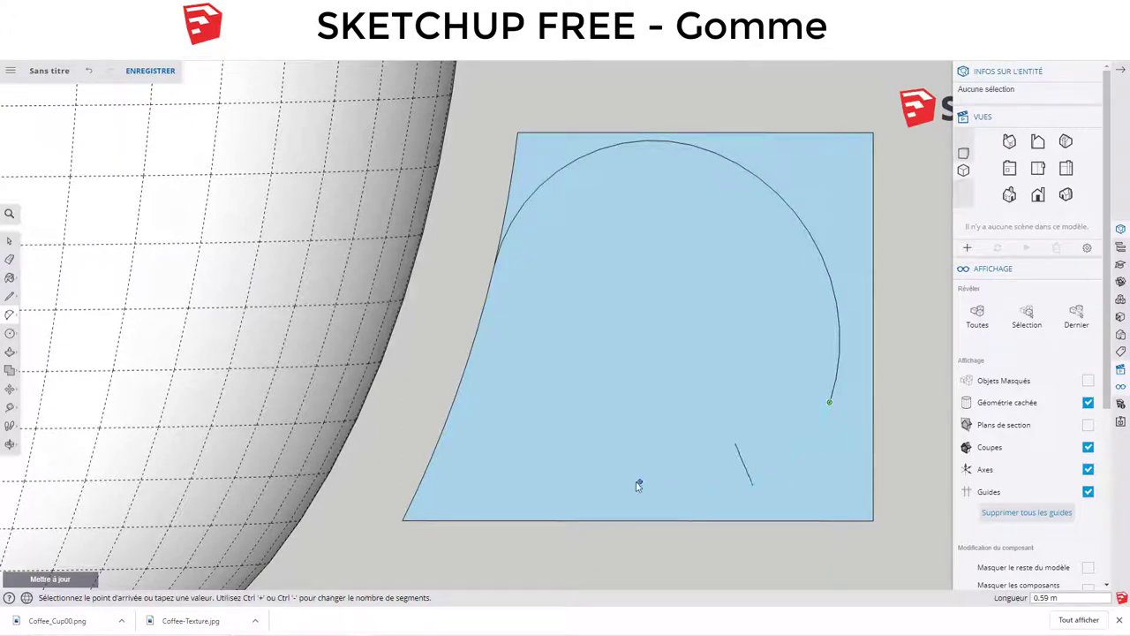
pyautogui.click(627, 478)
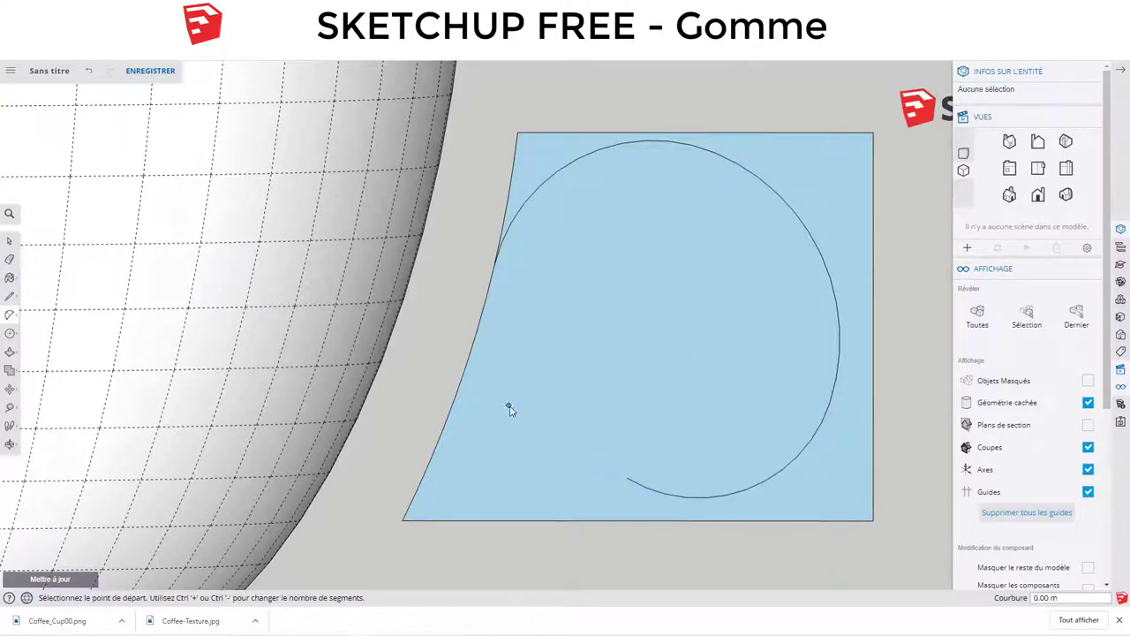
pyautogui.click(627, 478)
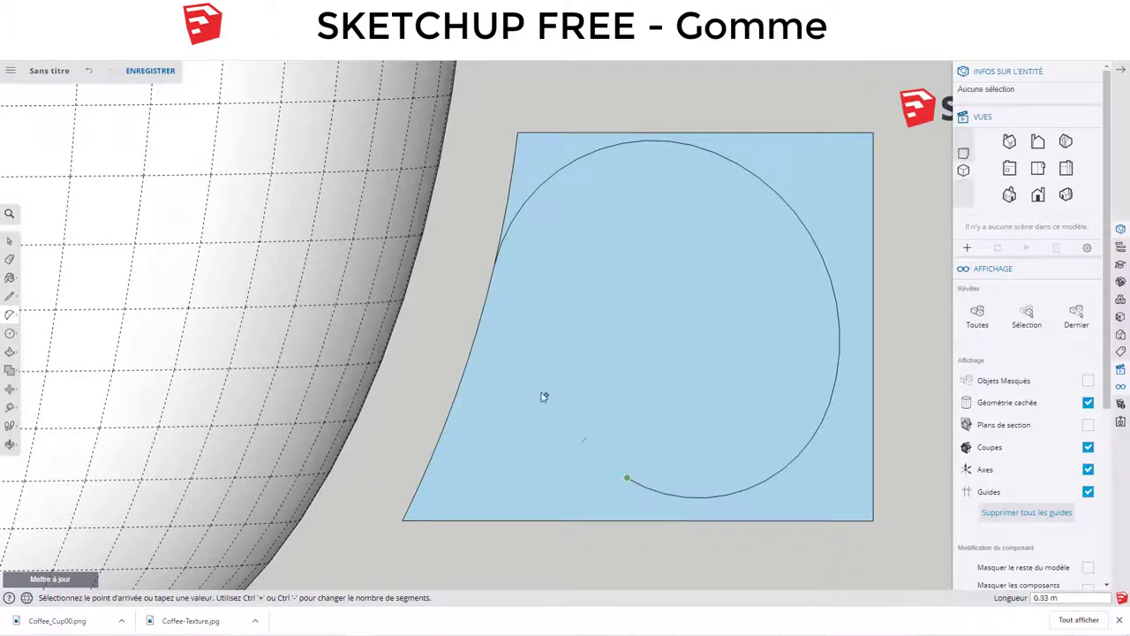
pyautogui.click(456, 398)
pyautogui.click(541, 430)
pyautogui.press('space')
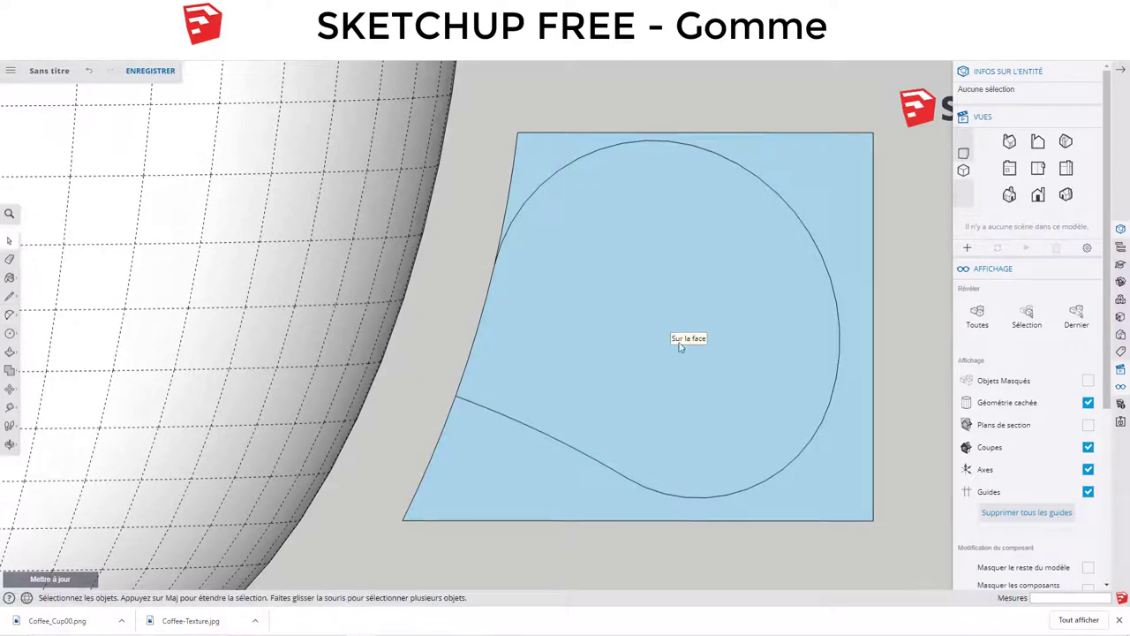
# Step: Erase the rectangle's top, right and bottom edges and the stray slanted edge
pyautogui.press('e')
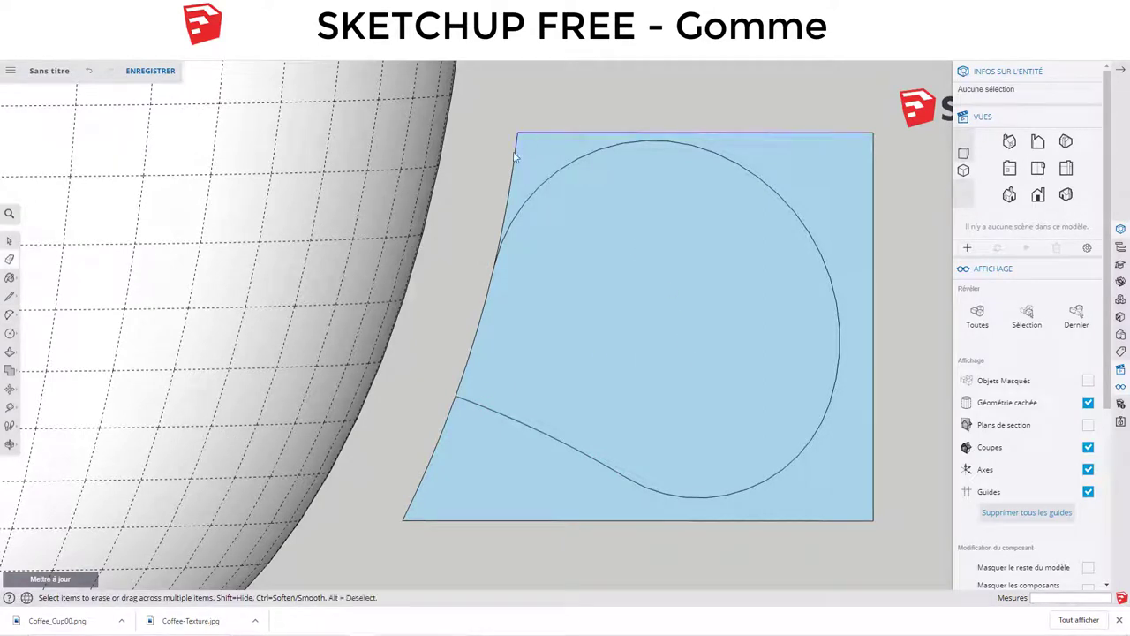
pyautogui.moveTo(515, 154); pyautogui.dragTo(521, 159)
pyautogui.click(876, 207)
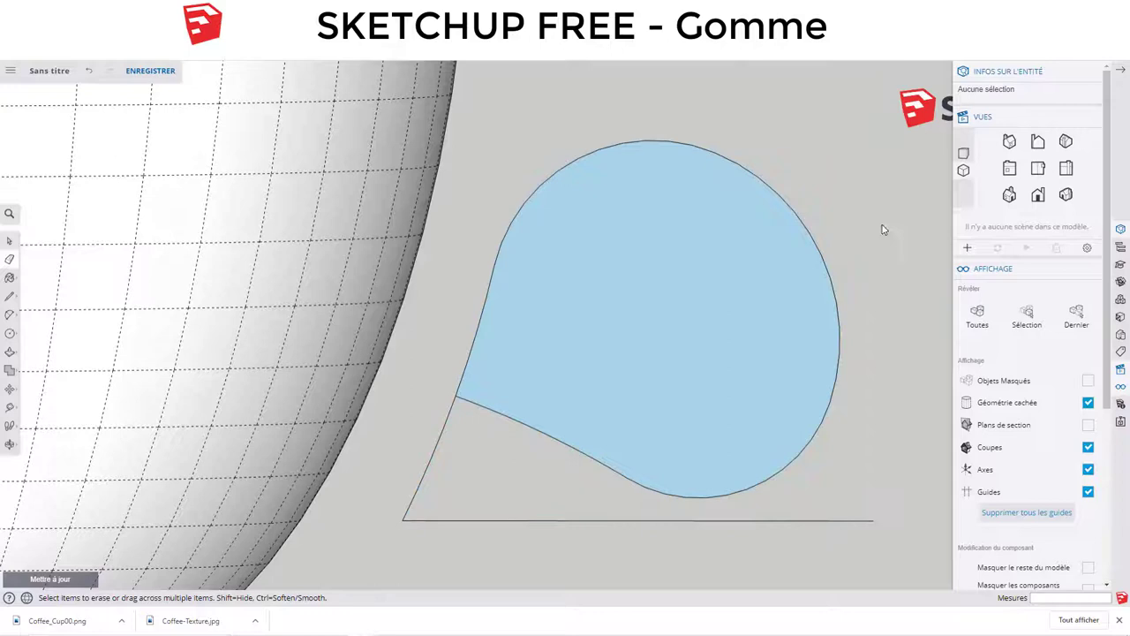
pyautogui.click(832, 520)
pyautogui.click(429, 469)
pyautogui.scroll(-2, 527, 404)
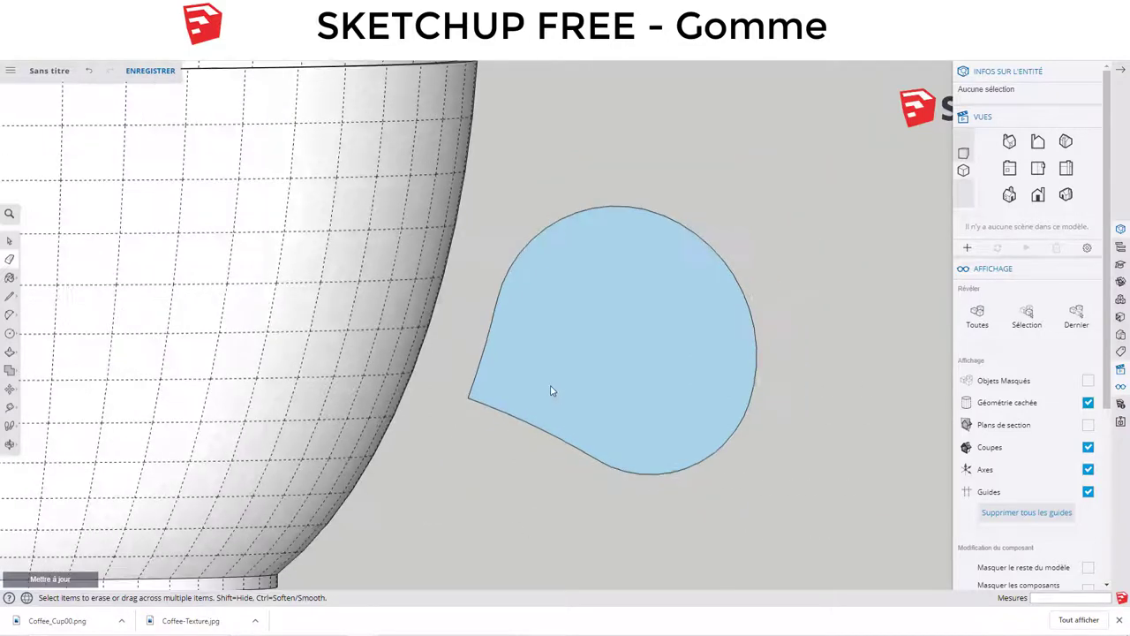
pyautogui.press('space')
# Step: Offset the teardrop face inward by 0.10 m and delete the inner face to leave a ring
pyautogui.click(680, 385)
pyautogui.press('f')
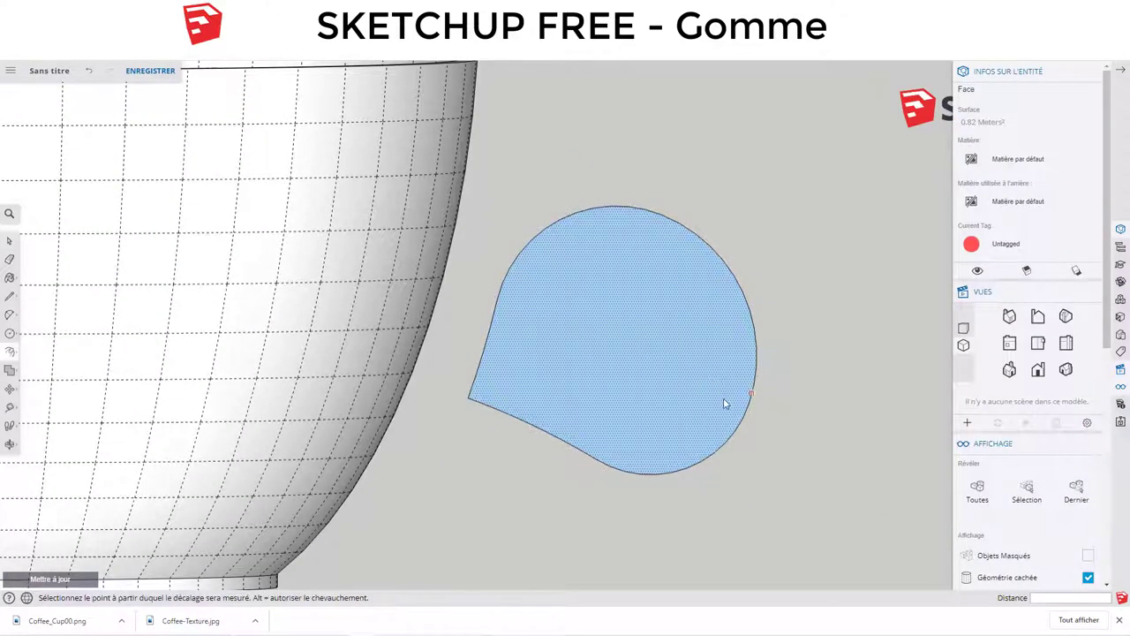
pyautogui.click(726, 404)
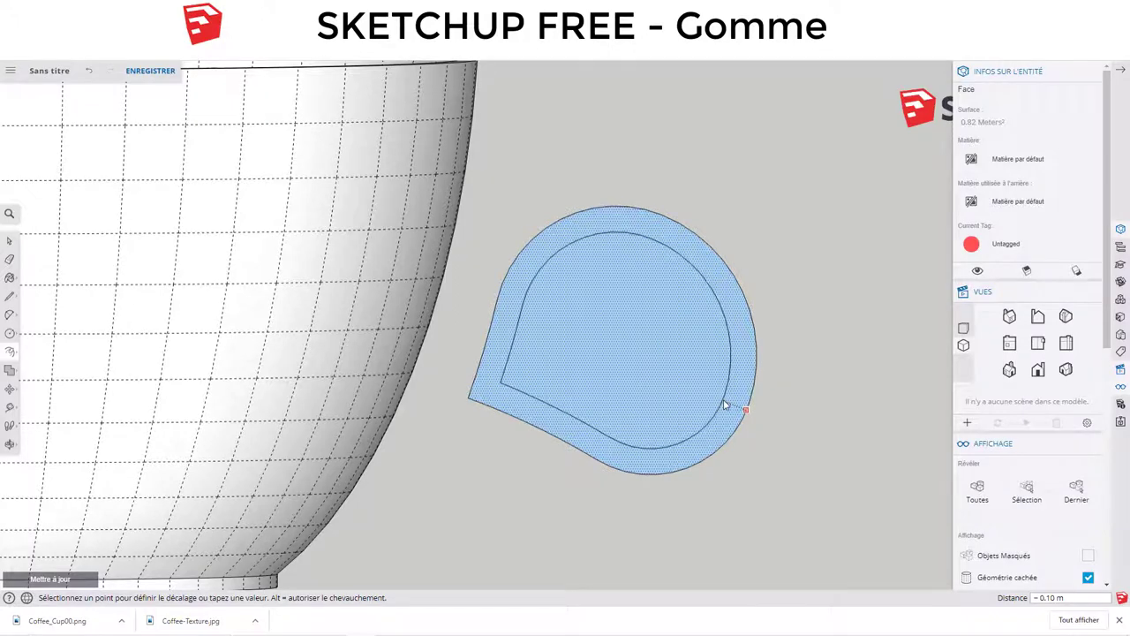
pyautogui.click(724, 403)
pyautogui.press('space')
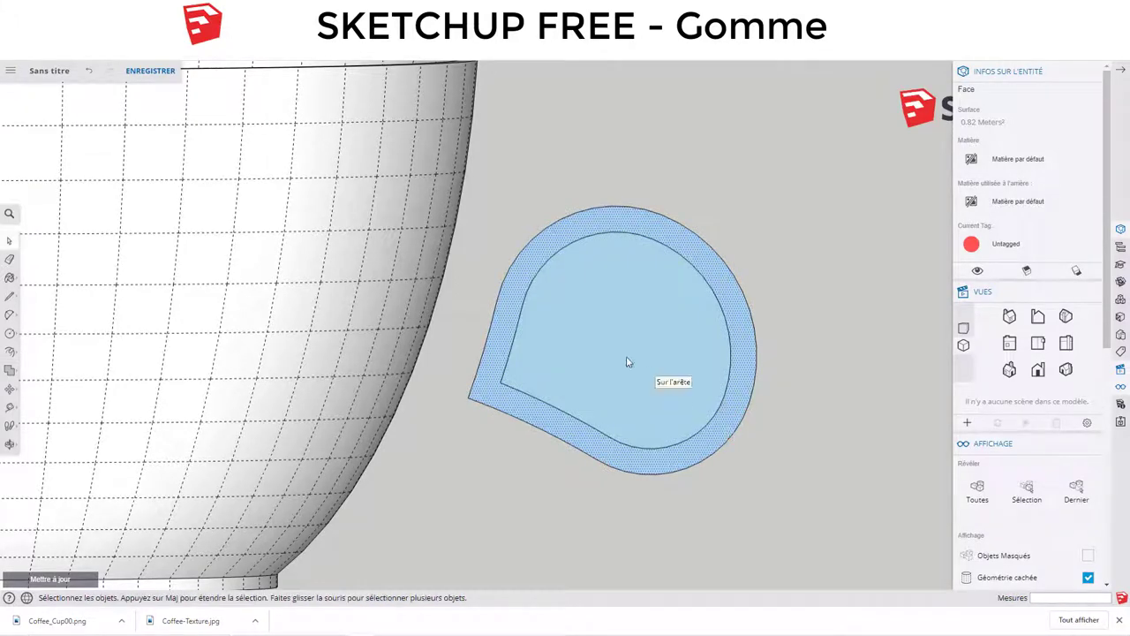
pyautogui.click(627, 362)
pyautogui.press('Delete')
# Step: Orbit between front, top and angled views to bring the handle ring into view
pyautogui.moveTo(686, 318)
pyautogui.mouseDown(button='middle')
pyautogui.moveTo(372, 424)
pyautogui.moveTo(151, 449)
pyautogui.moveTo(487, 392)
pyautogui.moveTo(709, 318)
pyautogui.moveTo(681, 327)
pyautogui.mouseUp(button='middle')
pyautogui.scroll(-2, 682, 327)
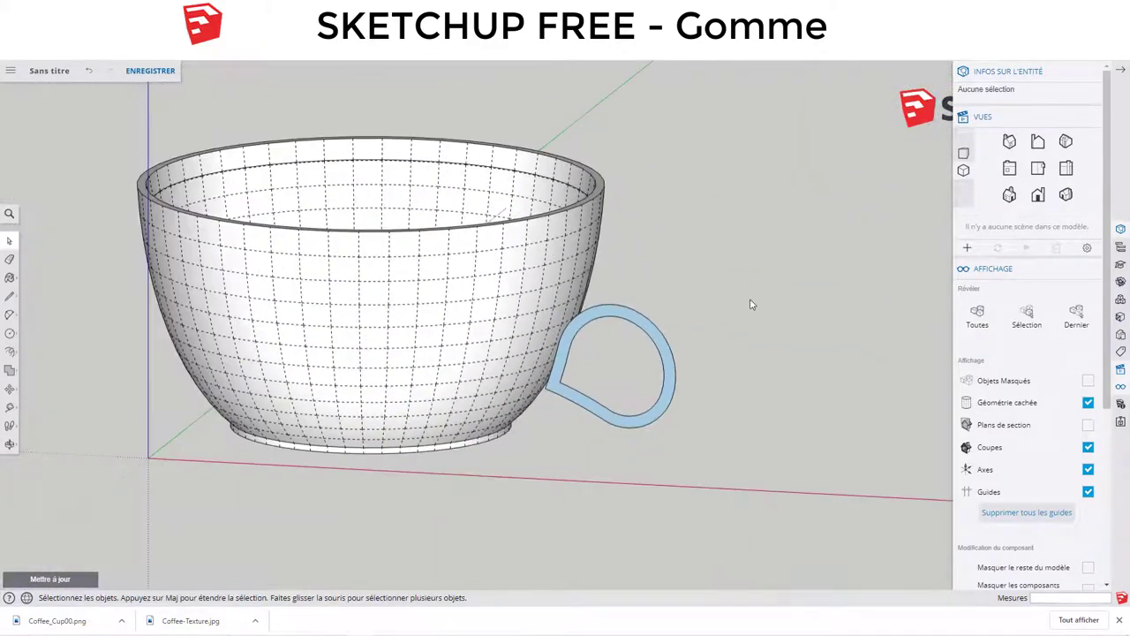
pyautogui.click(1039, 195)
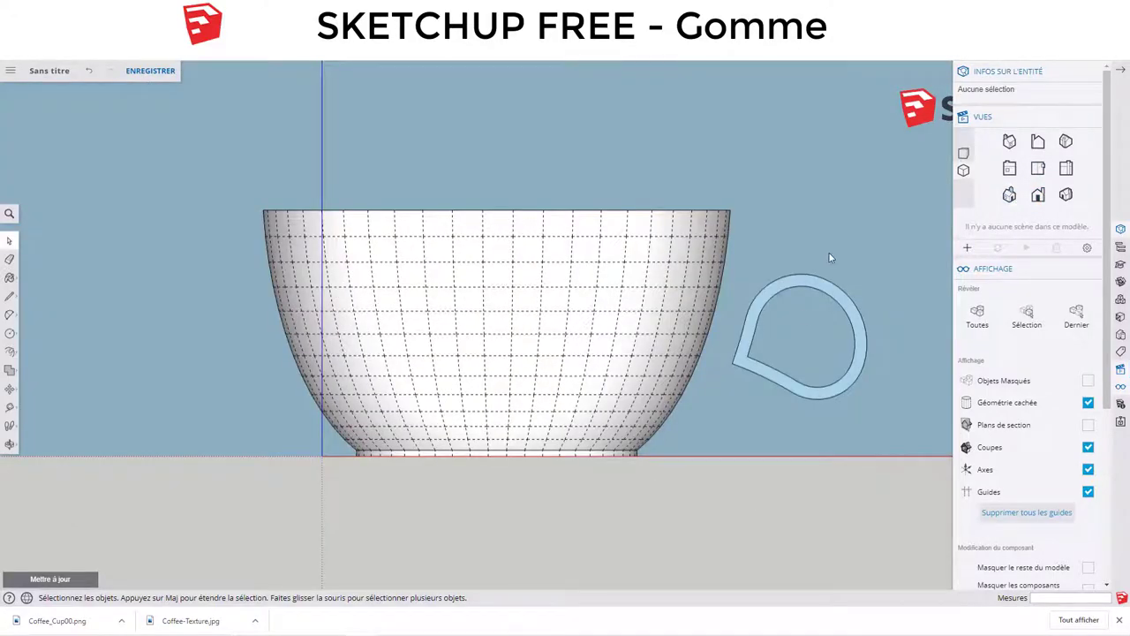
pyautogui.moveTo(829, 258)
pyautogui.mouseDown(button='middle')
pyautogui.moveTo(626, 244)
pyautogui.moveTo(177, 522)
pyautogui.mouseUp(button='middle')
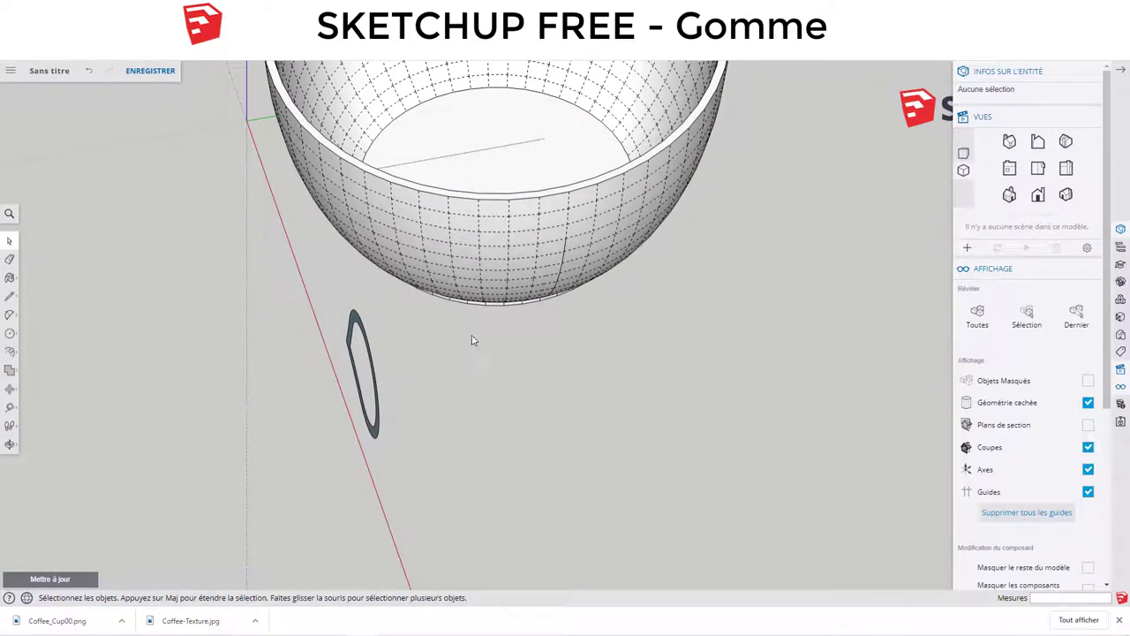
pyautogui.click(1038, 167)
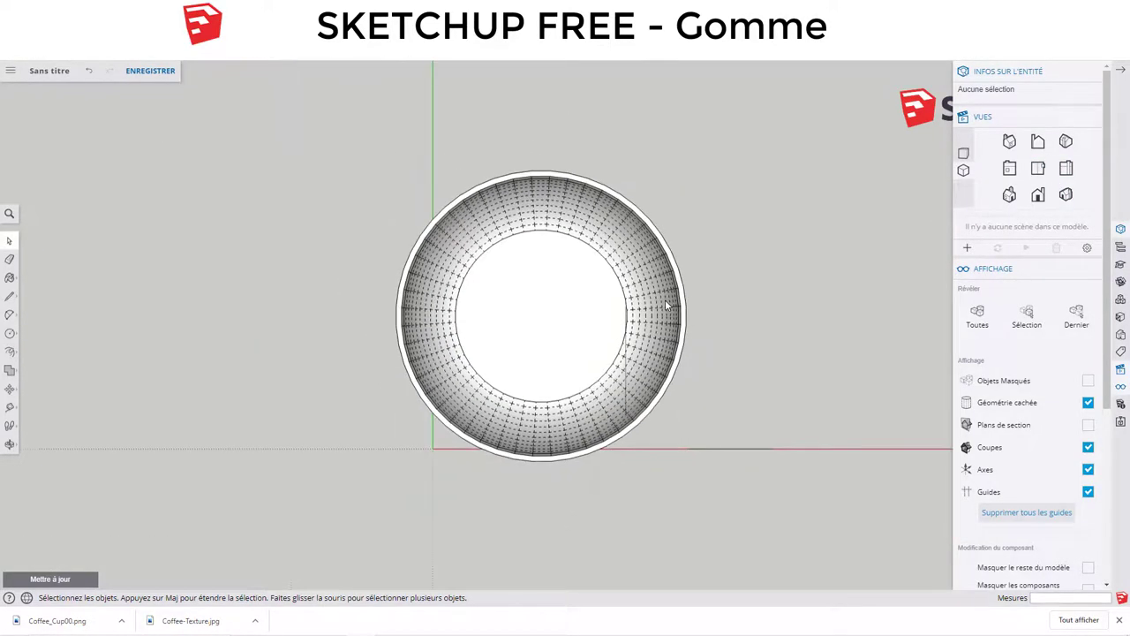
pyautogui.moveTo(663, 192); pyautogui.dragTo(675, 272, button='middle')
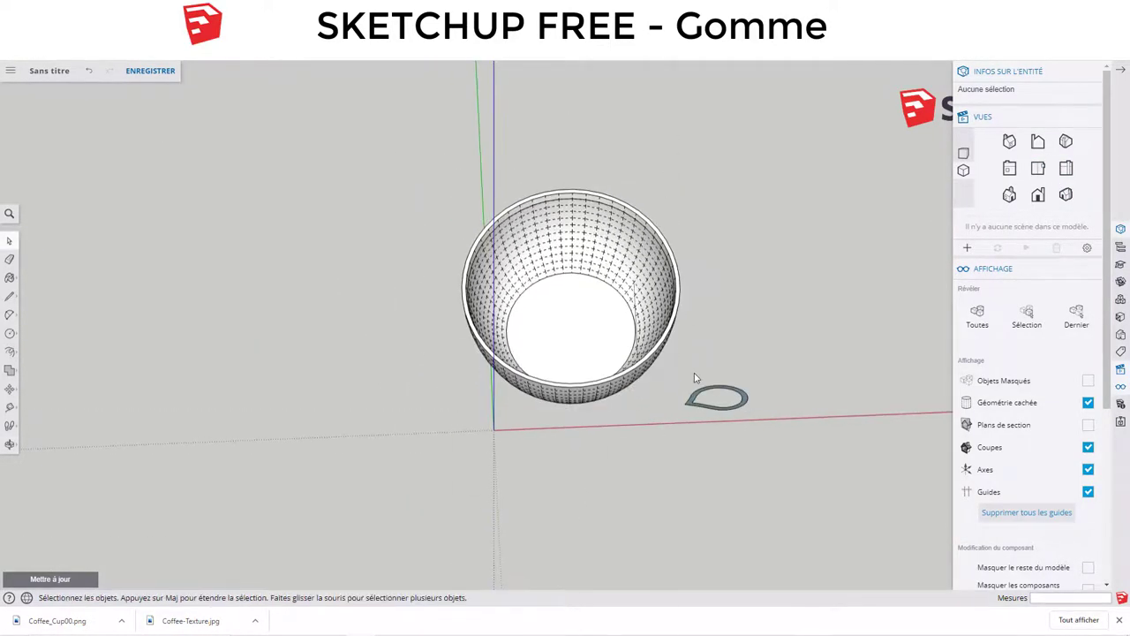
# Step: Window-select the handle ring and make it a group, dismissing the component dialog
pyautogui.moveTo(681, 363); pyautogui.dragTo(780, 450)
pyautogui.rightClick(720, 390)
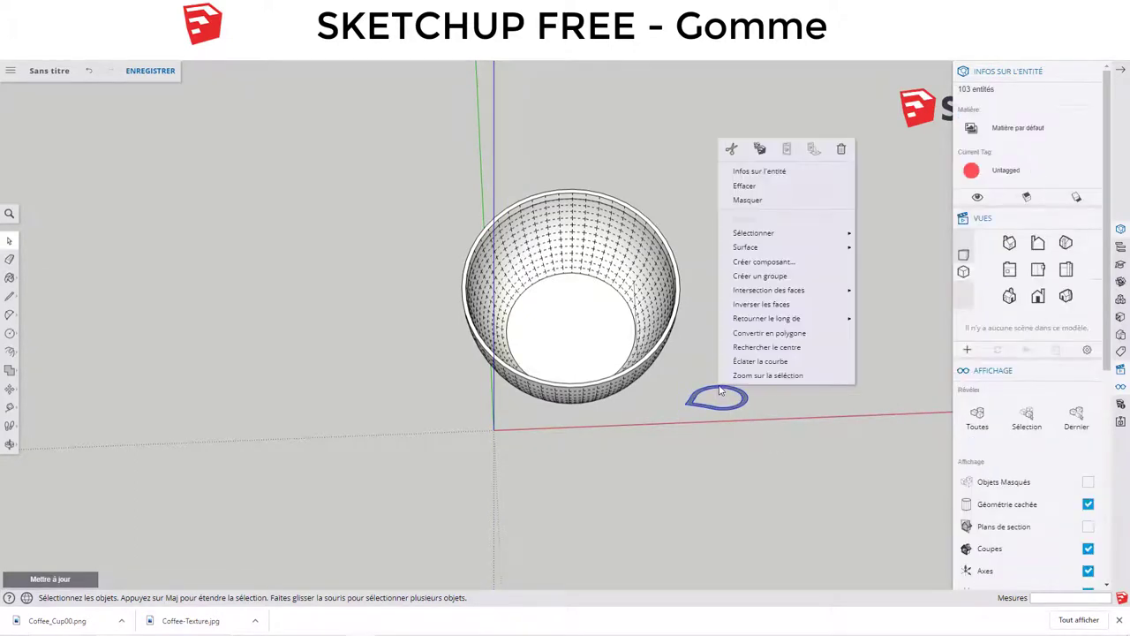
pyautogui.click(760, 278)
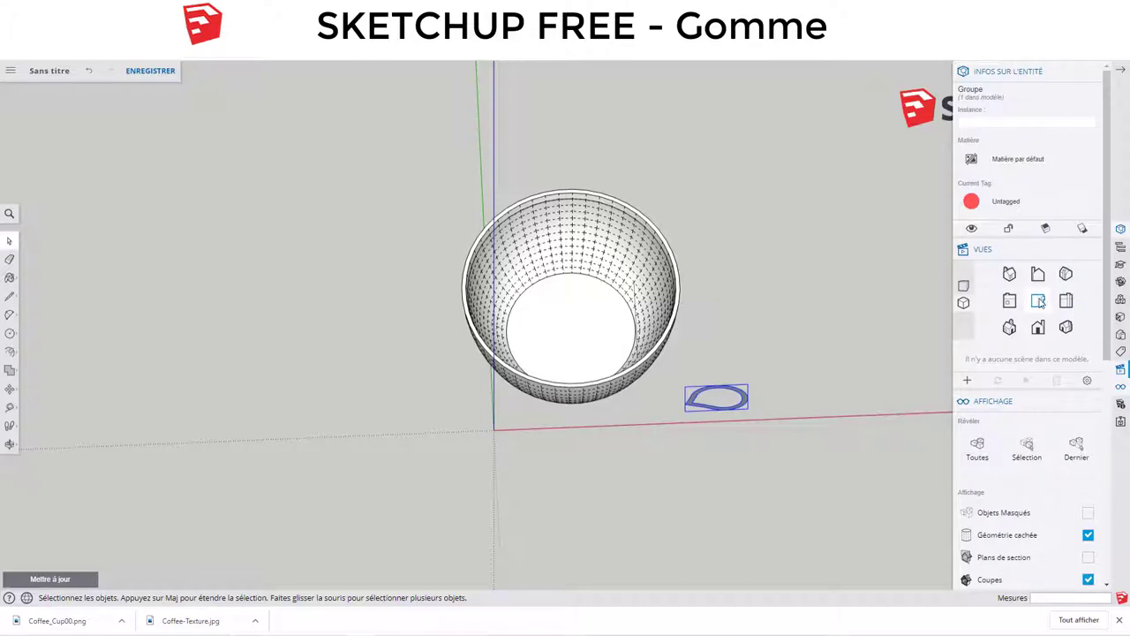
pyautogui.click(1037, 300)
pyautogui.press('g')
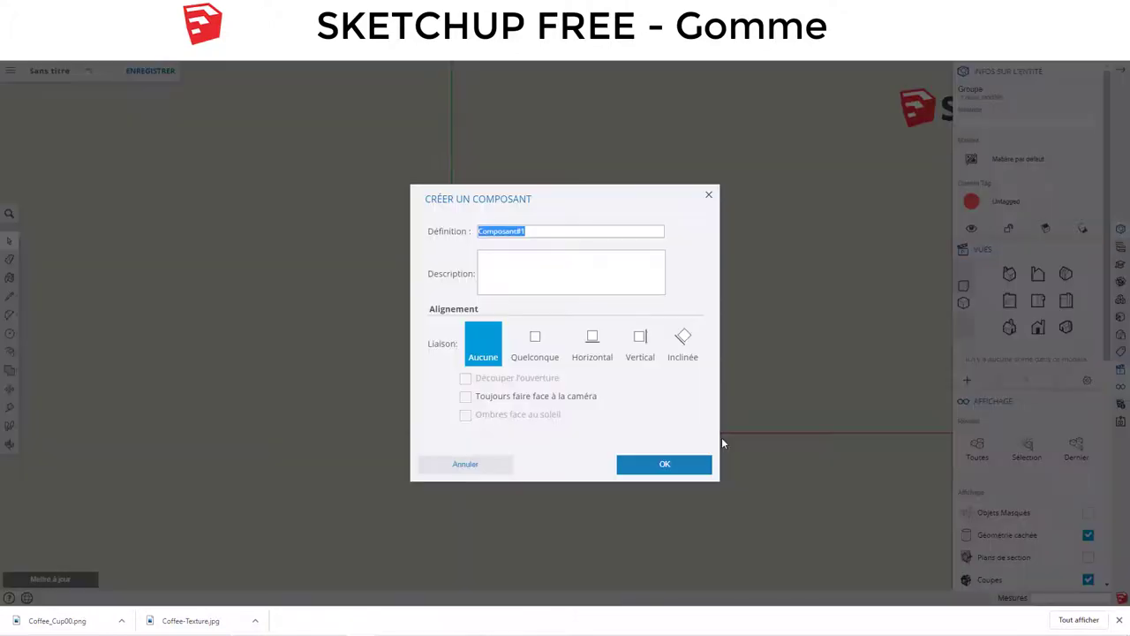
pyautogui.press('Escape')
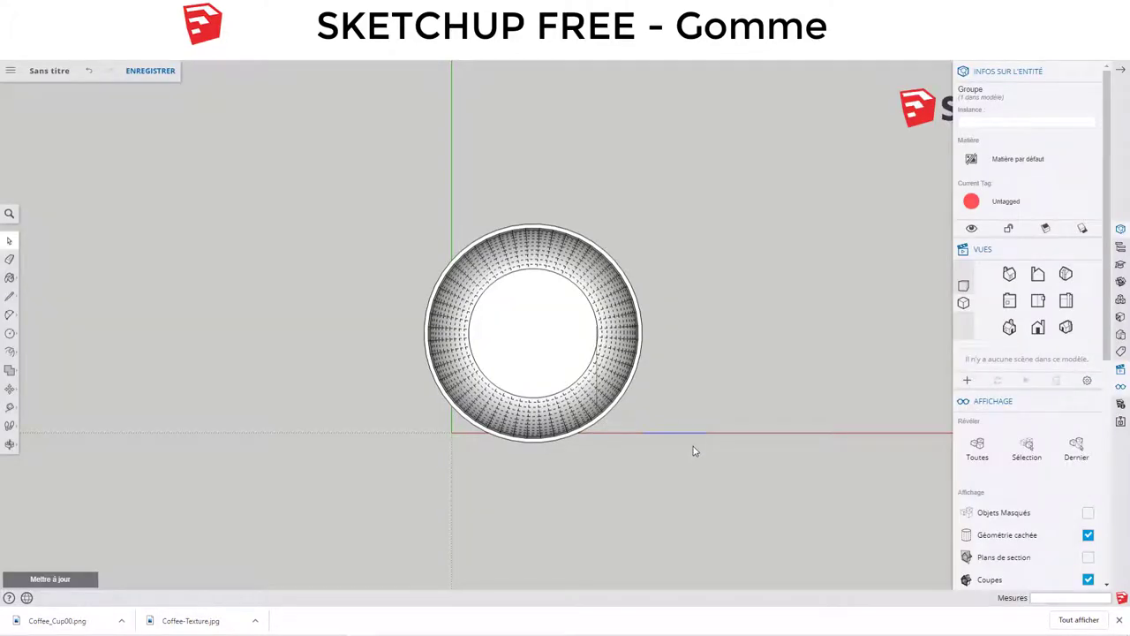
# Step: Move the handle group by its endpoint so its pointed end touches the cup's outer wall
pyautogui.press('m')
pyautogui.click(691, 431)
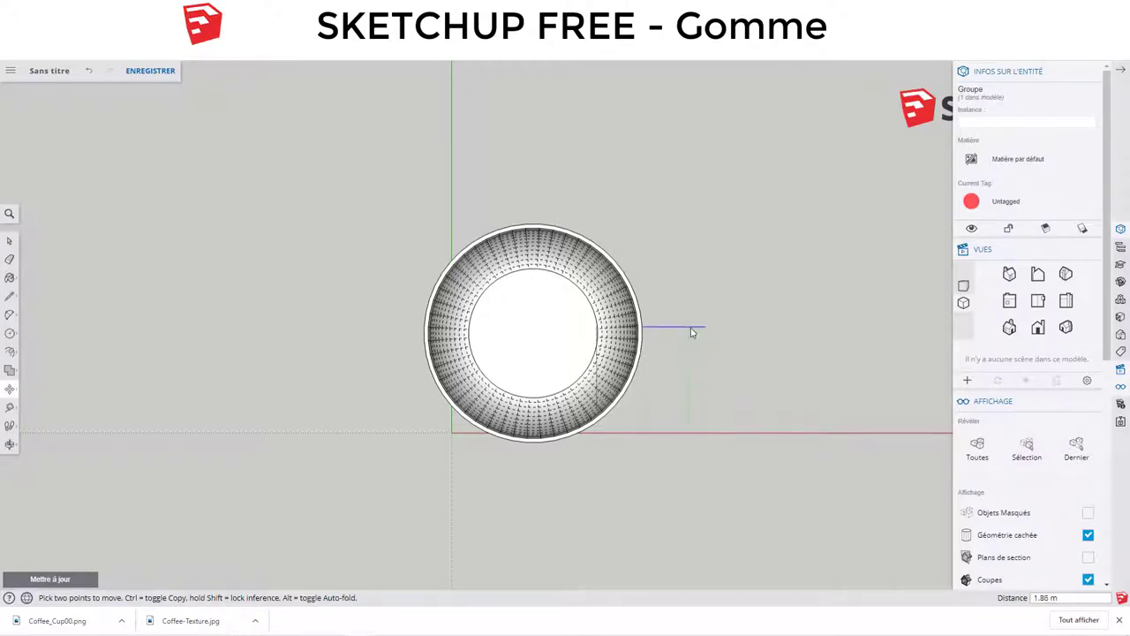
pyautogui.moveTo(693, 335)
pyautogui.mouseDown(button='middle')
pyautogui.moveTo(669, 340)
pyautogui.moveTo(477, 122)
pyautogui.mouseUp(button='middle')
pyautogui.scroll(3, 671, 435)
pyautogui.moveTo(656, 403)
pyautogui.mouseDown(button='middle')
pyautogui.moveTo(805, 270)
pyautogui.moveTo(757, 314)
pyautogui.mouseUp(button='middle')
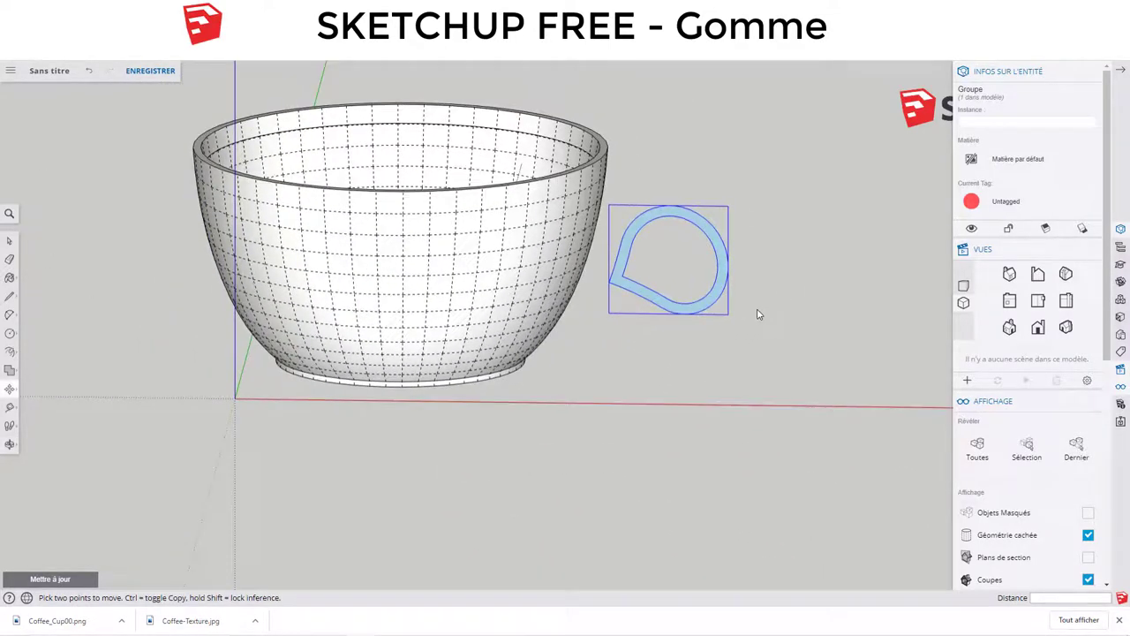
pyautogui.click(726, 265)
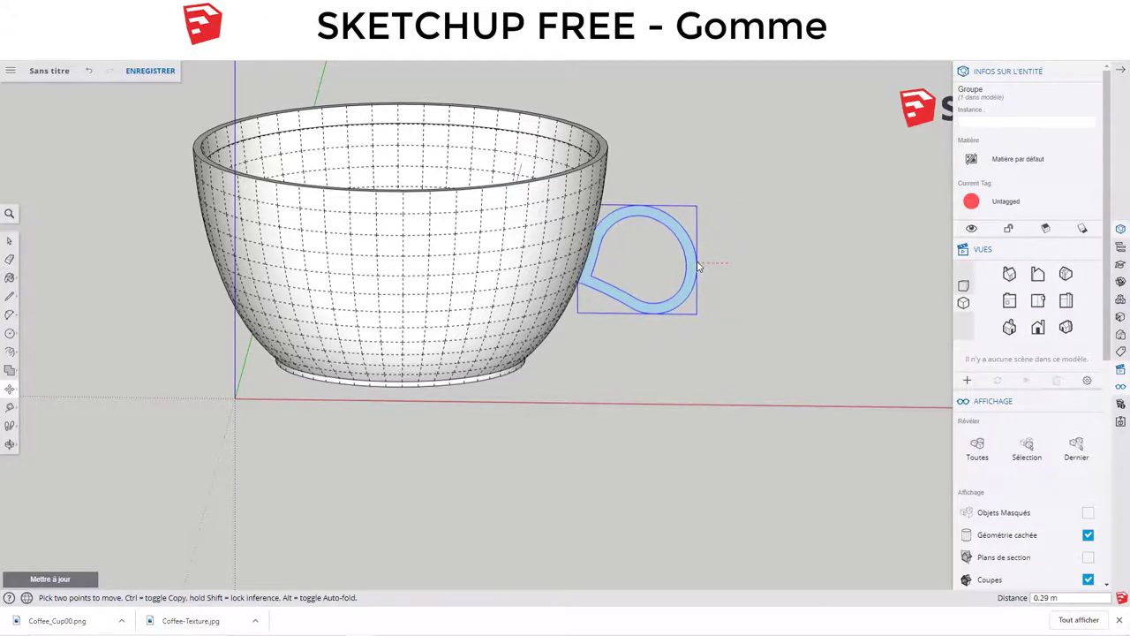
pyautogui.click(745, 284)
pyautogui.moveTo(744, 284)
pyautogui.mouseDown(button='middle')
pyautogui.moveTo(530, 403)
pyautogui.moveTo(642, 387)
pyautogui.moveTo(665, 305)
pyautogui.mouseUp(button='middle')
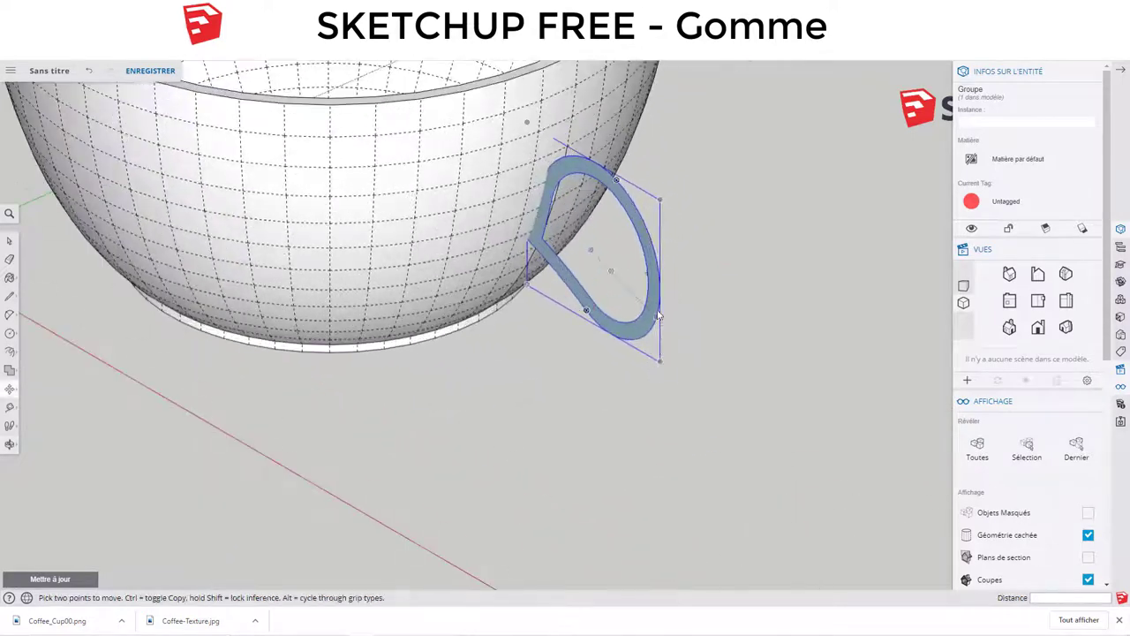
# Step: Open the handle group and push-pull its flat face into a first extrusion
pyautogui.press('space')
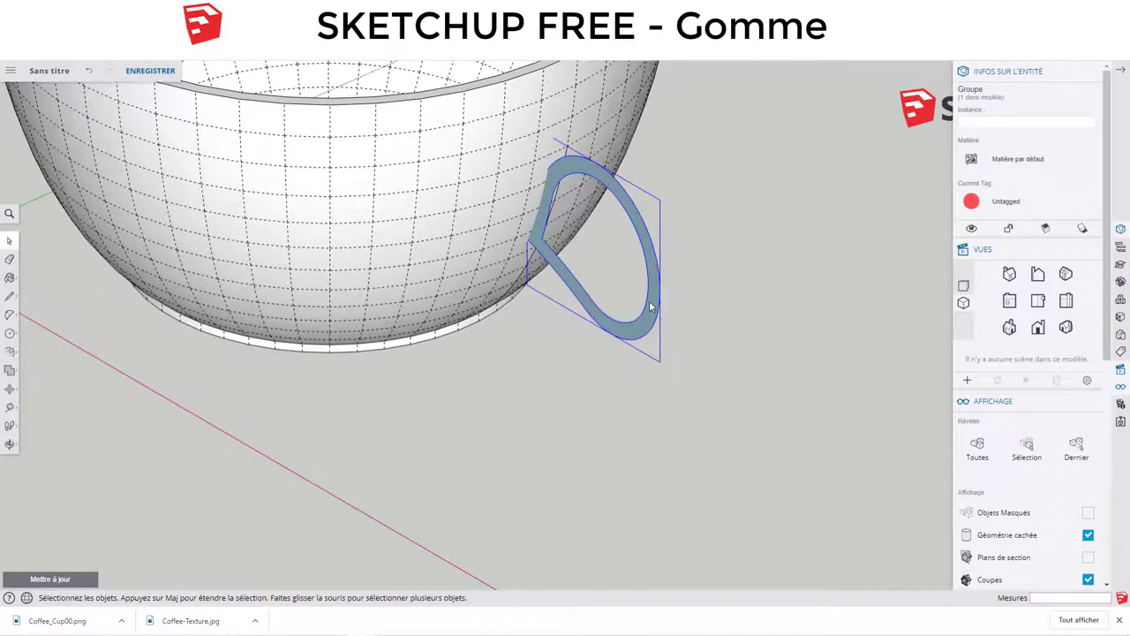
pyautogui.doubleClick(649, 304)
pyautogui.press('p')
pyautogui.click(651, 302)
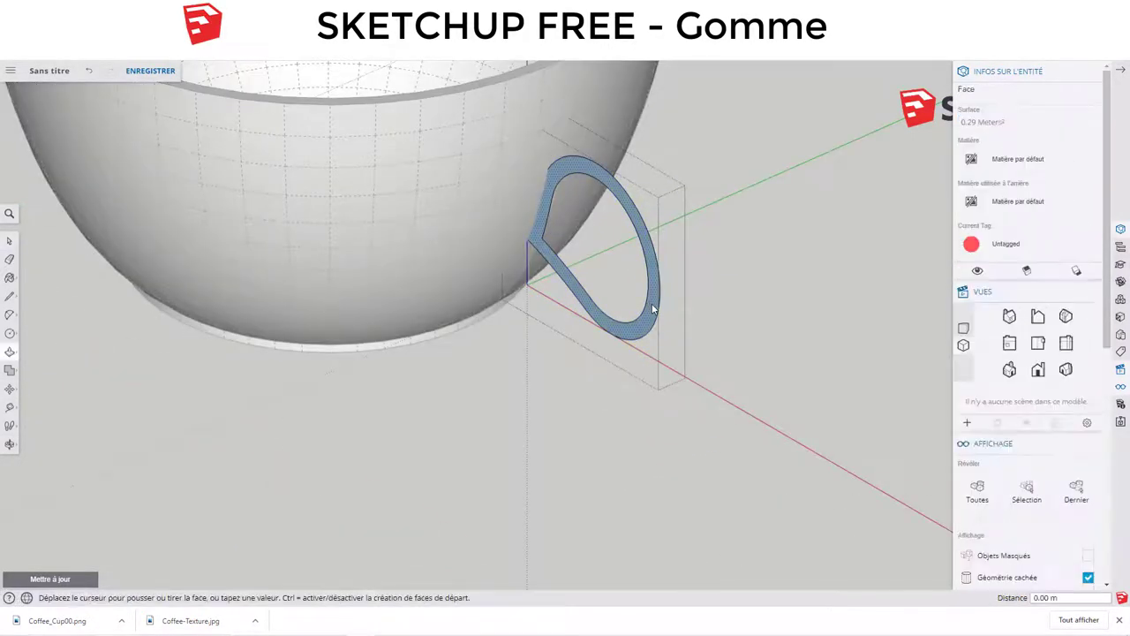
pyautogui.click(647, 310)
pyautogui.moveTo(648, 311); pyautogui.dragTo(442, 342, button='middle')
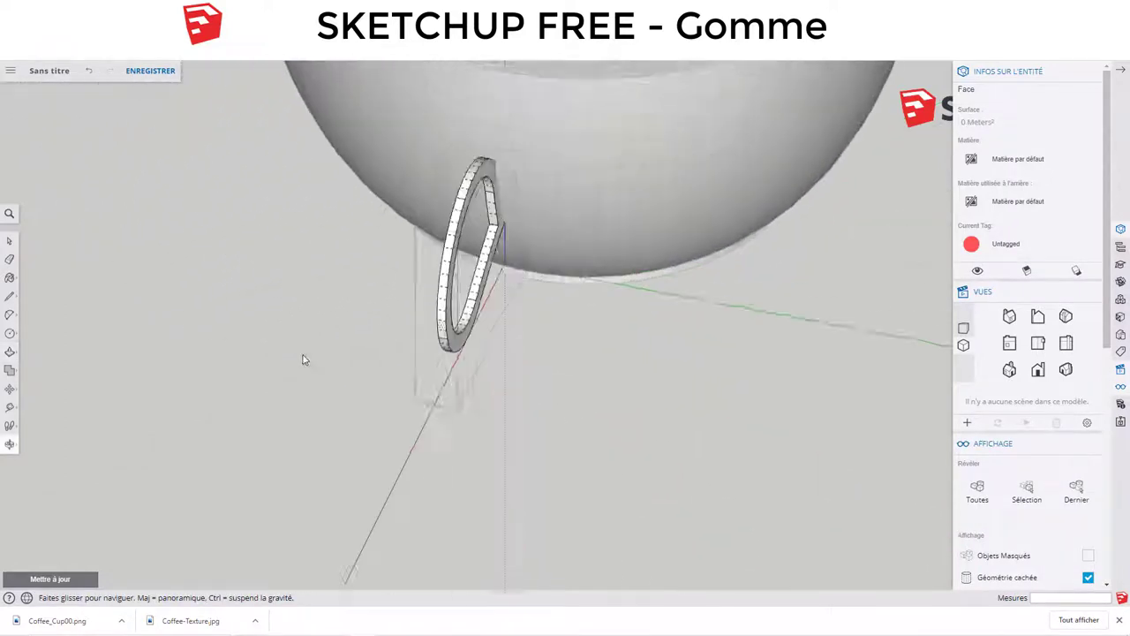
pyautogui.hotkey('ctrl', 'z')
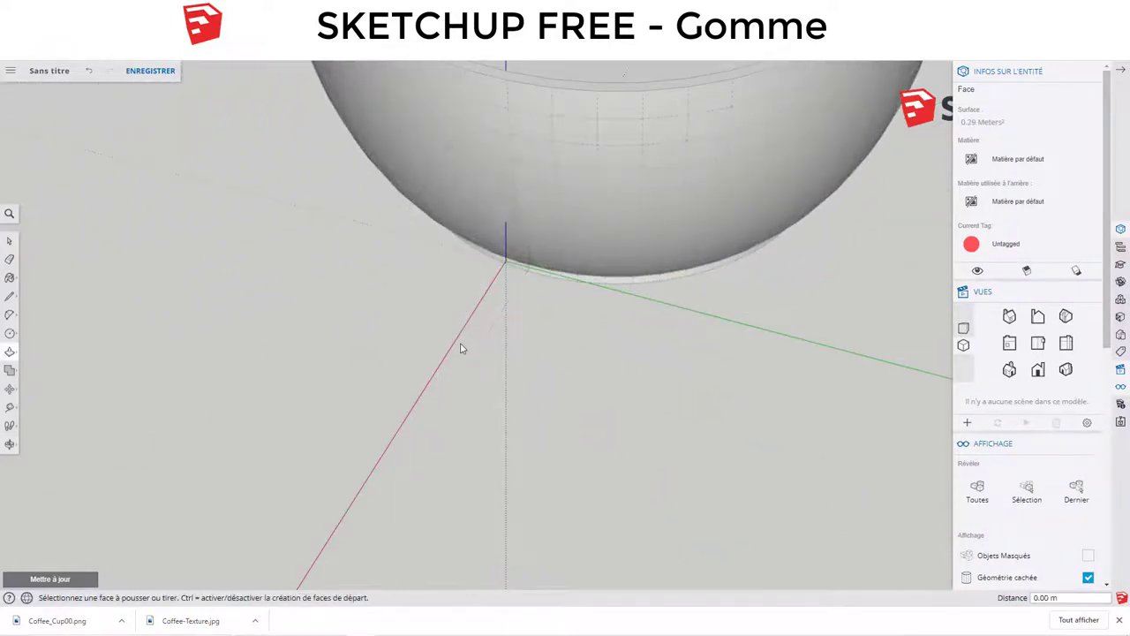
pyautogui.hotkey('ctrl', 'y')
# Step: Pull the handle face out to about 0.09 m thick, forming a solid ring
pyautogui.moveTo(473, 351); pyautogui.dragTo(473, 359, button='middle')
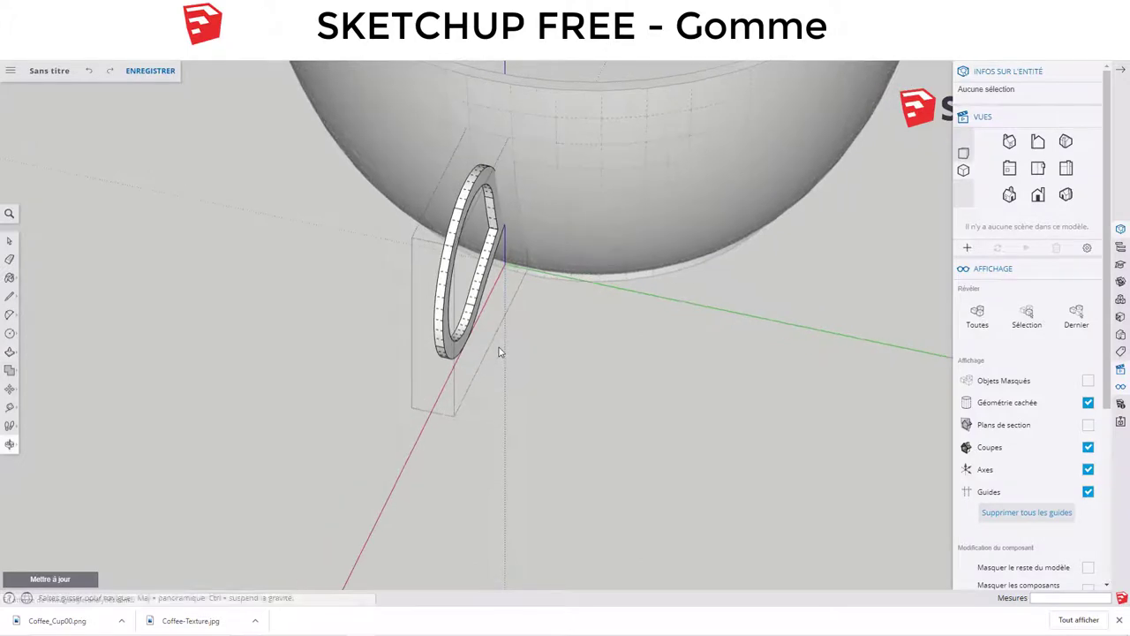
pyautogui.click(455, 355)
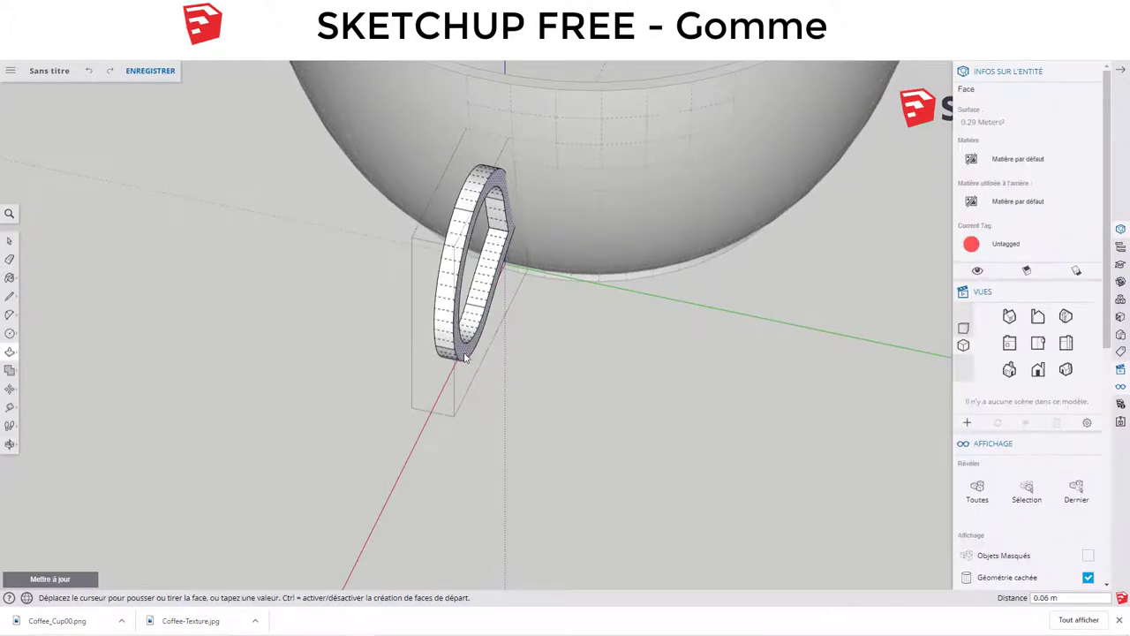
pyautogui.click(468, 358)
pyautogui.moveTo(472, 361)
pyautogui.mouseDown(button='middle')
pyautogui.moveTo(656, 321)
pyautogui.moveTo(719, 252)
pyautogui.moveTo(593, 276)
pyautogui.moveTo(762, 235)
pyautogui.mouseUp(button='middle')
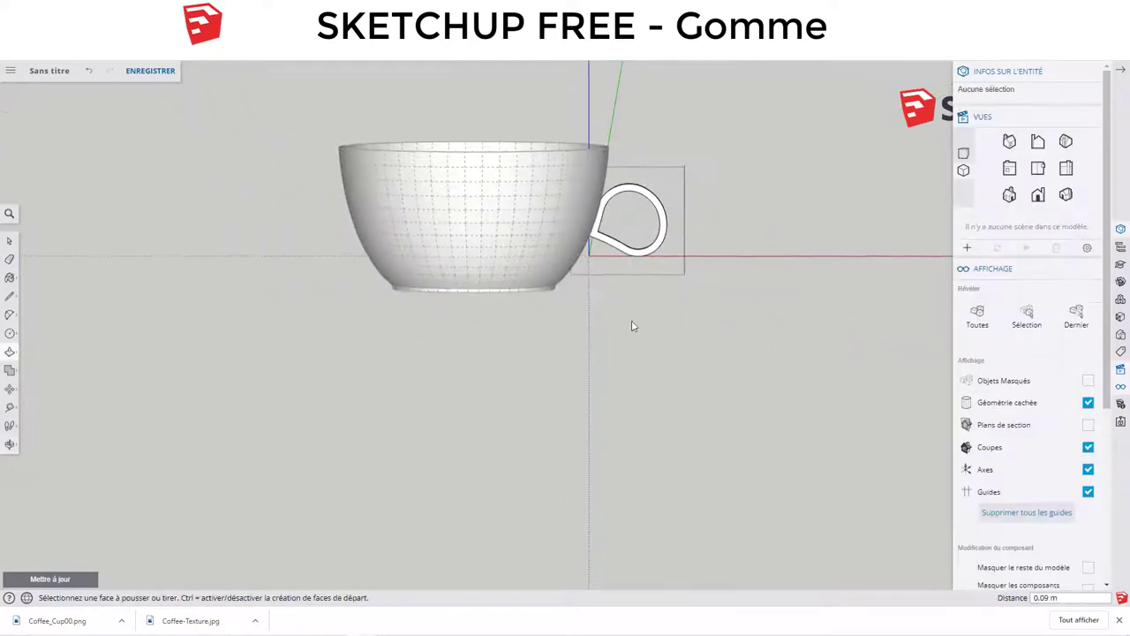
pyautogui.scroll(3, 633, 323)
pyautogui.press('space')
# Step: Select the handle group and scale it up toward 1.89× to match the cup's height
pyautogui.moveTo(658, 275); pyautogui.dragTo(557, 318, button='middle')
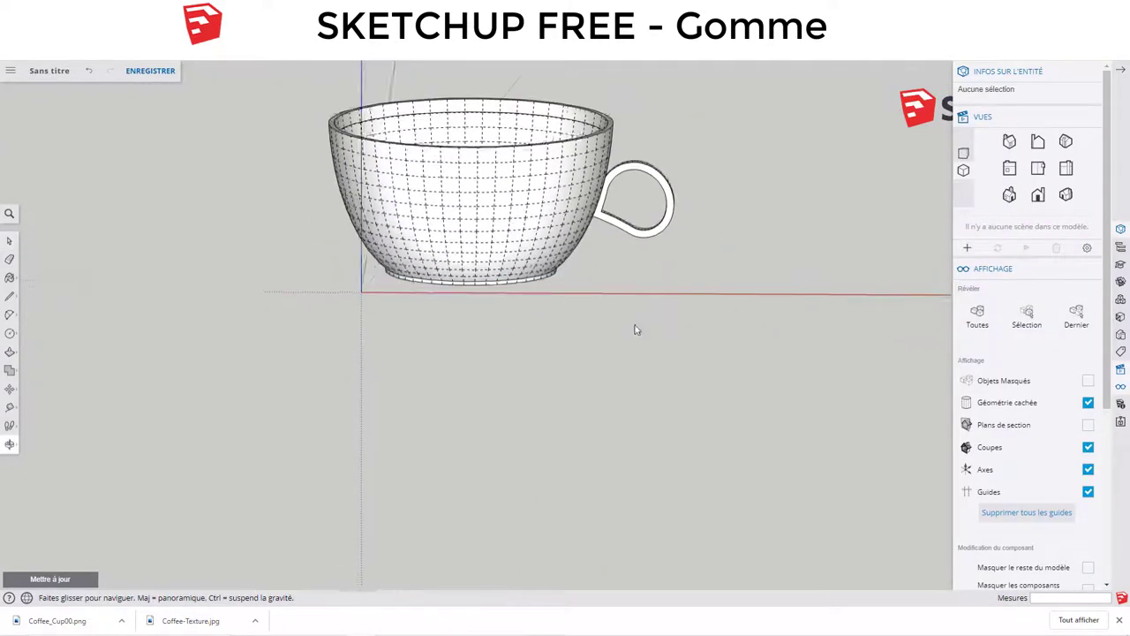
pyautogui.scroll(3, 671, 220)
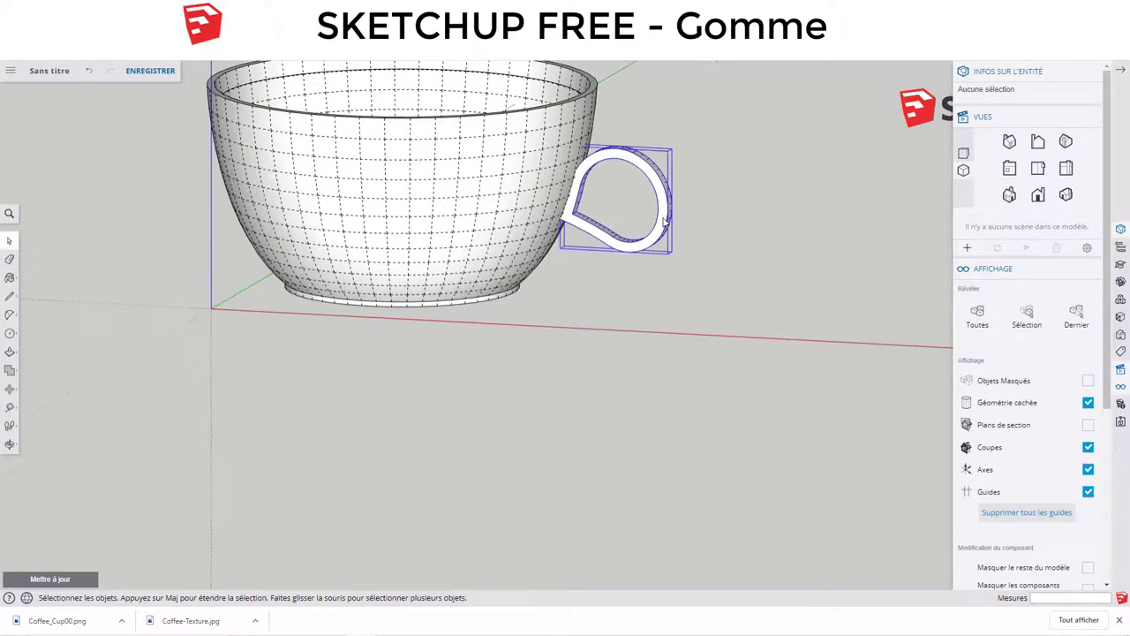
pyautogui.doubleClick(668, 225)
pyautogui.click(673, 236)
pyautogui.click(652, 237)
pyautogui.press('s')
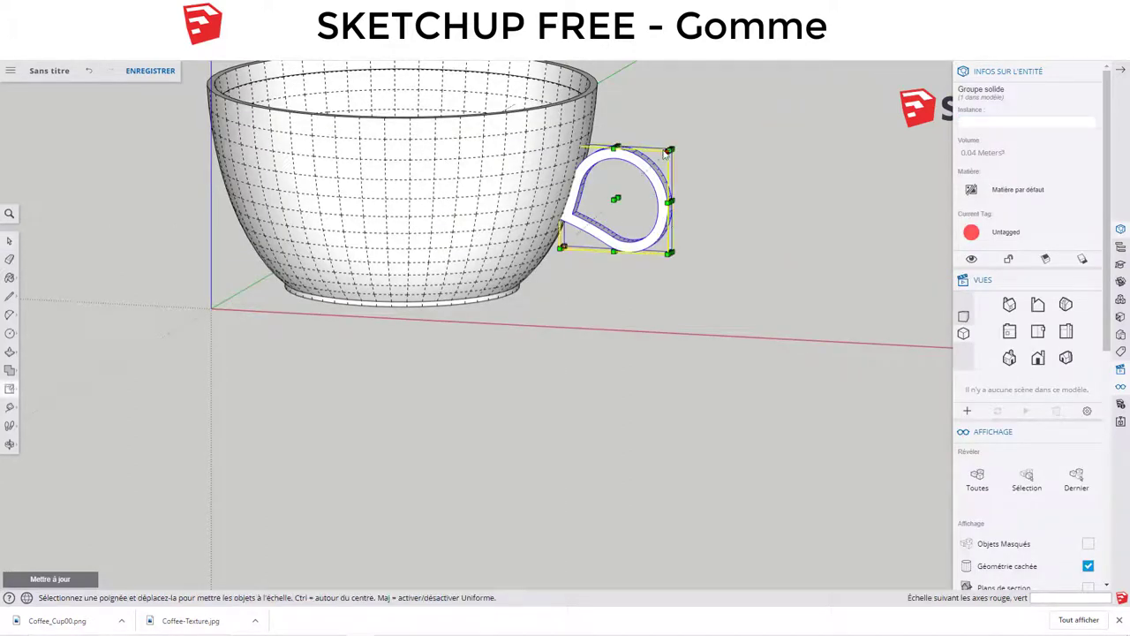
pyautogui.moveTo(670, 152)
pyautogui.mouseDown()
pyautogui.moveTo(725, 126)
pyautogui.moveTo(686, 212)
pyautogui.mouseUp()
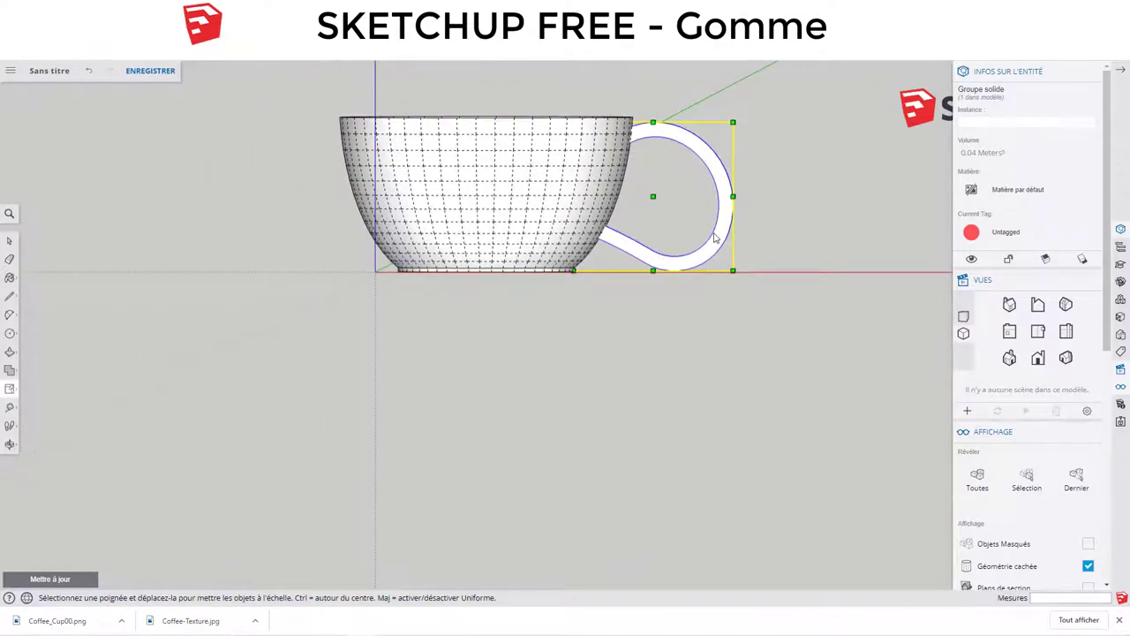
# Step: Move the enlarged handle about 0.45 m so its pointed end meets the cup's curved wall
pyautogui.press('m')
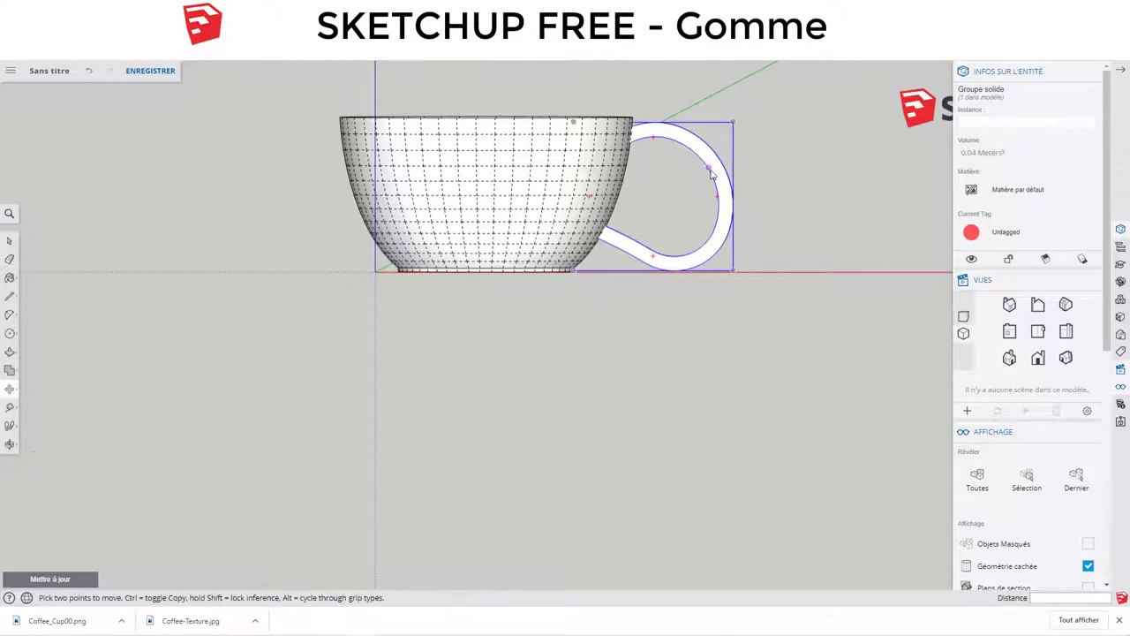
pyautogui.click(706, 170)
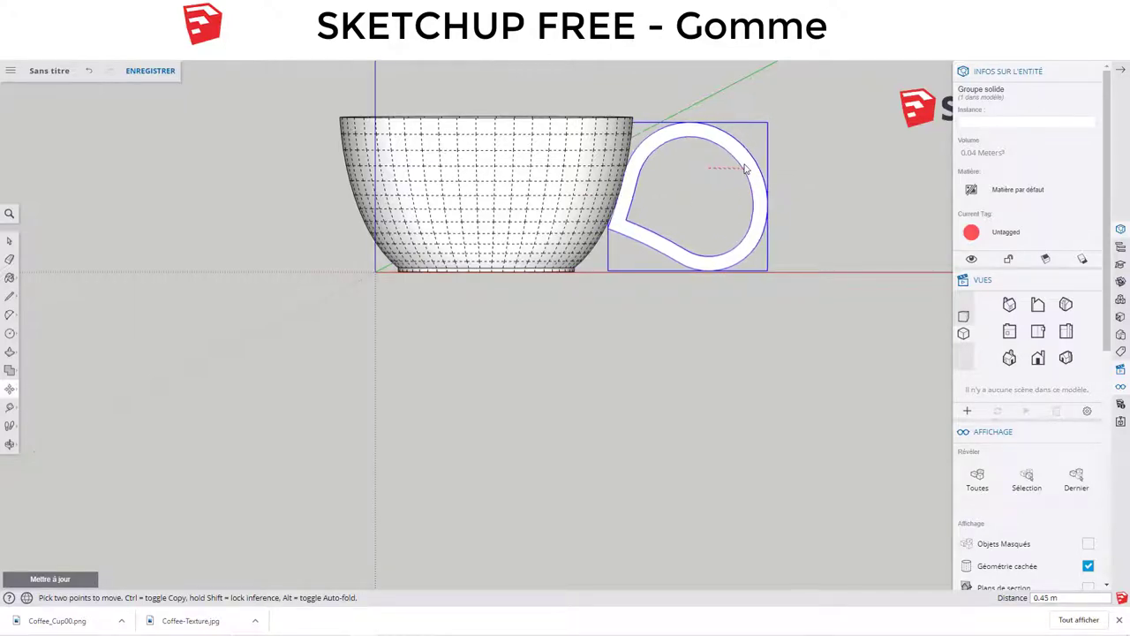
pyautogui.moveTo(742, 170); pyautogui.dragTo(394, 351, button='middle')
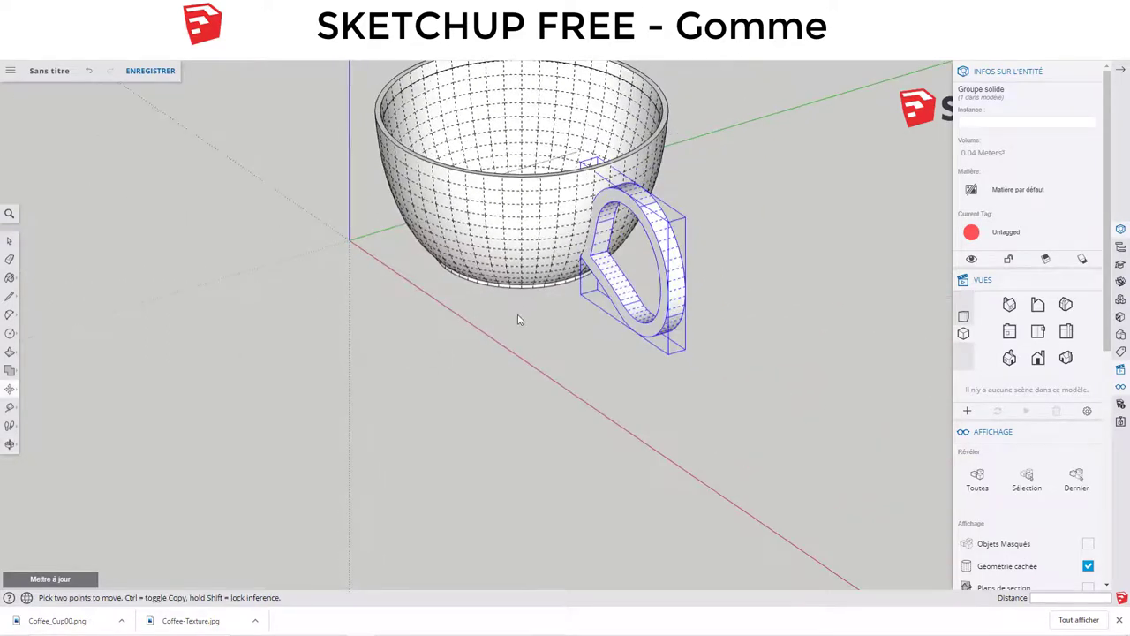
pyautogui.scroll(2, 521, 331)
pyautogui.moveTo(530, 346)
pyautogui.mouseDown(button='middle')
pyautogui.moveTo(655, 347)
pyautogui.moveTo(550, 162)
pyautogui.mouseUp(button='middle')
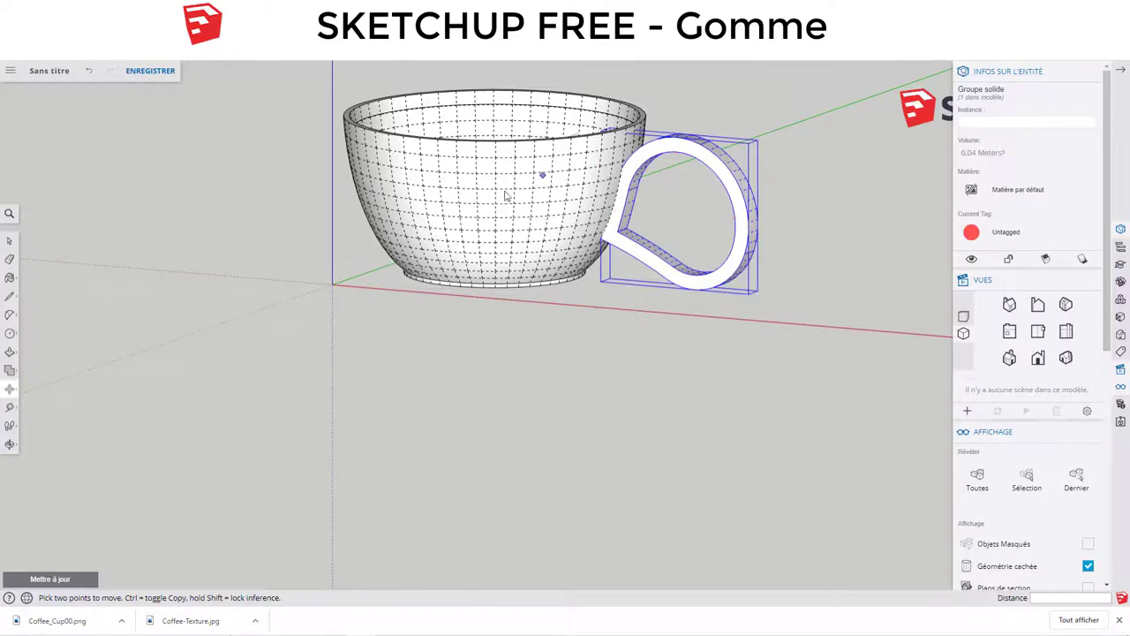
pyautogui.scroll(3, 507, 201)
pyautogui.press('e')
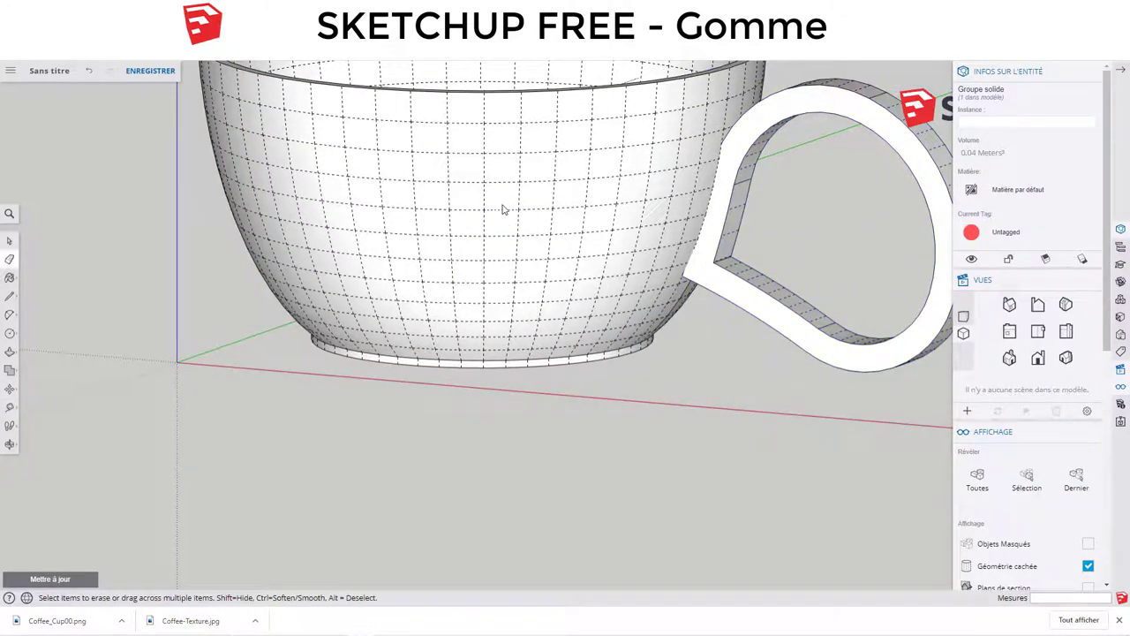
# Step: Draw a short stray line across one facet on the cup's side
pyautogui.click(504, 209)
pyautogui.moveTo(536, 242)
pyautogui.mouseDown(button='middle')
pyautogui.moveTo(693, 262)
pyautogui.moveTo(568, 234)
pyautogui.mouseUp(button='middle')
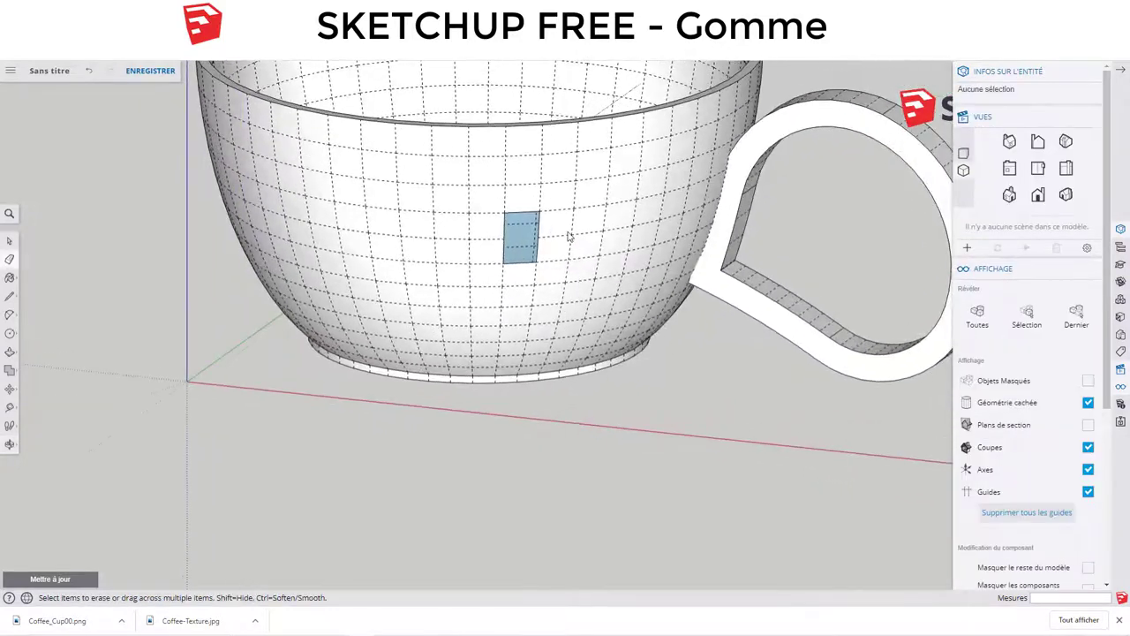
pyautogui.scroll(3, 535, 210)
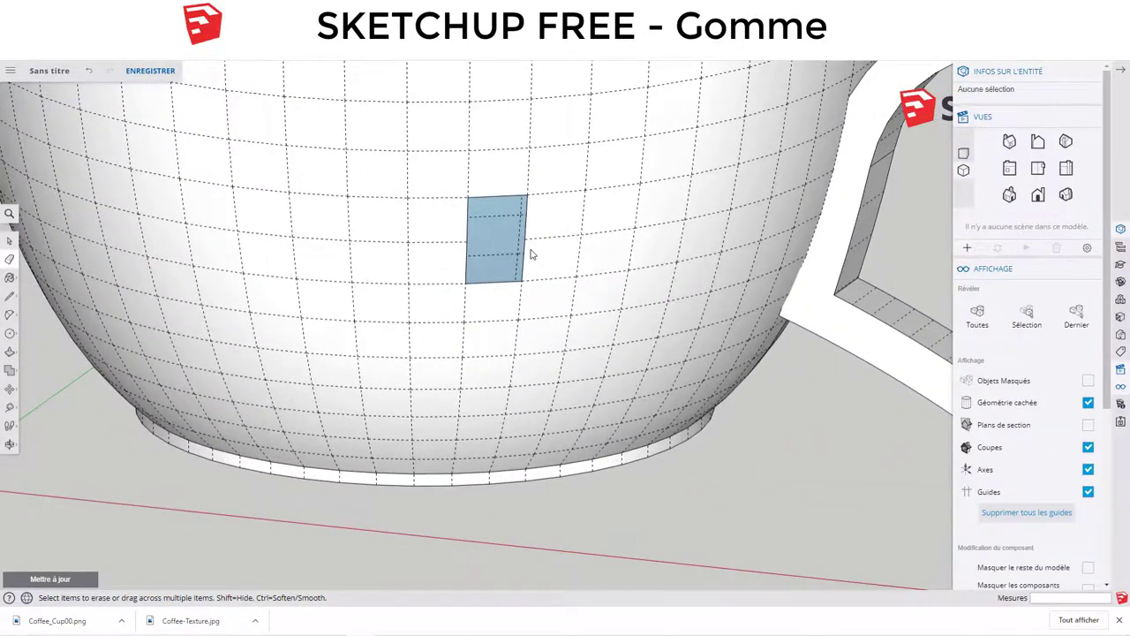
pyautogui.scroll(2, 531, 254)
pyautogui.press('l')
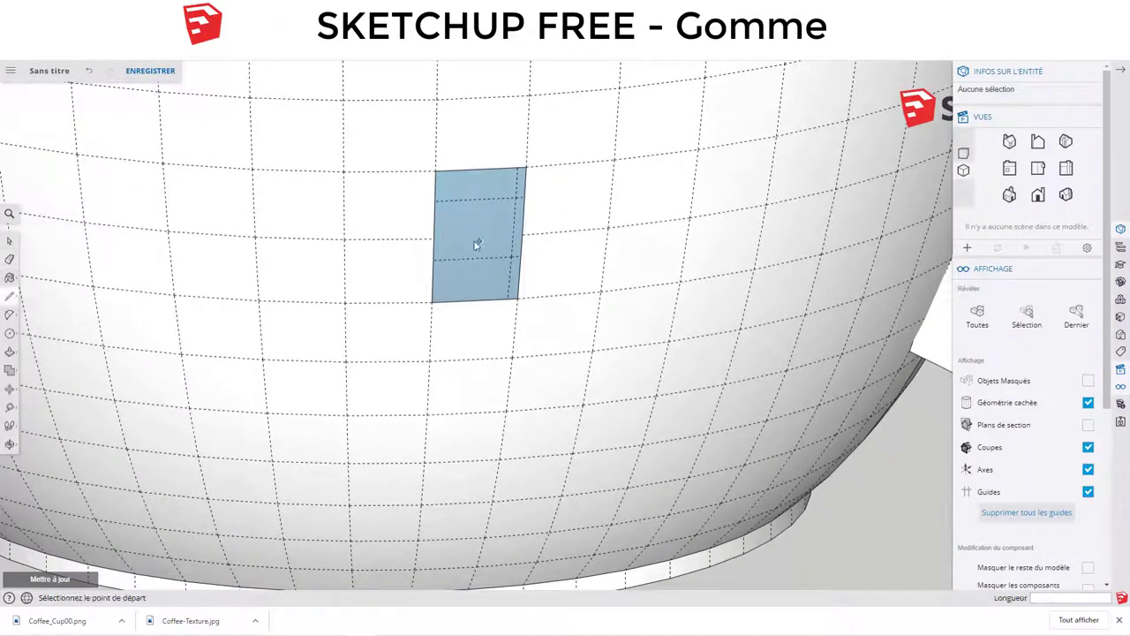
pyautogui.click(433, 239)
pyautogui.click(523, 237)
pyautogui.scroll(-3, 523, 236)
# Step: Uncheck Géométrie cachée so the cup's wall displays smooth without mesh lines
pyautogui.press('space')
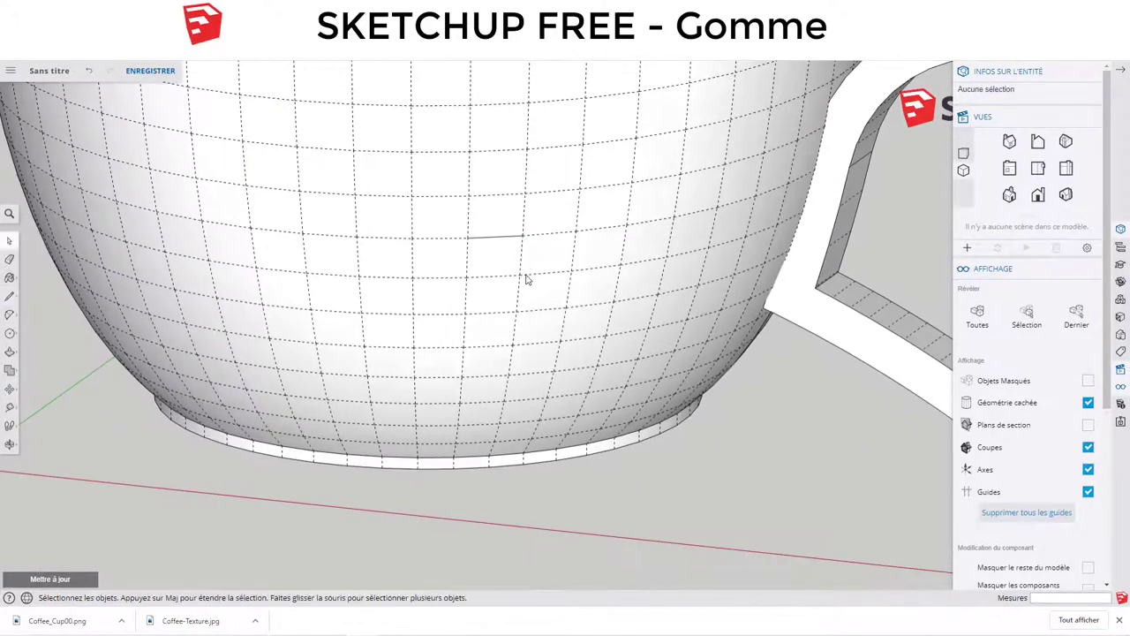
pyautogui.scroll(-1, 527, 269)
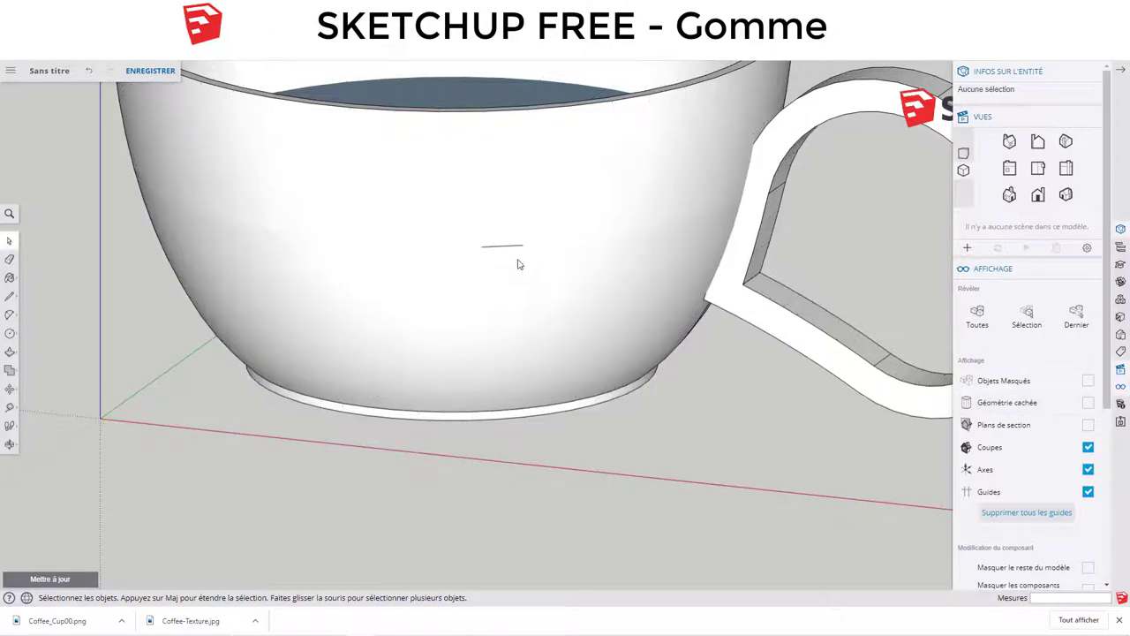
pyautogui.moveTo(520, 262); pyautogui.dragTo(588, 267, button='middle')
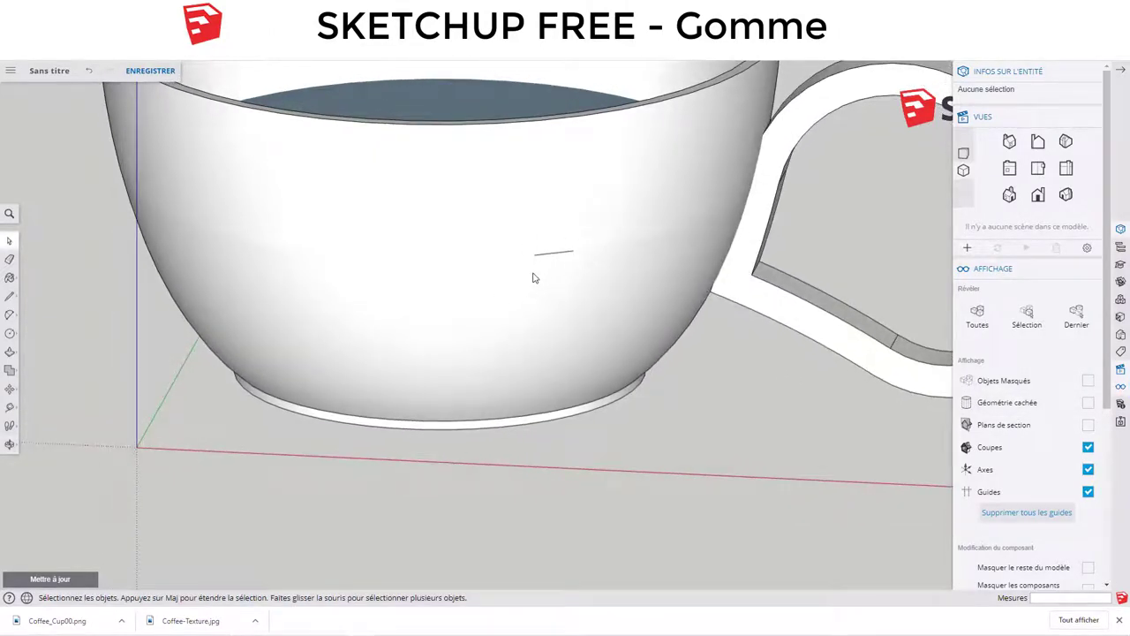
pyautogui.press('e')
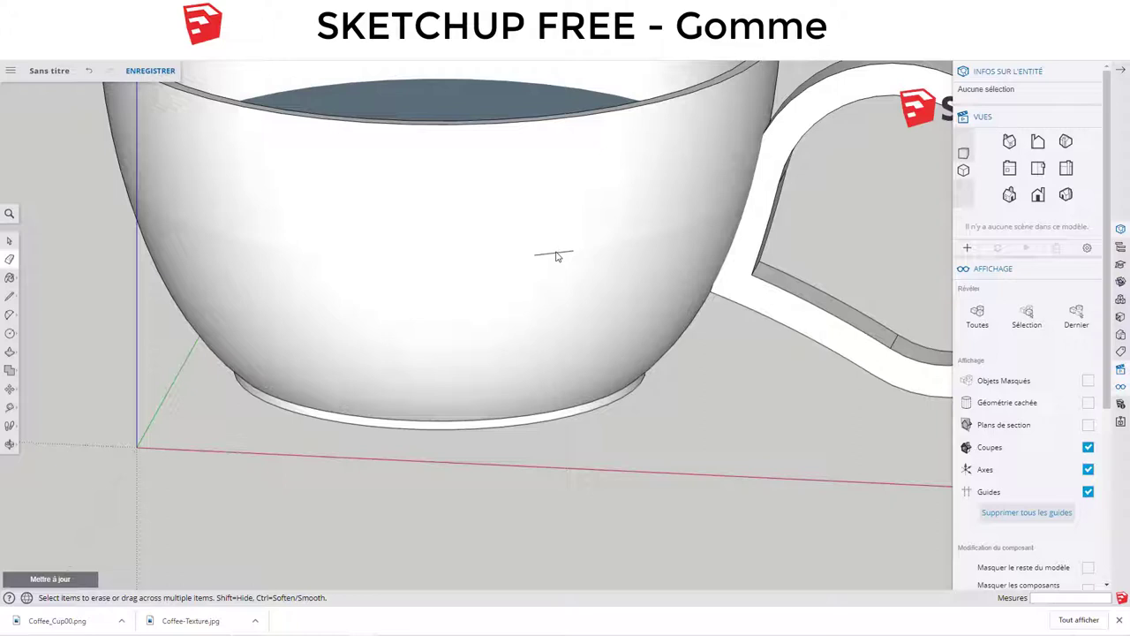
# Step: Erase the short stray line from the cup's wall
pyautogui.click(556, 255)
pyautogui.scroll(-5, 588, 283)
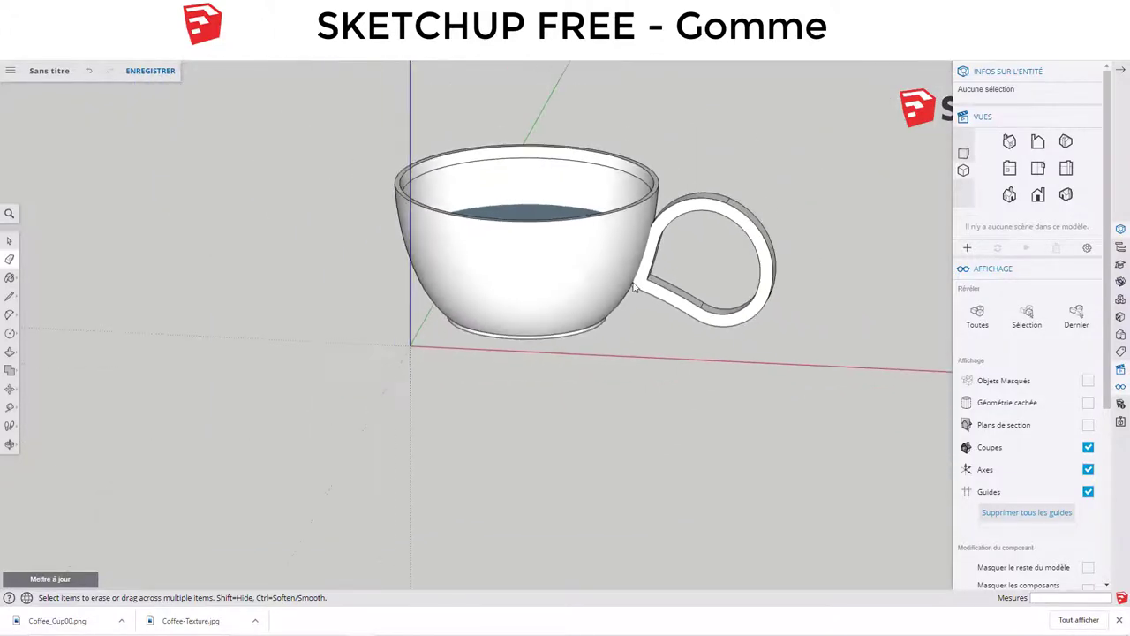
pyautogui.moveTo(633, 287)
pyautogui.mouseDown(button='middle')
pyautogui.moveTo(494, 290)
pyautogui.moveTo(454, 348)
pyautogui.mouseUp(button='middle')
pyautogui.scroll(5, 686, 250)
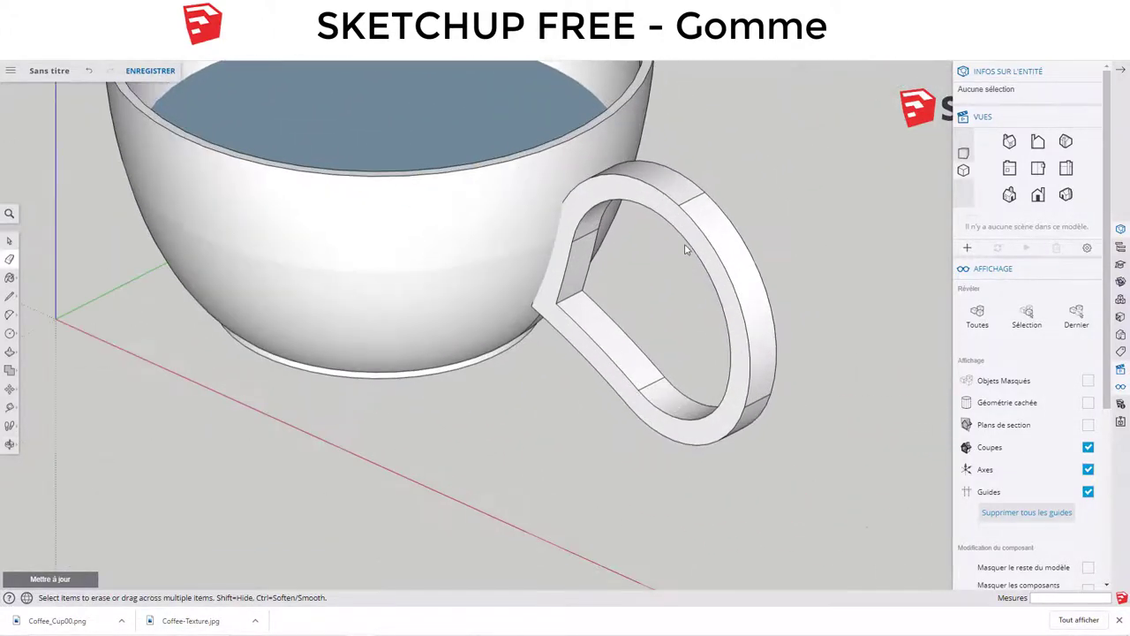
pyautogui.scroll(3, 685, 249)
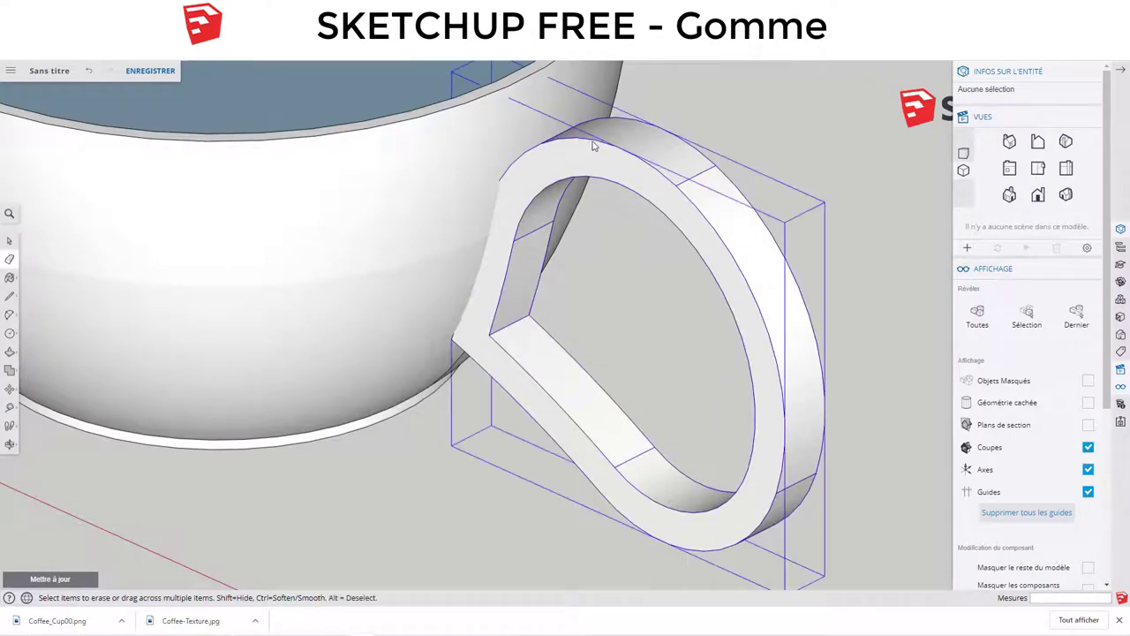
# Step: Inside the handle group, soften the seam edges along the handle's curved arcs
pyautogui.press('space')
pyautogui.doubleClick(642, 173)
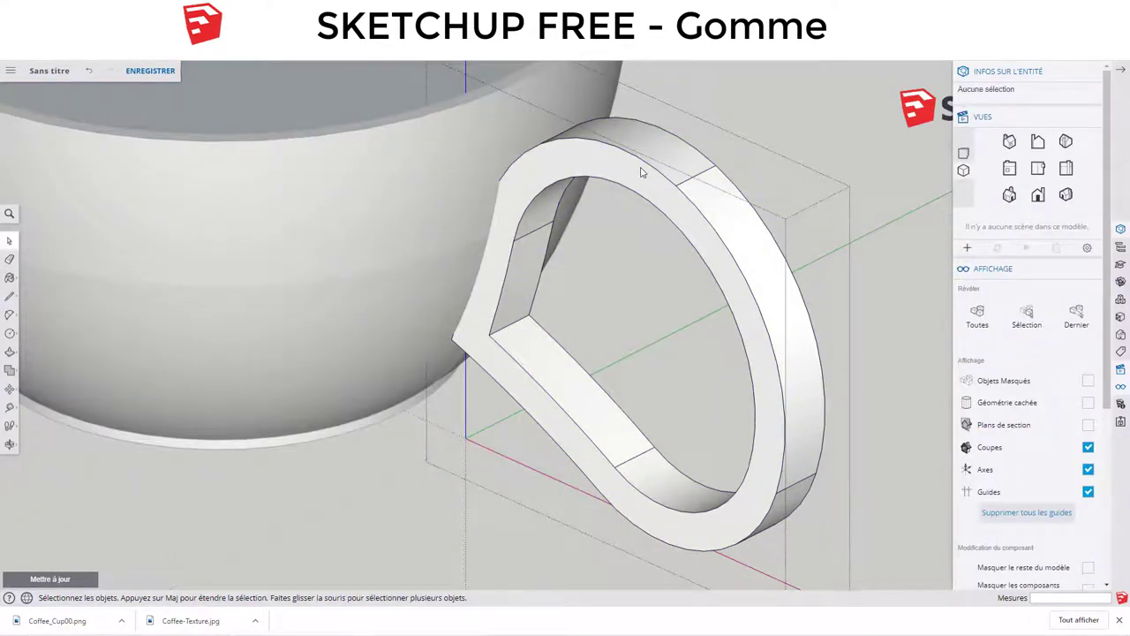
pyautogui.press('e')
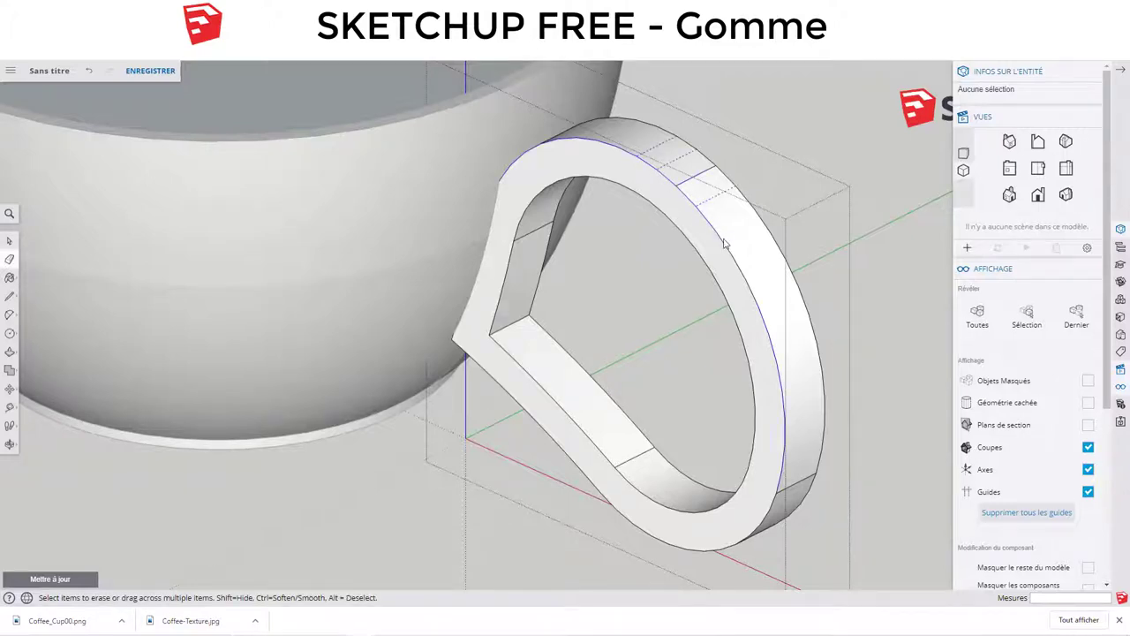
pyautogui.moveTo(724, 243); pyautogui.dragTo(768, 353)
pyautogui.moveTo(745, 304)
pyautogui.mouseDown(button='middle')
pyautogui.moveTo(484, 259)
pyautogui.moveTo(303, 260)
pyautogui.moveTo(812, 263)
pyautogui.moveTo(670, 276)
pyautogui.mouseUp(button='middle')
pyautogui.scroll(-3, 655, 271)
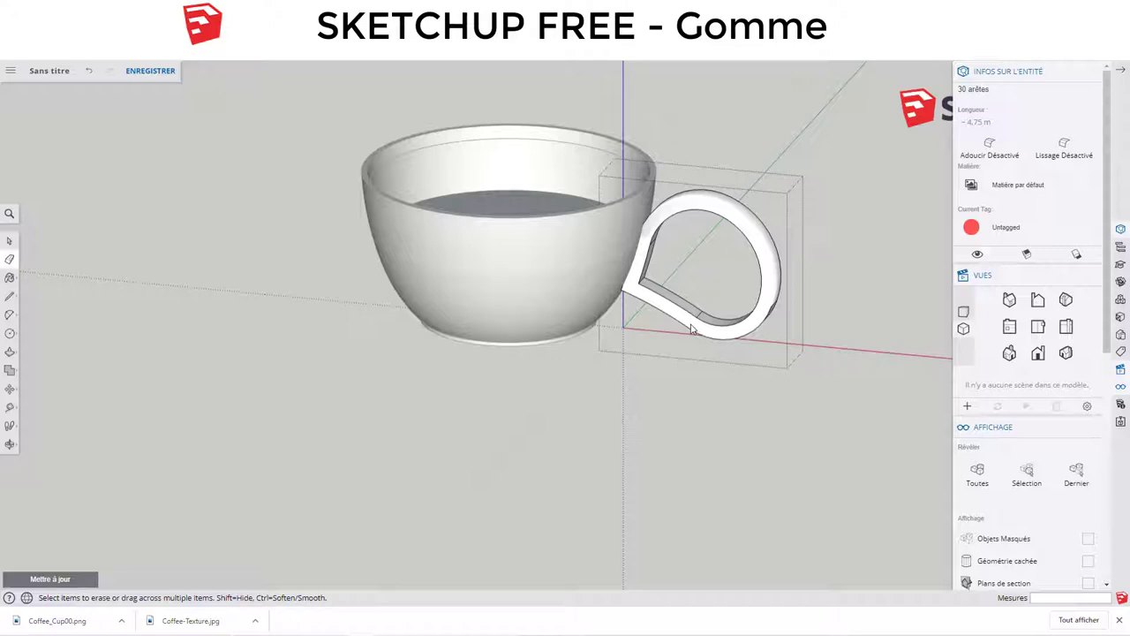
# Step: Deselect the handle and orbit to a low side view zoomed onto the cup's base ring
pyautogui.moveTo(653, 396); pyautogui.dragTo(706, 474, button='middle')
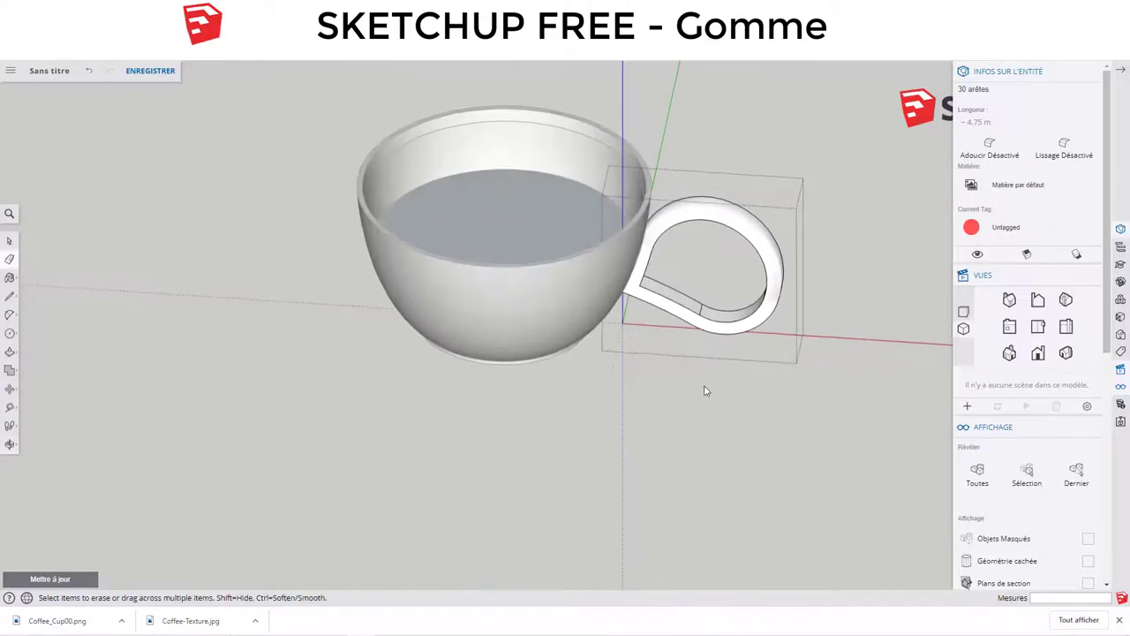
pyautogui.moveTo(719, 353)
pyautogui.mouseDown(button='middle')
pyautogui.moveTo(676, 442)
pyautogui.moveTo(604, 403)
pyautogui.mouseUp(button='middle')
pyautogui.scroll(2, 698, 432)
pyautogui.scroll(2, 689, 415)
pyautogui.scroll(-2, 604, 402)
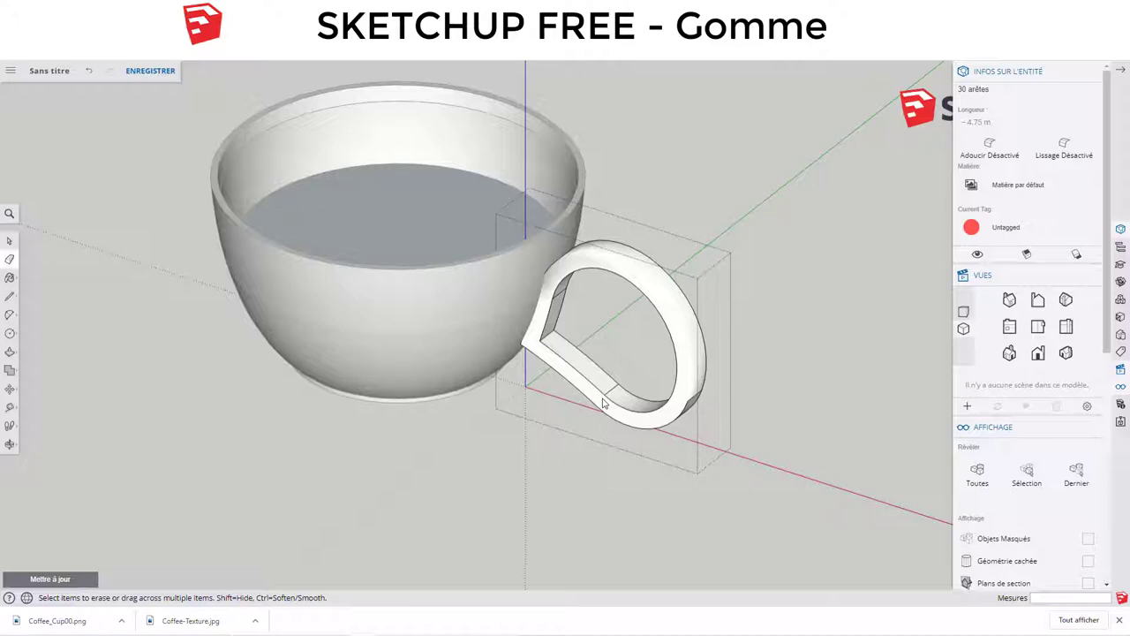
pyautogui.moveTo(603, 404); pyautogui.dragTo(801, 387, button='middle')
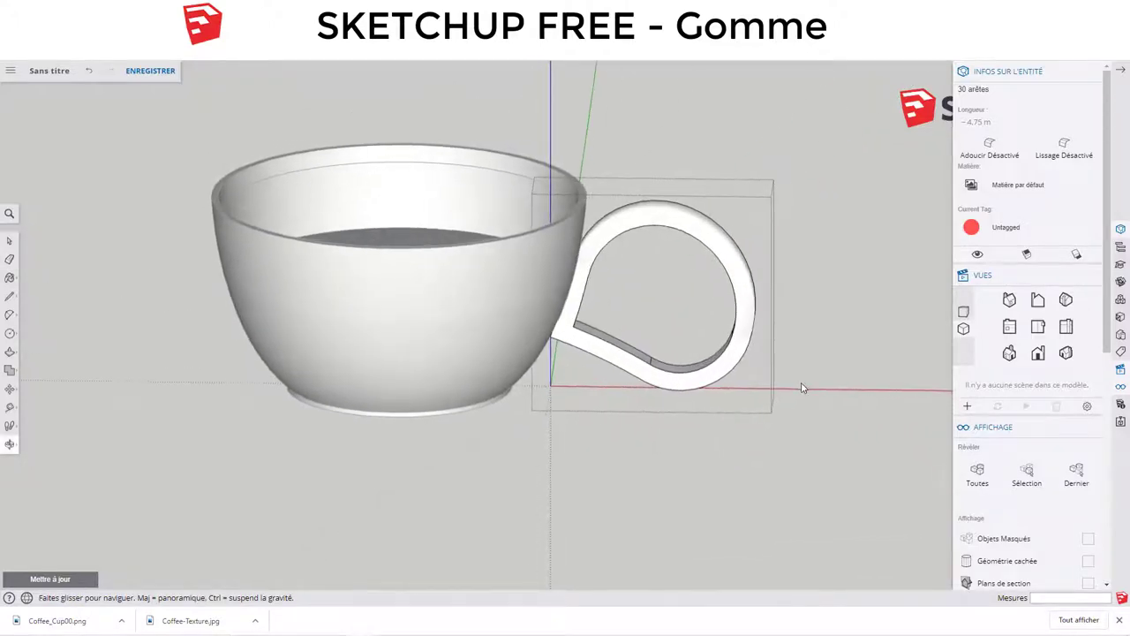
pyautogui.click(538, 452)
pyautogui.moveTo(538, 451)
pyautogui.mouseDown(button='middle')
pyautogui.moveTo(436, 379)
pyautogui.moveTo(482, 343)
pyautogui.moveTo(468, 318)
pyautogui.mouseUp(button='middle')
pyautogui.scroll(3, 456, 270)
pyautogui.scroll(2, 361, 376)
# Step: Erase the stray edges along the bottom of the cup
pyautogui.scroll(2, 337, 446)
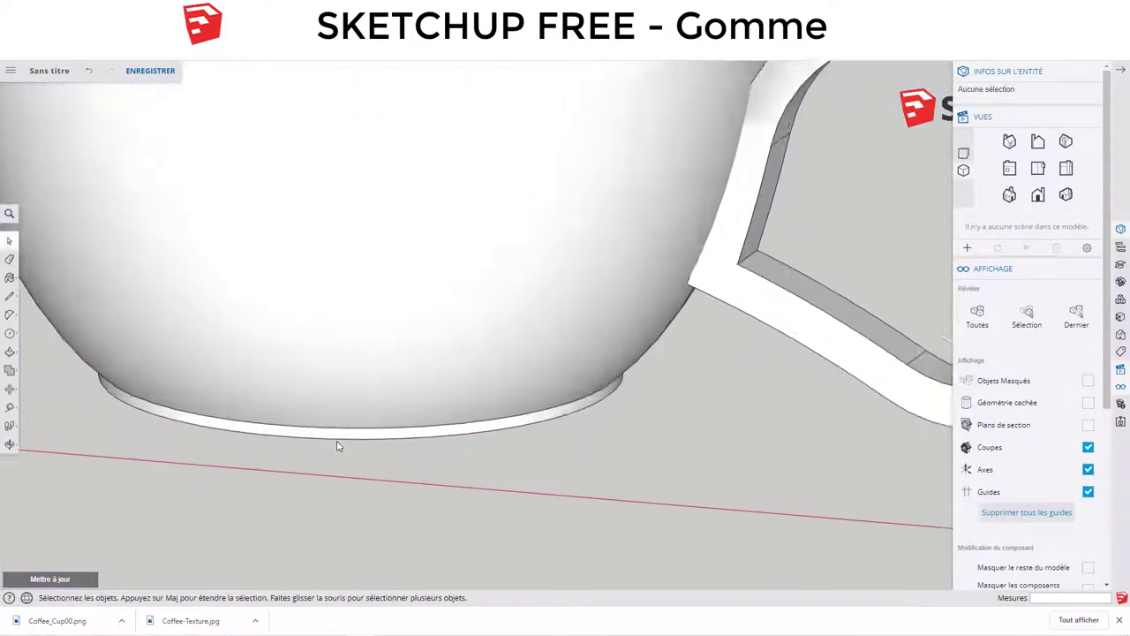
pyautogui.scroll(1, 336, 446)
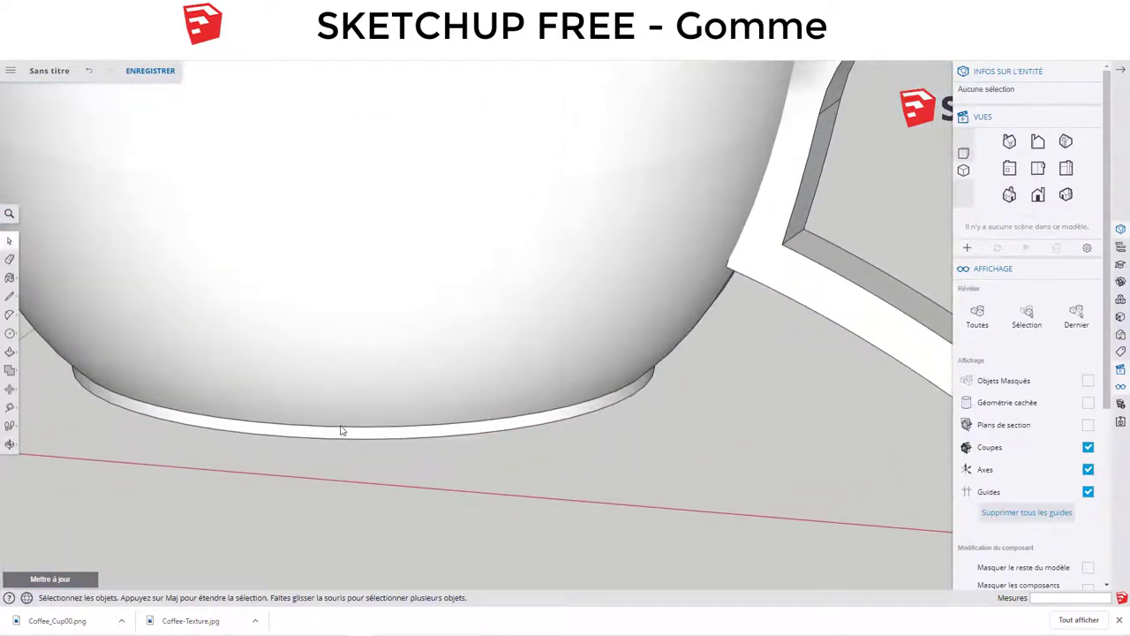
pyautogui.click(341, 431)
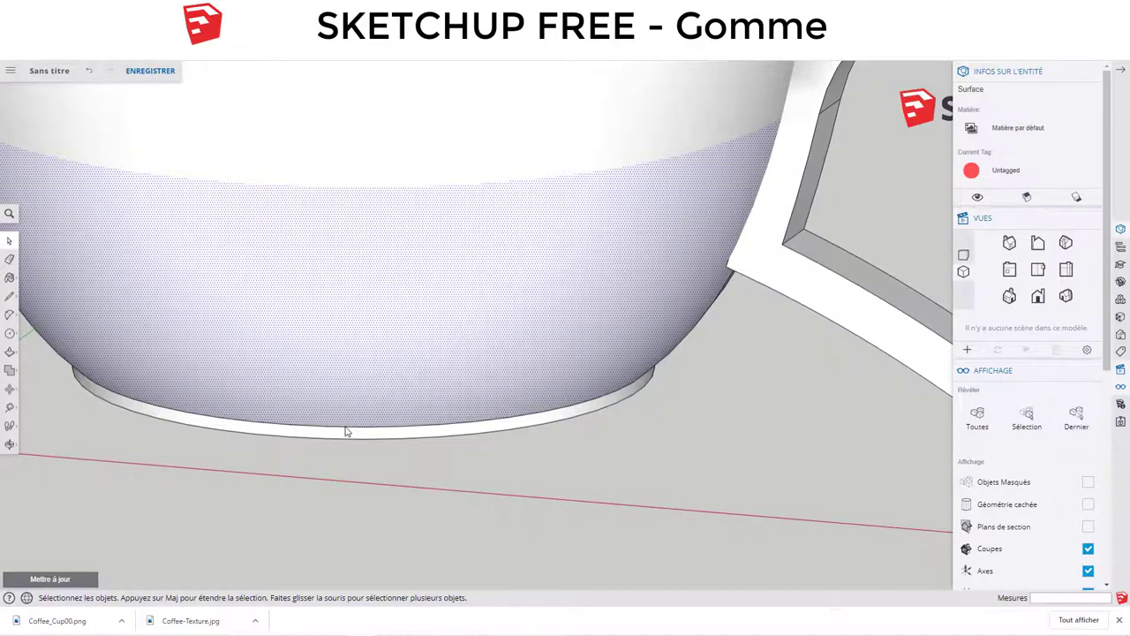
pyautogui.click(346, 431)
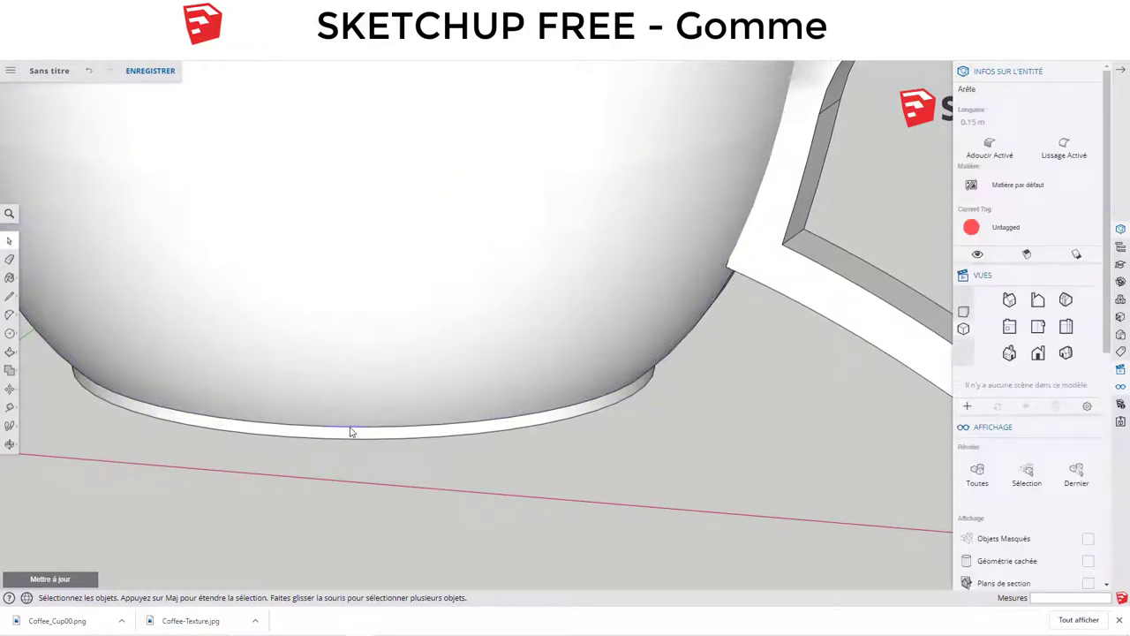
pyautogui.press('e')
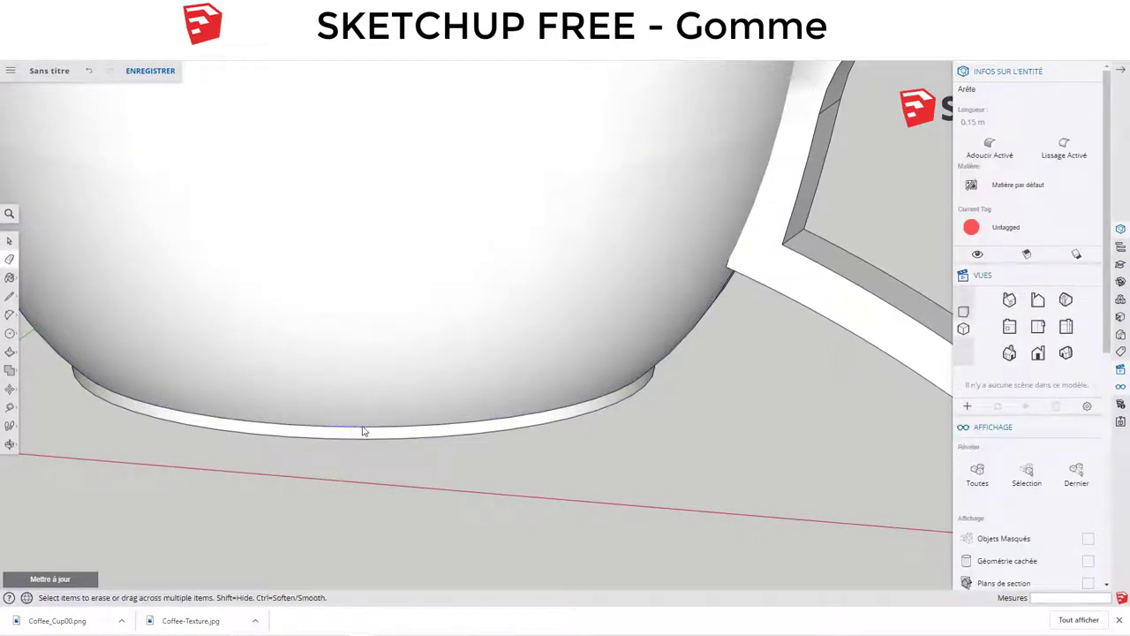
pyautogui.moveTo(362, 430)
pyautogui.mouseDown()
pyautogui.moveTo(453, 430)
pyautogui.moveTo(295, 433)
pyautogui.mouseUp()
pyautogui.press('space')
pyautogui.moveTo(360, 412); pyautogui.dragTo(368, 415, button='middle')
# Step: Zoom out and orbit to view the whole cup with its handle
pyautogui.scroll(-3, 368, 415)
pyautogui.scroll(-2, 397, 424)
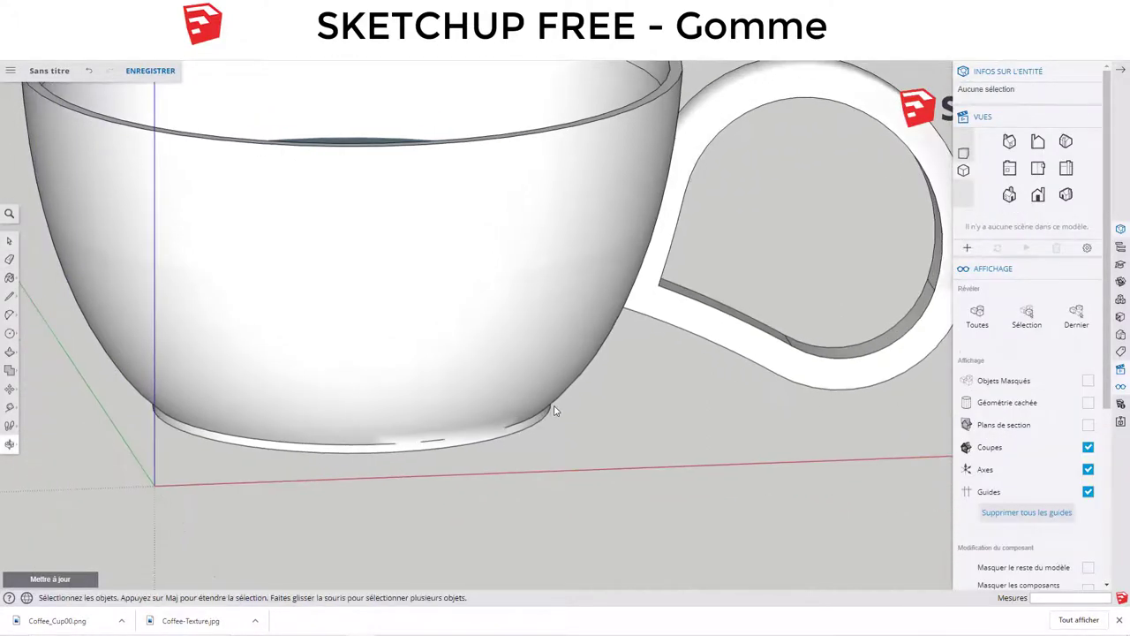
pyautogui.scroll(2, 481, 437)
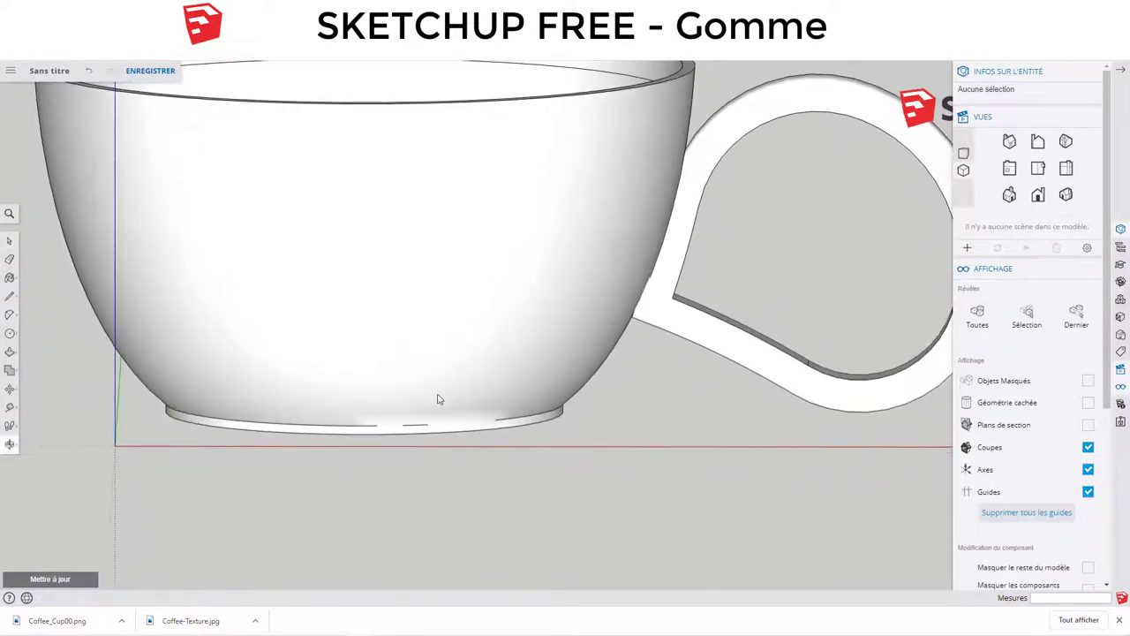
pyautogui.scroll(2, 442, 398)
pyautogui.scroll(-2, 472, 397)
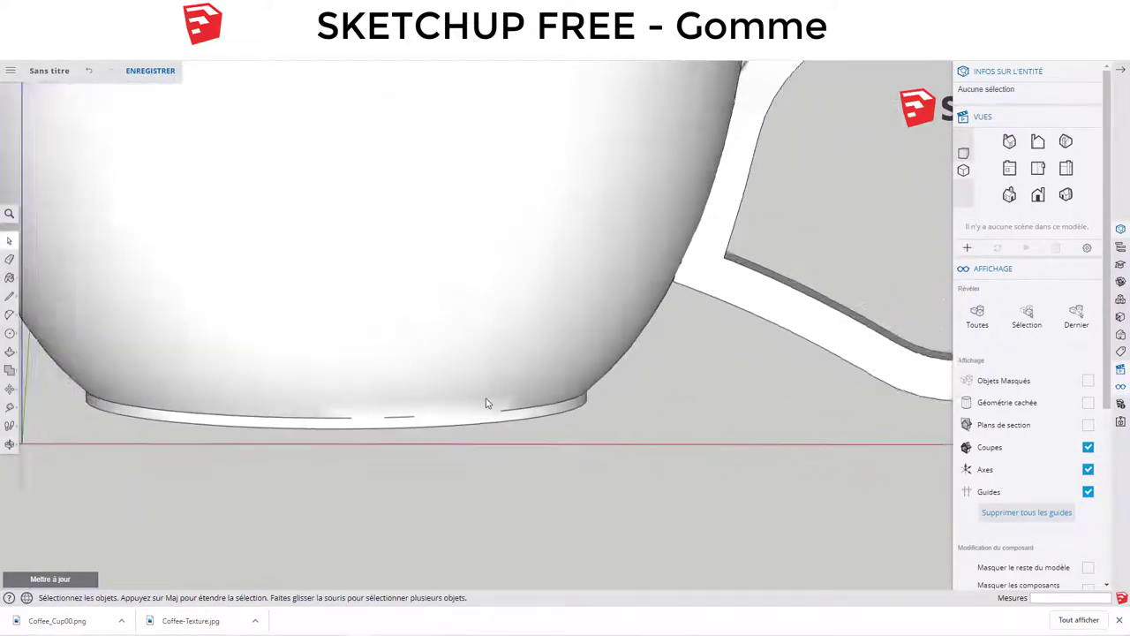
pyautogui.scroll(-2, 486, 398)
pyautogui.moveTo(492, 328)
pyautogui.mouseDown(button='middle')
pyautogui.moveTo(558, 400)
pyautogui.moveTo(453, 409)
pyautogui.mouseUp(button='middle')
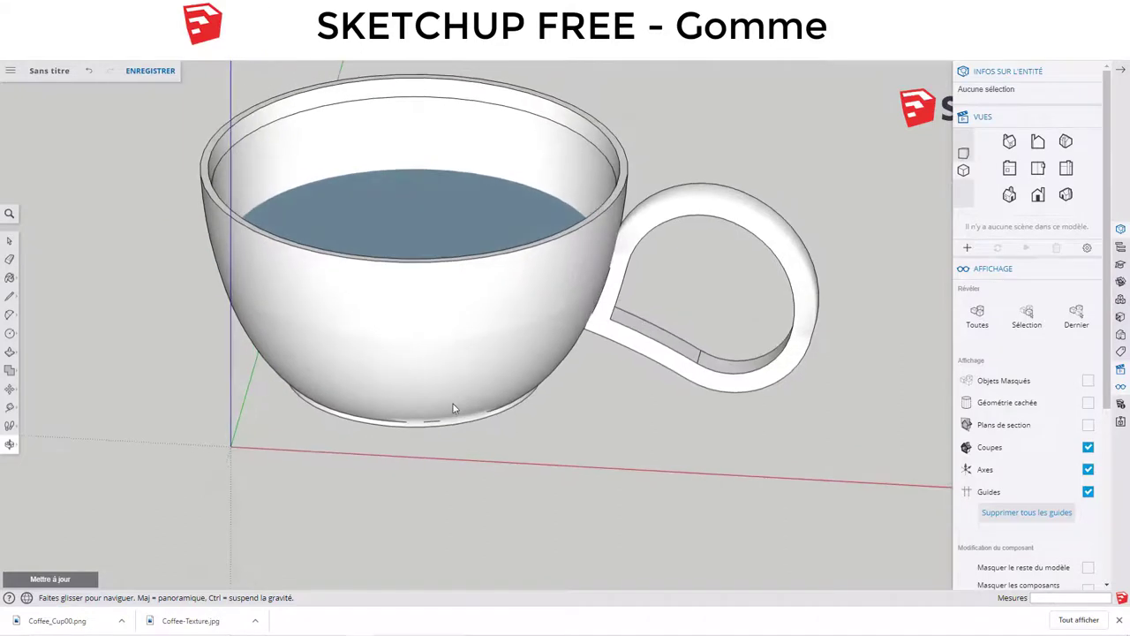
pyautogui.moveTo(503, 308); pyautogui.dragTo(535, 429, button='middle')
pyautogui.moveTo(430, 377)
pyautogui.keyDown('shift'); pyautogui.mouseDown(button='middle')
pyautogui.moveTo(593, 368)
pyautogui.moveTo(641, 332)
pyautogui.mouseUp(button='middle'); pyautogui.keyUp('shift')
pyautogui.scroll(-2, 593, 368)
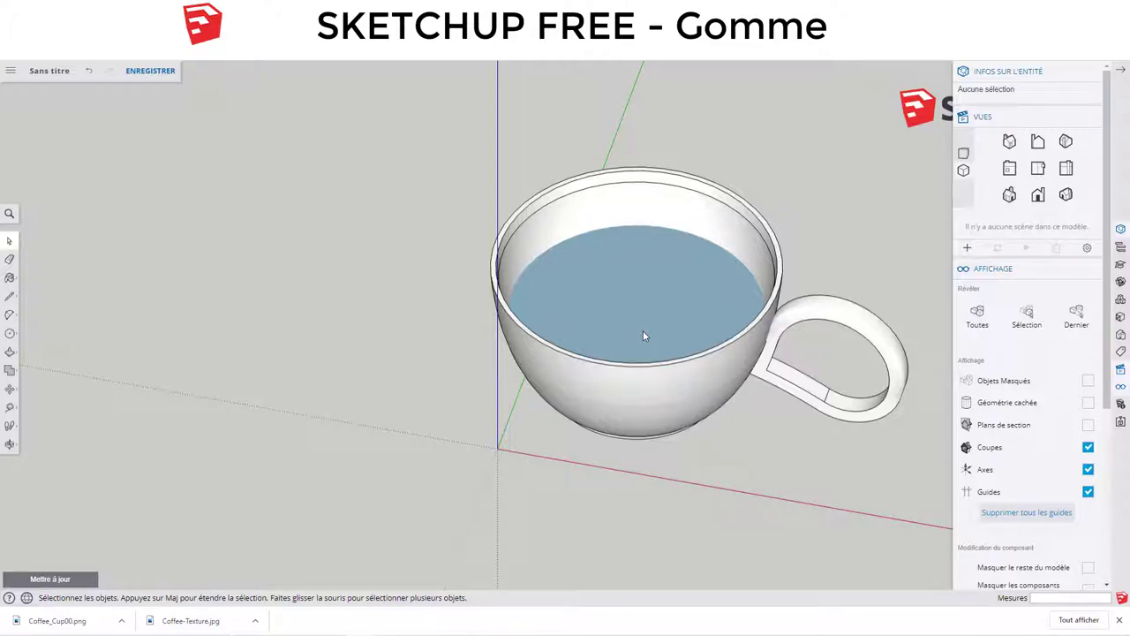
# Step: Zoom in on the cup's inner wall, starting a line there and cancelling it
pyautogui.click(602, 215)
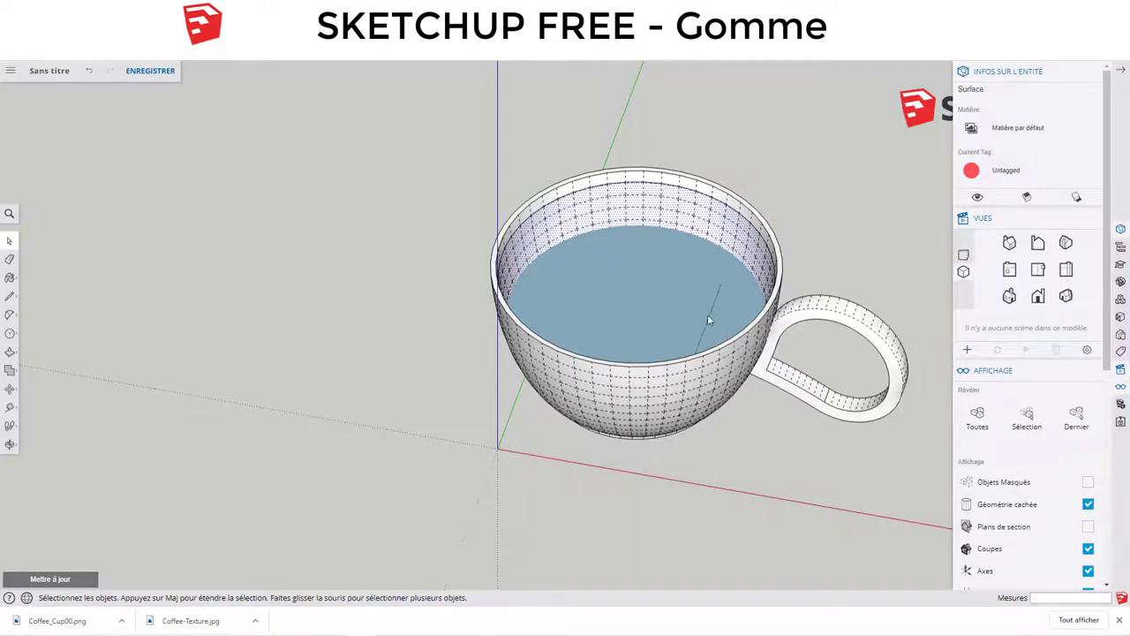
pyautogui.scroll(2, 711, 320)
pyautogui.scroll(2, 618, 247)
pyautogui.scroll(3, 612, 228)
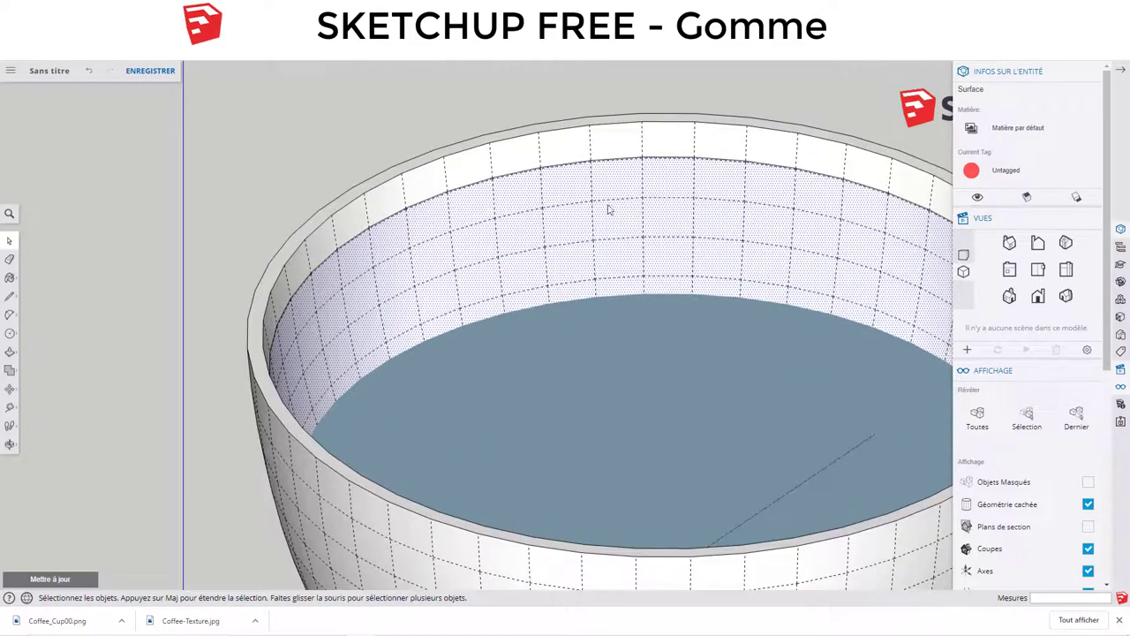
pyautogui.press('l')
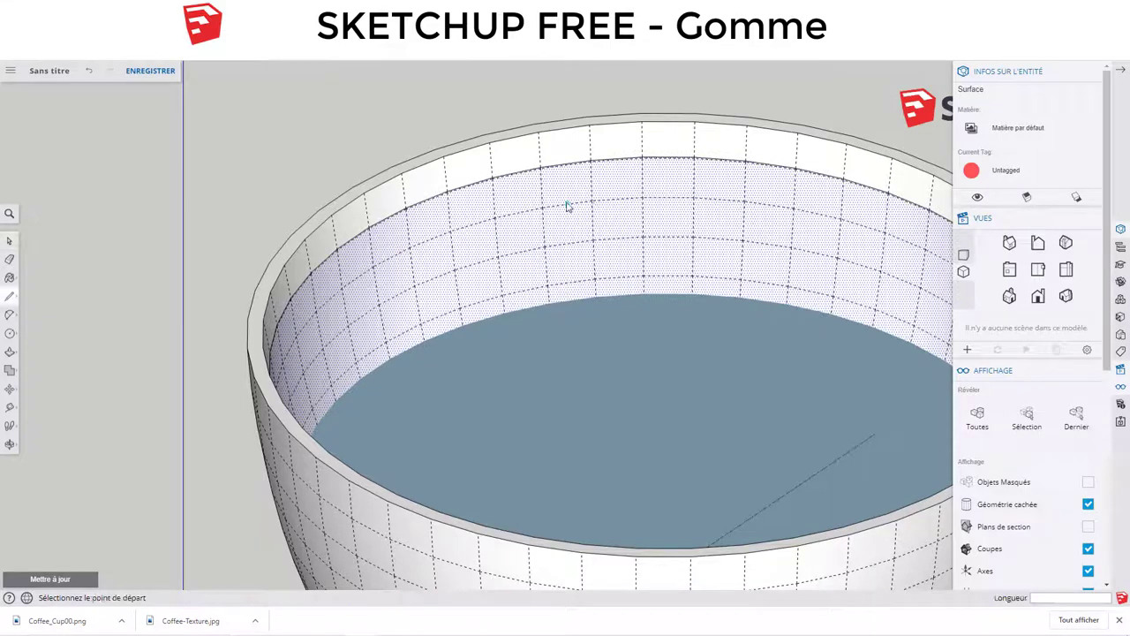
pyautogui.click(543, 208)
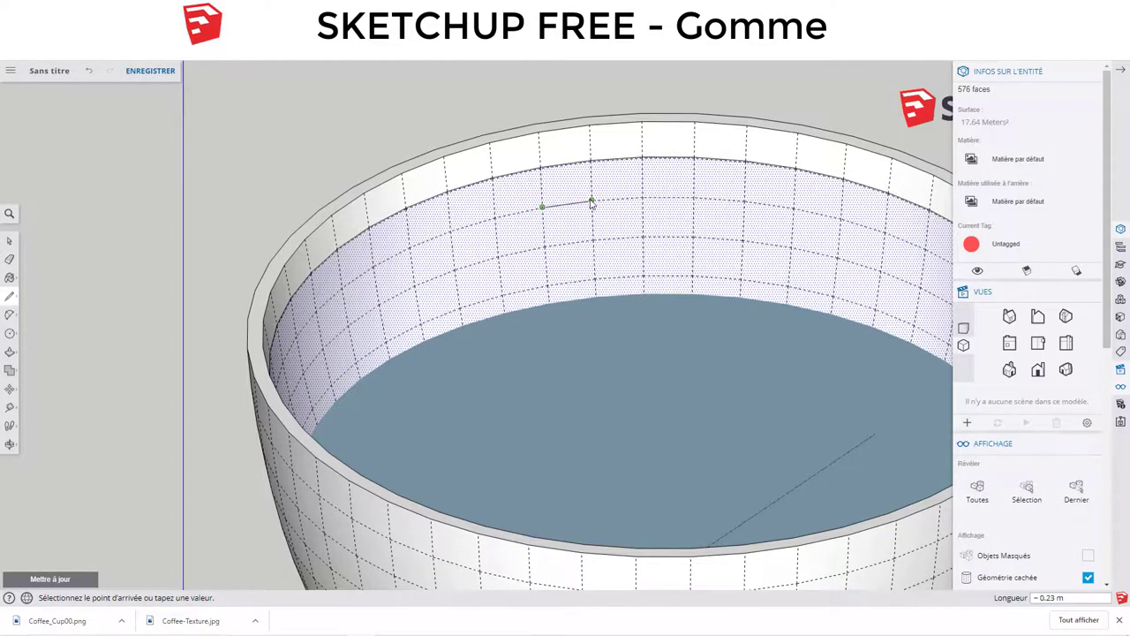
pyautogui.press('Escape')
pyautogui.scroll(-3, 605, 210)
# Step: Orbit to look down into the cup and select the coffee's top face
pyautogui.moveTo(613, 240); pyautogui.dragTo(720, 333, button='middle')
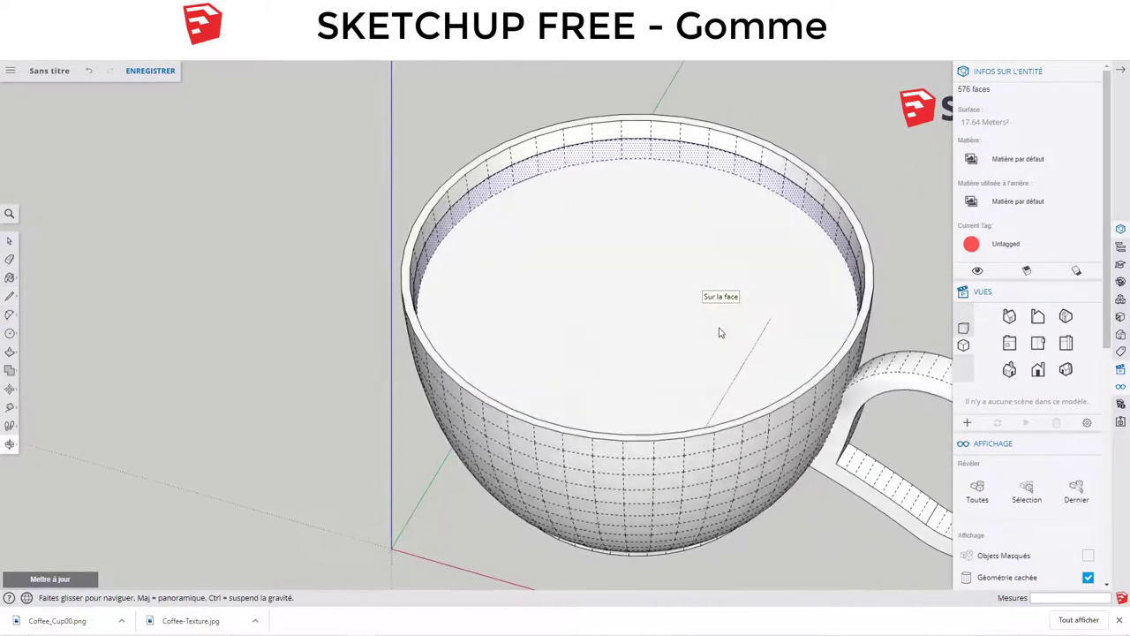
pyautogui.press('space')
pyautogui.click(635, 330)
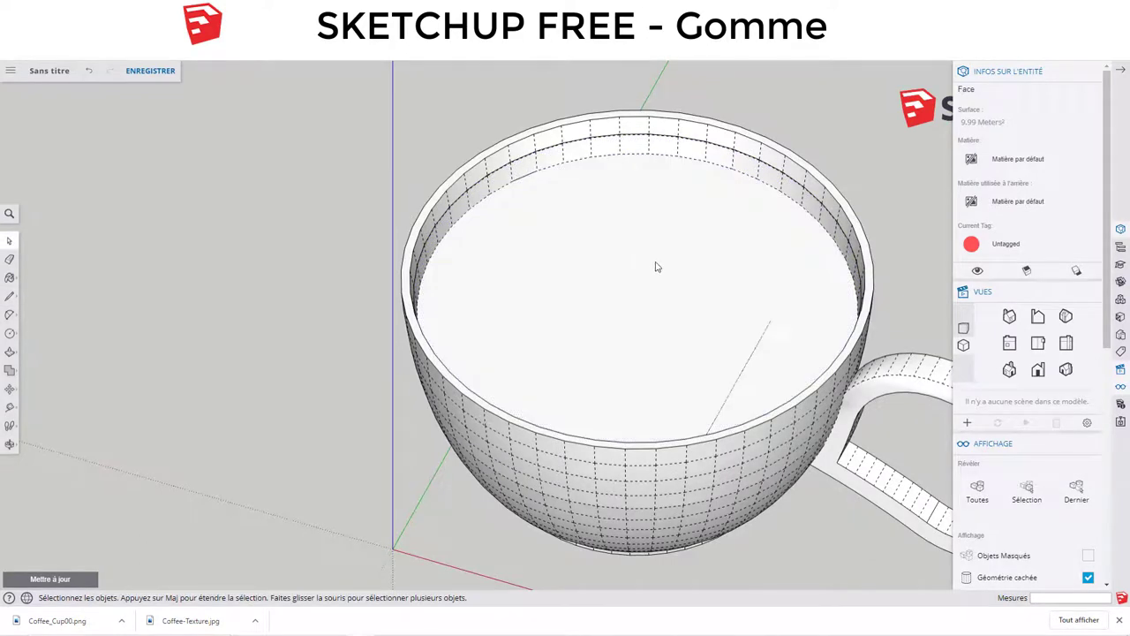
pyautogui.doubleClick(656, 265)
pyautogui.click(592, 290)
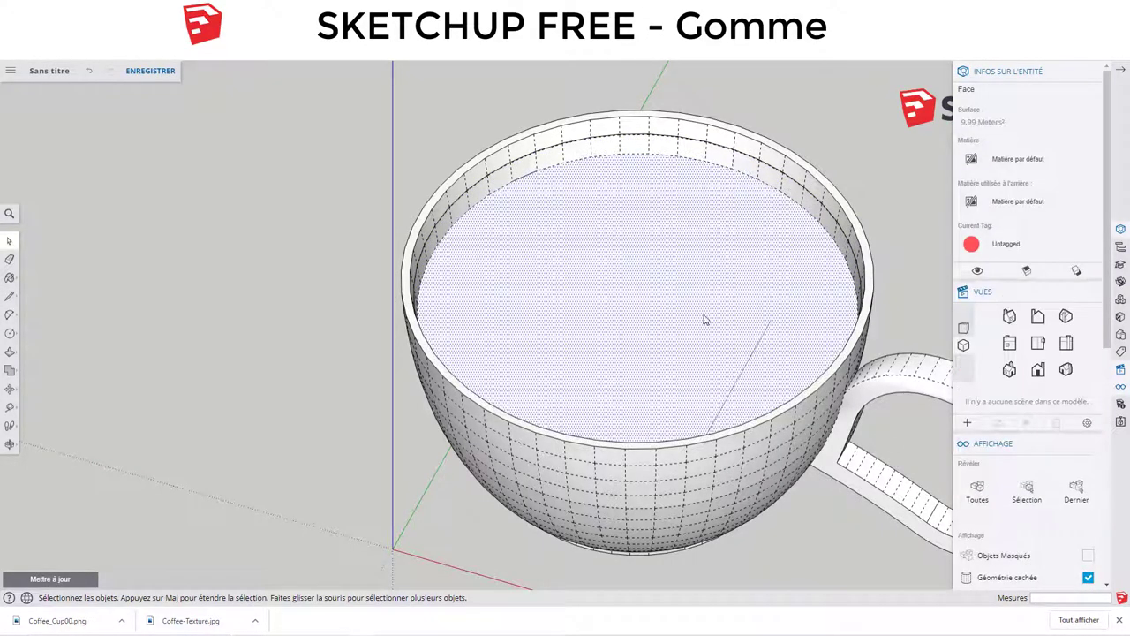
# Step: Offset an inner circle on the coffee's top face
pyautogui.press('f')
pyautogui.click(574, 214)
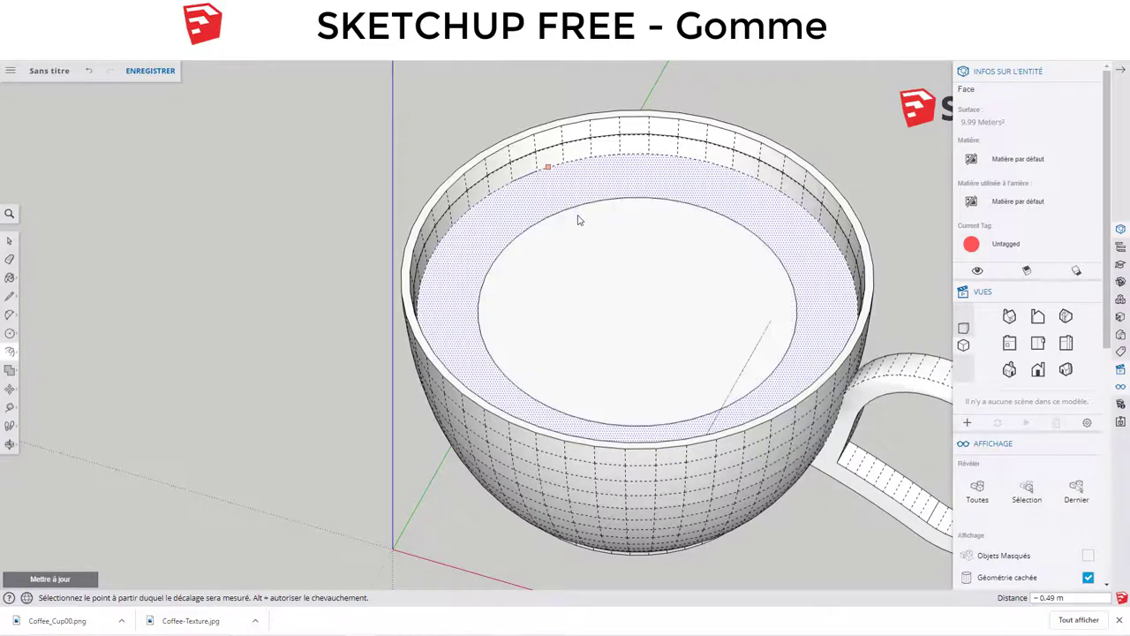
pyautogui.press('space')
# Step: Lower the inner circle face 0.18 m to form a sunken disc
pyautogui.click(682, 332)
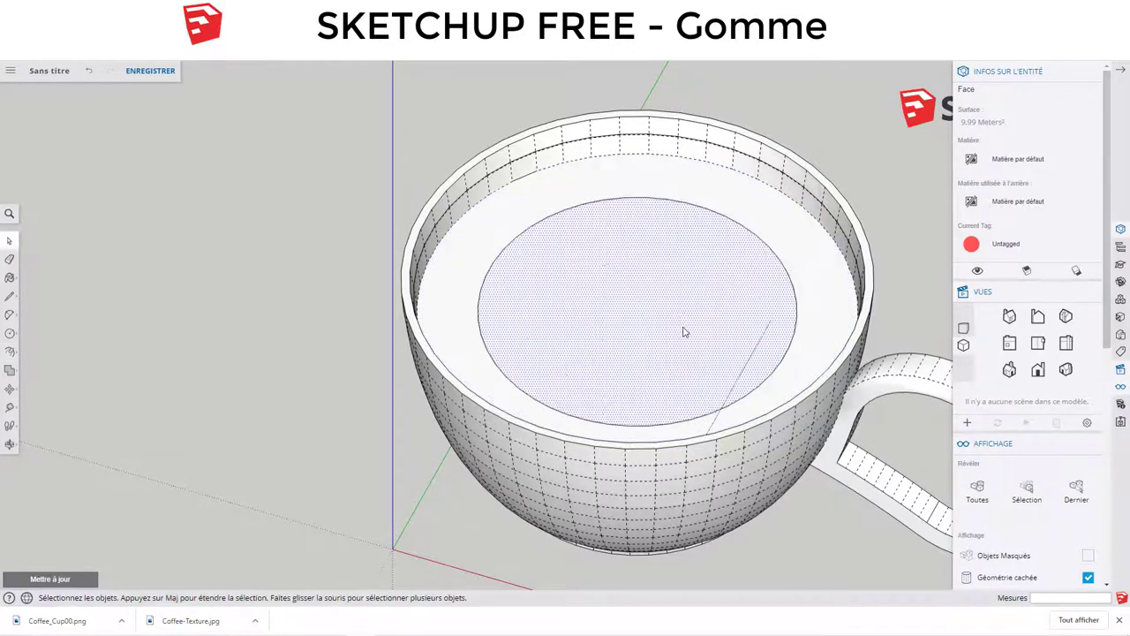
pyautogui.press('m')
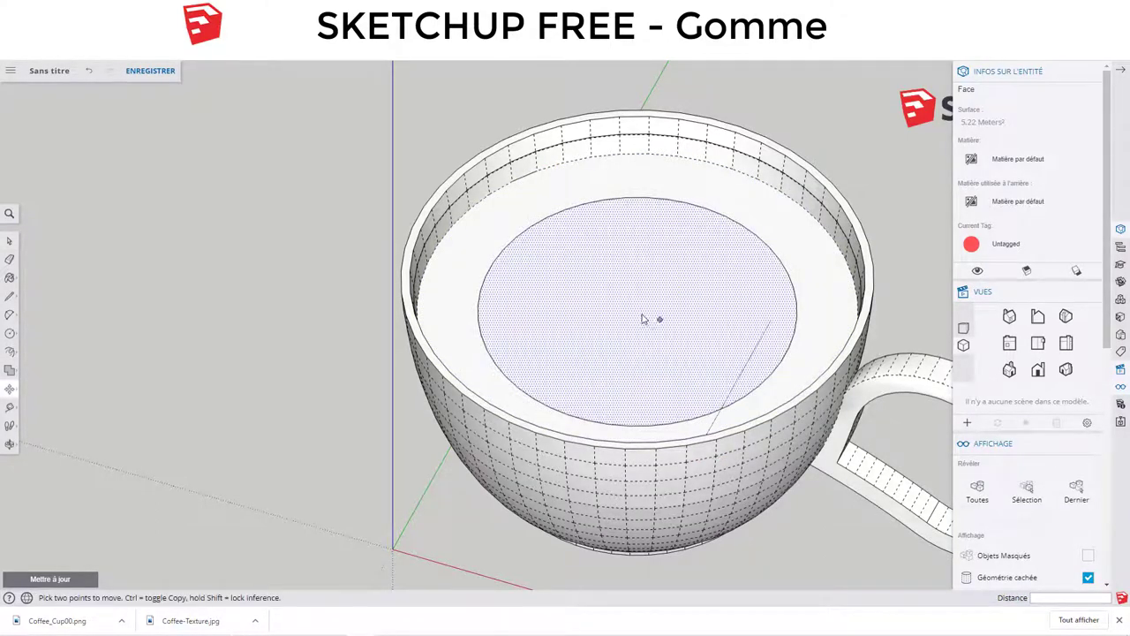
pyautogui.click(645, 313)
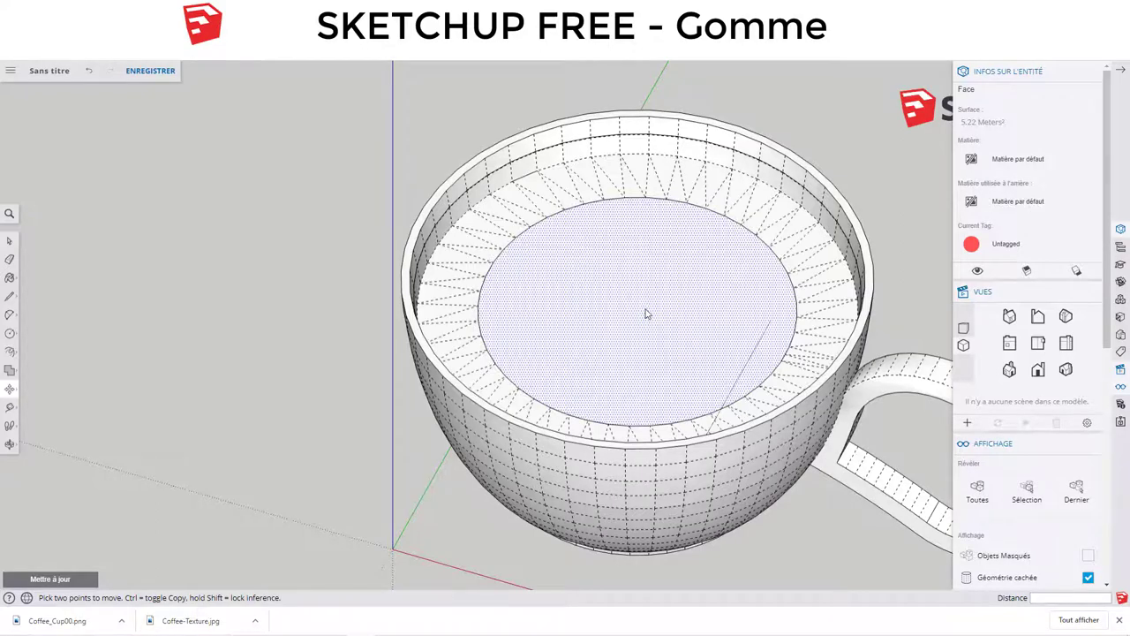
pyautogui.click(645, 298)
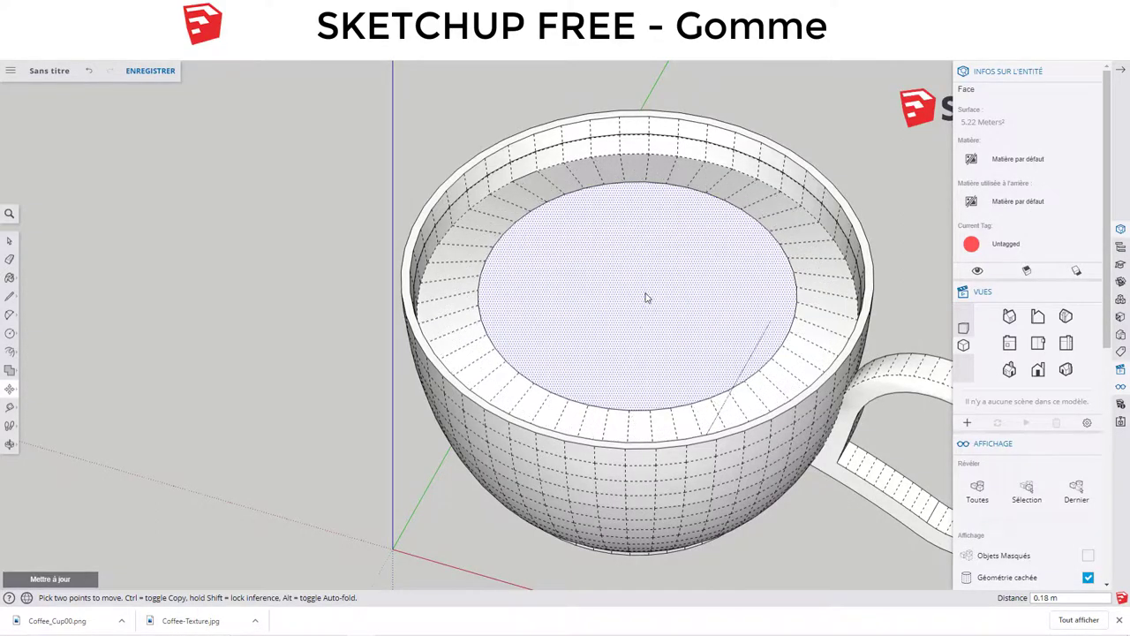
pyautogui.moveTo(645, 298); pyautogui.dragTo(719, 253, button='middle')
pyautogui.moveTo(580, 295)
pyautogui.mouseDown(button='middle')
pyautogui.moveTo(786, 268)
pyautogui.moveTo(645, 299)
pyautogui.mouseUp(button='middle')
pyautogui.scroll(-2, 644, 296)
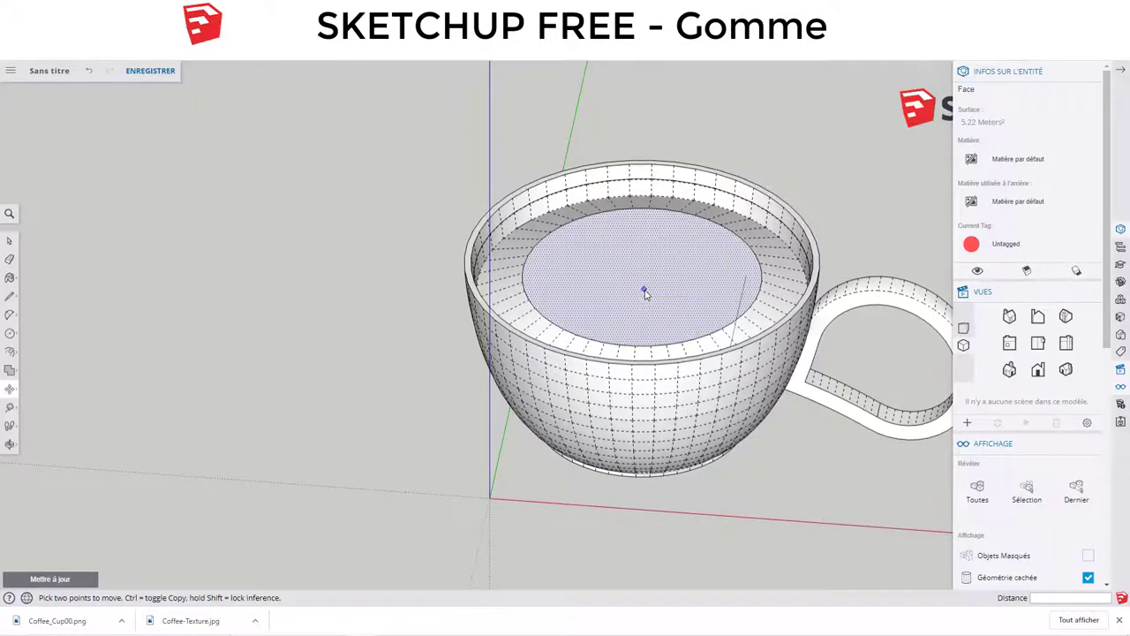
pyautogui.scroll(2, 645, 295)
pyautogui.press('space')
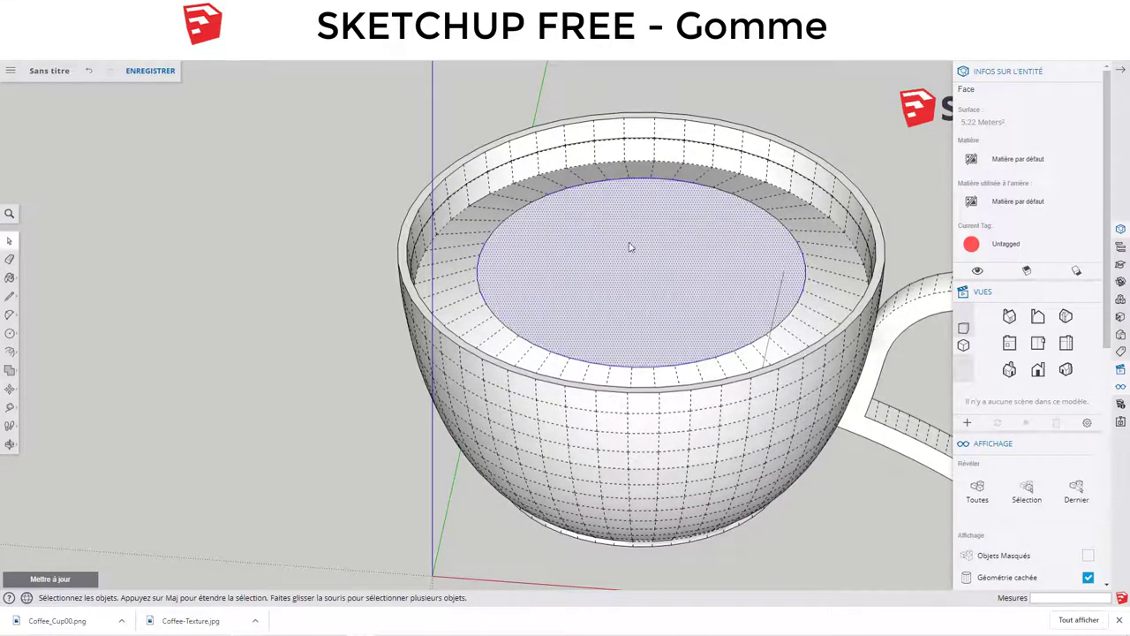
pyautogui.doubleClick(628, 247)
pyautogui.scroll(-2, 685, 267)
pyautogui.keyDown('shift'); pyautogui.moveTo(746, 298); pyautogui.dragTo(699, 323, button='middle'); pyautogui.keyUp('shift')
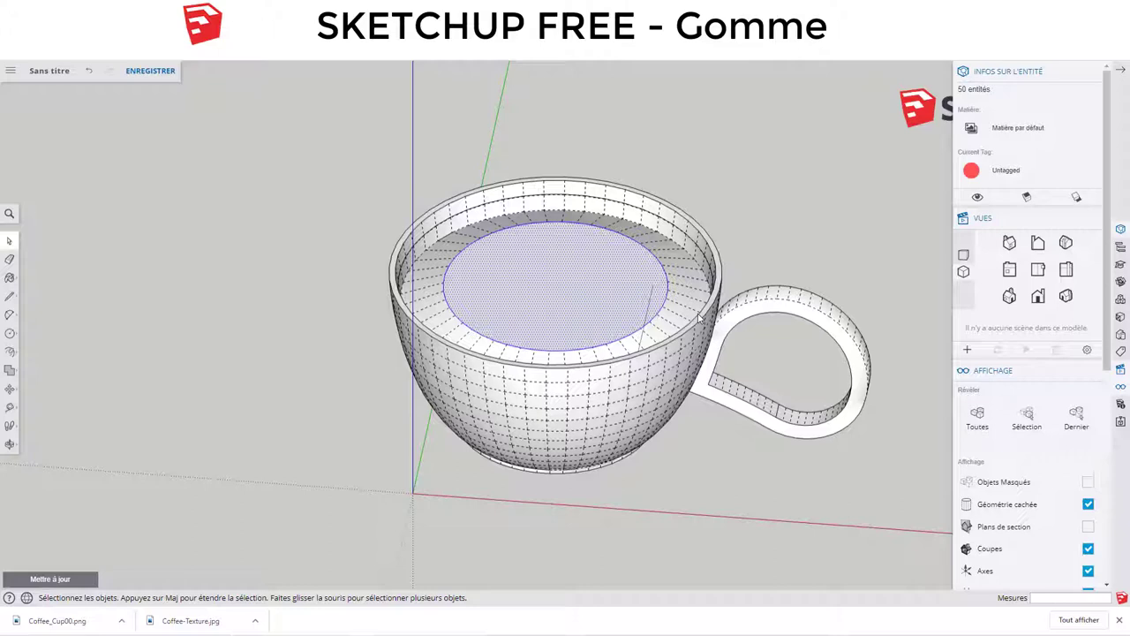
pyautogui.scroll(-1, 694, 362)
pyautogui.scroll(-2, 692, 364)
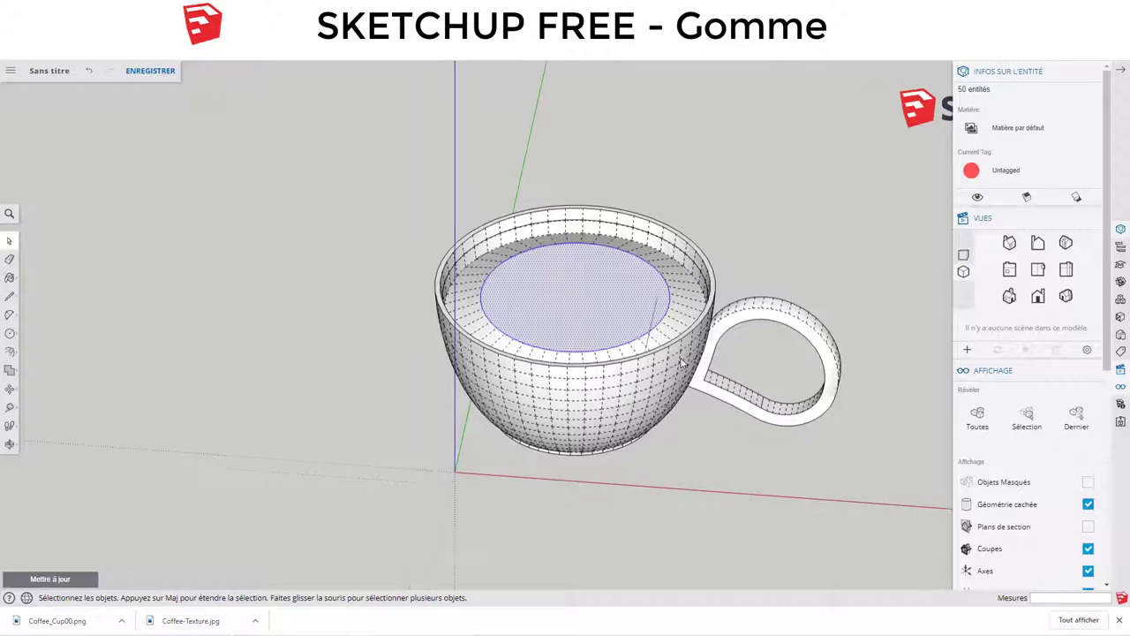
pyautogui.click(702, 449)
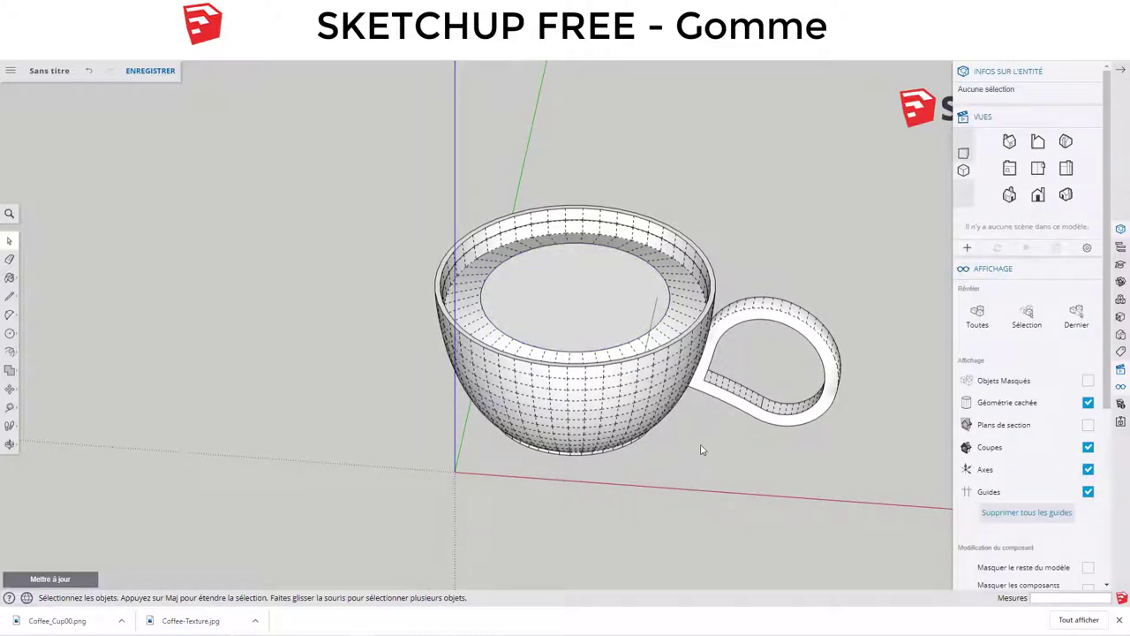